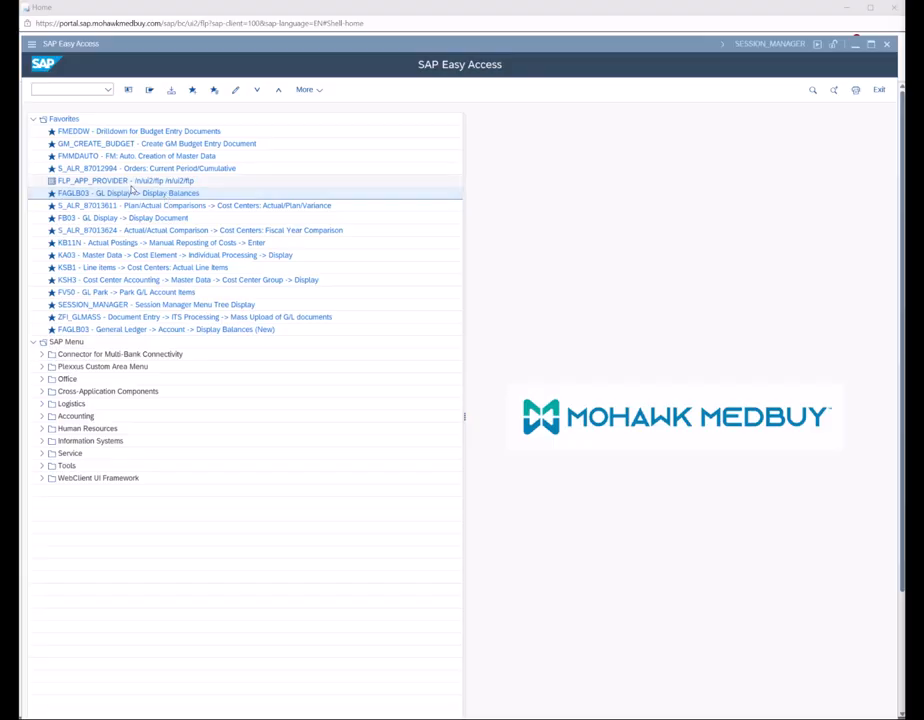
- Launch the Fiori launchpad from the FLP_APP_PROVIDER favourite and move the Easy Access window aside
left_click(180, 181)
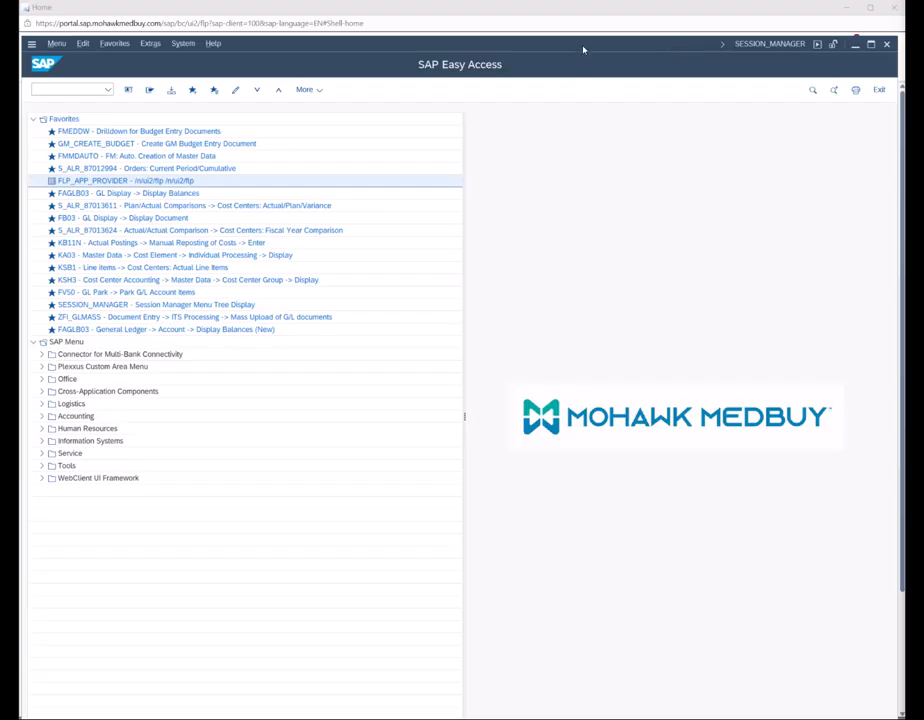
left_click_drag(584, 49, 20, 235)
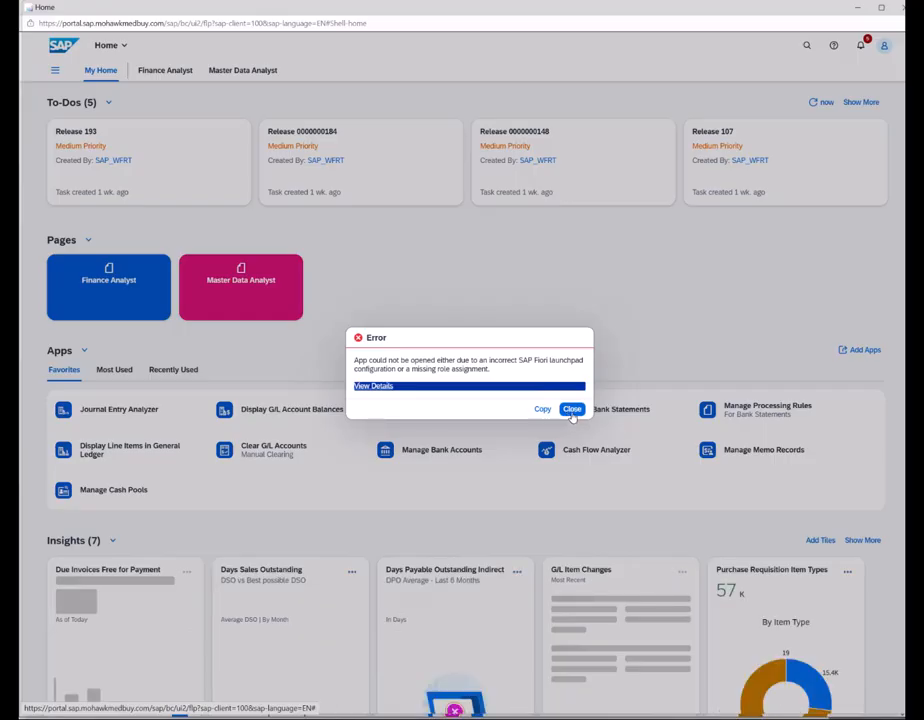
- Dismiss the app error and search the launchpad for 'memo record' to list Manage Memo Records apps
left_click(570, 409)
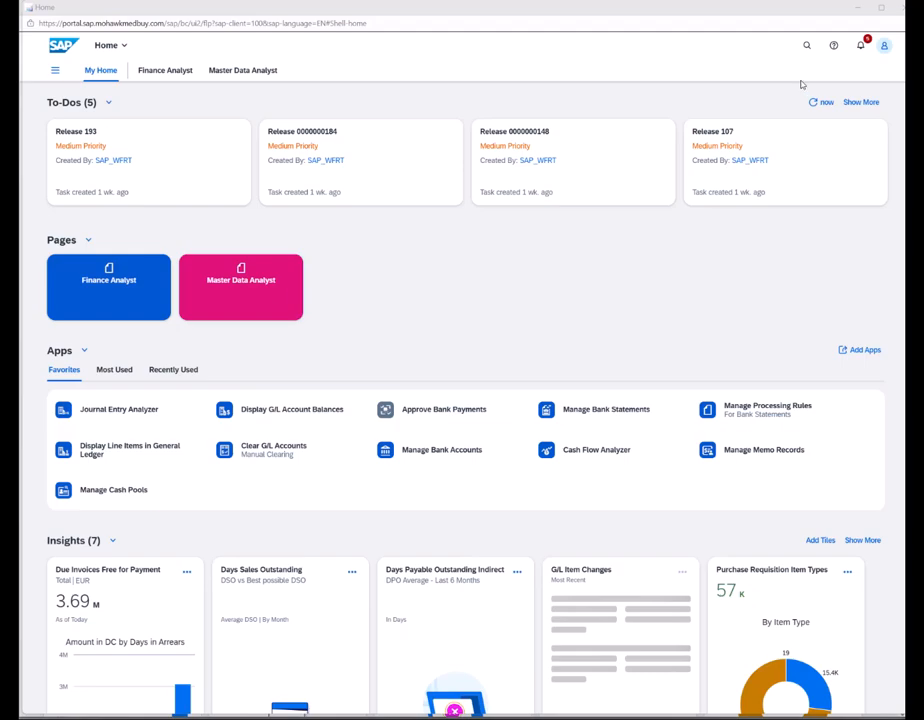
left_click(807, 46)
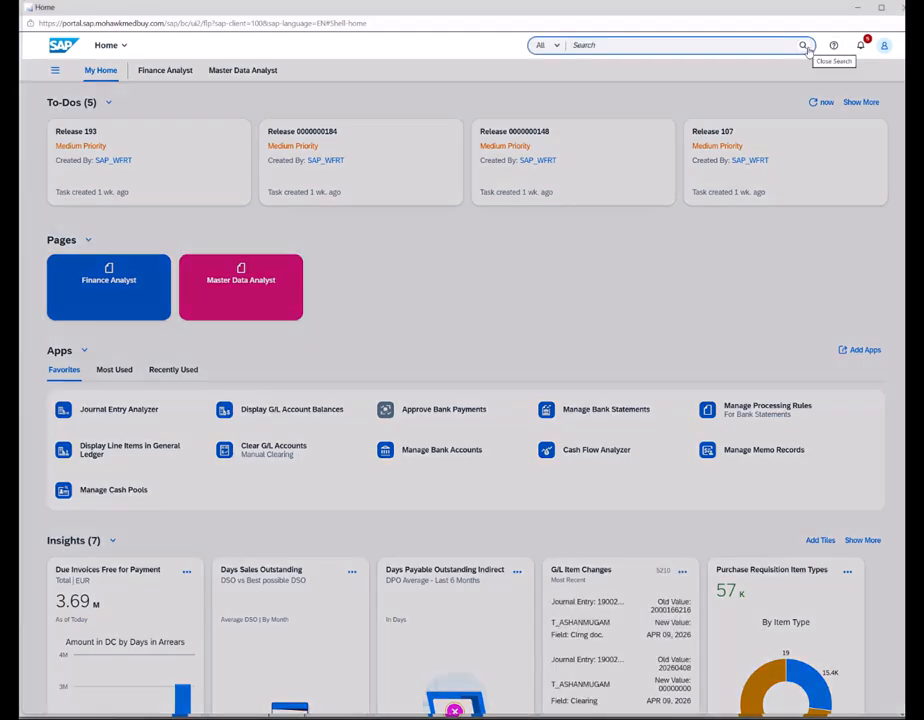
type("me")
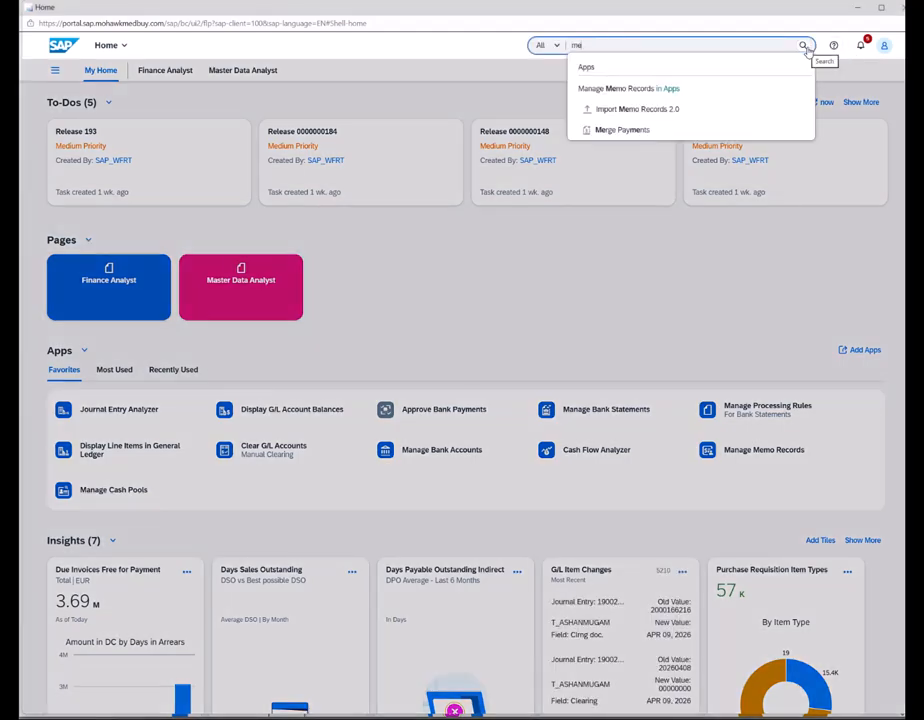
type("mo record")
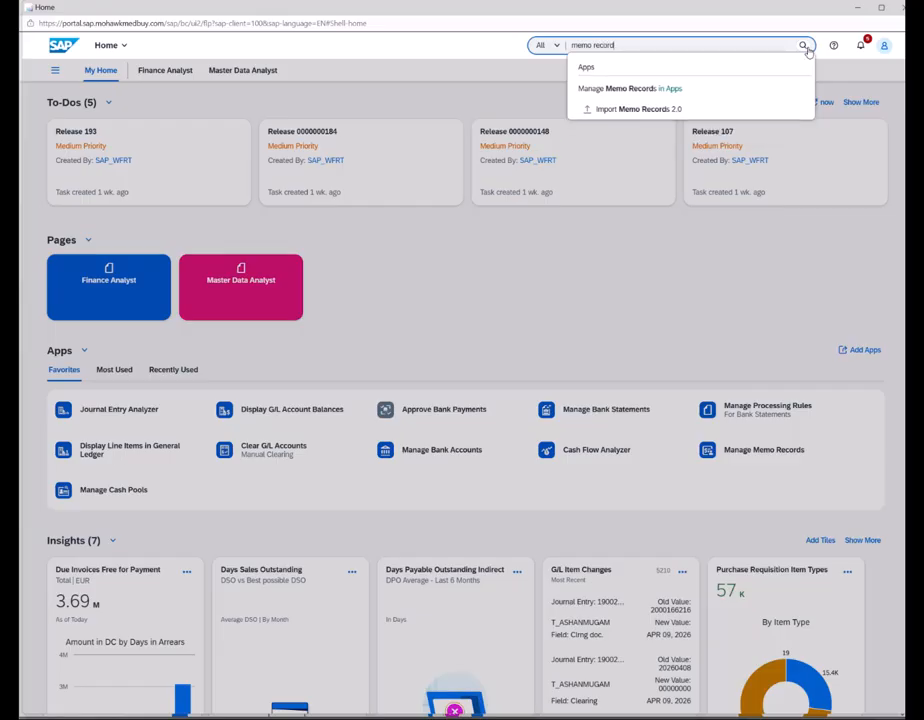
left_click(586, 89)
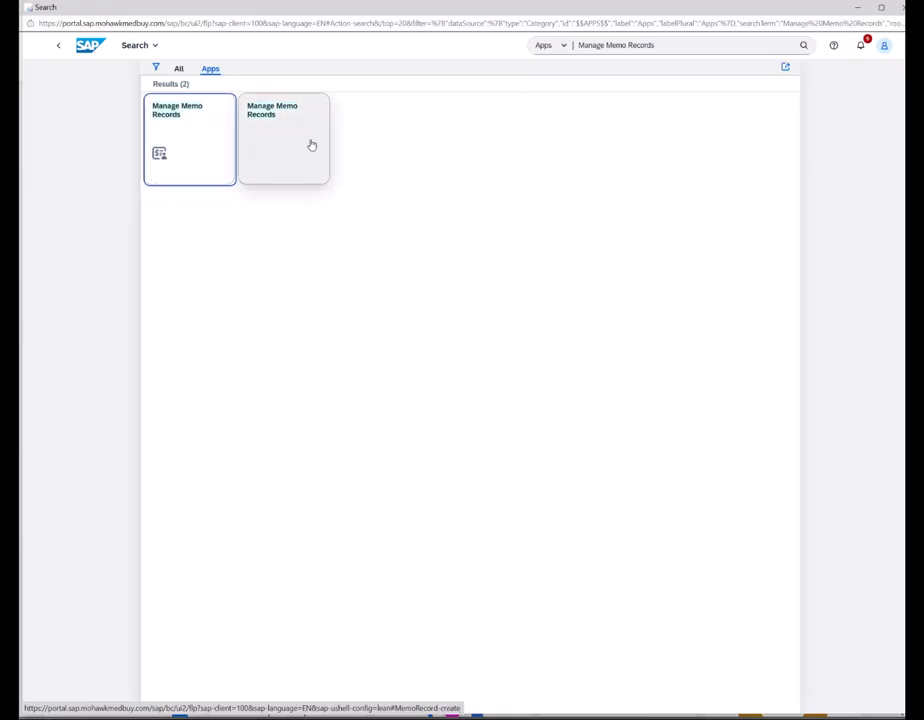
- Discard the accidental new memo record draft and open the first Manage Memo Records tile
left_click(269, 146)
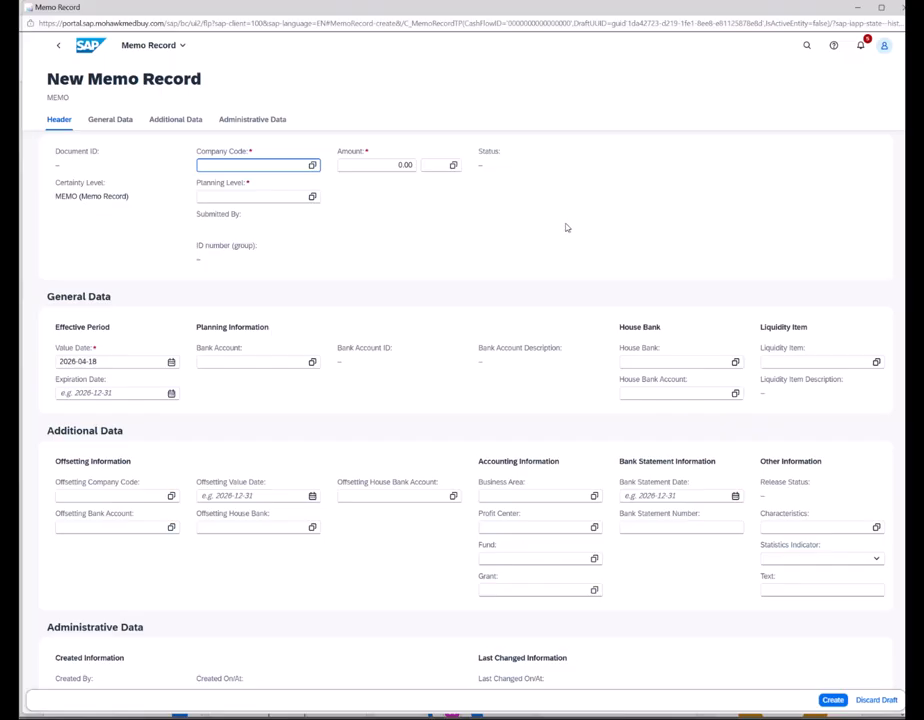
left_click(58, 47)
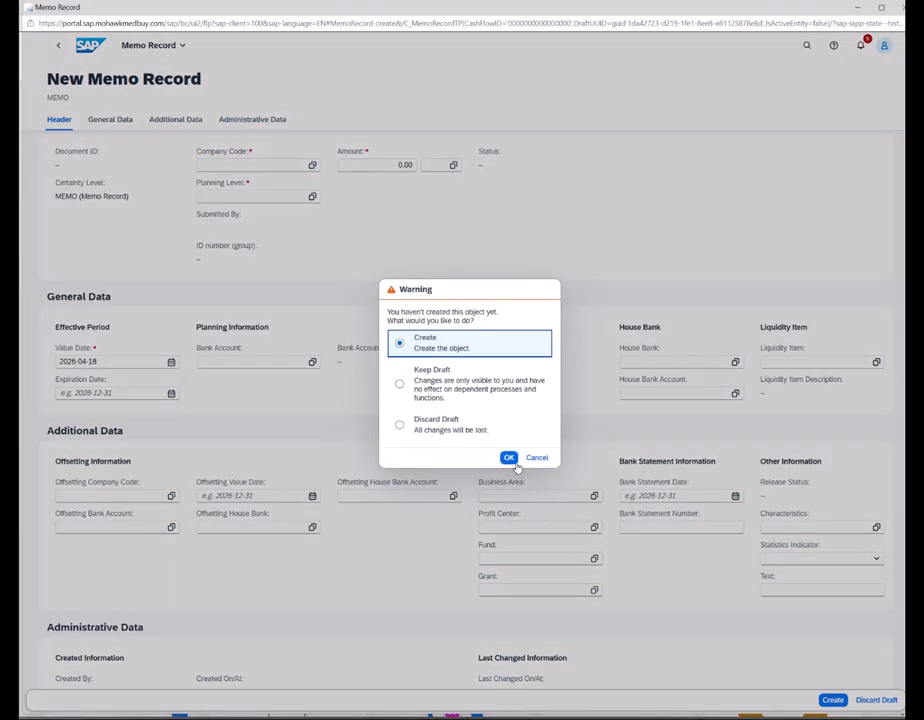
left_click(510, 459)
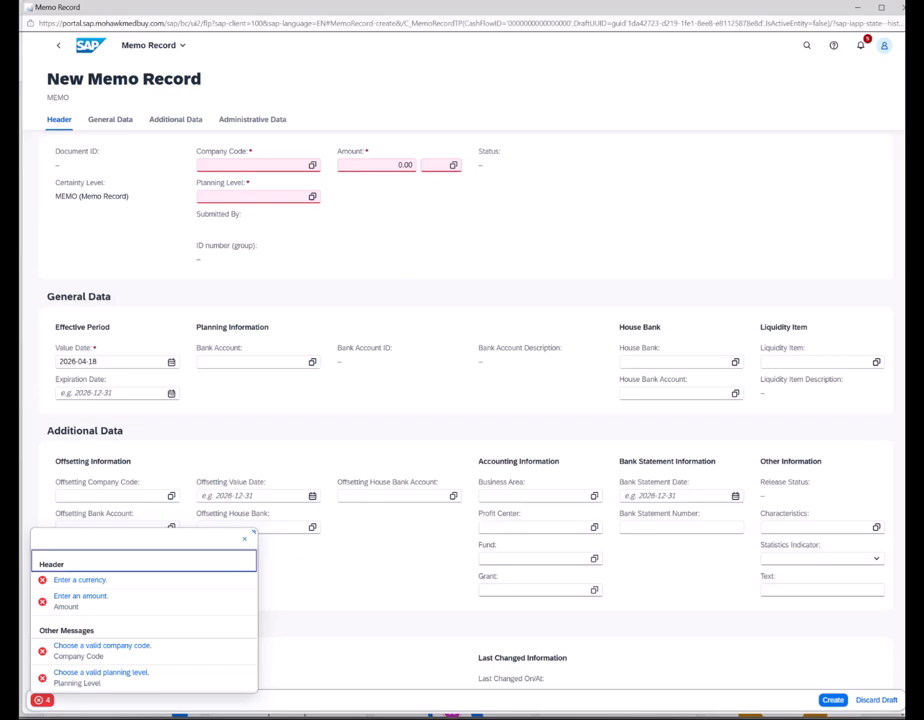
left_click(869, 704)
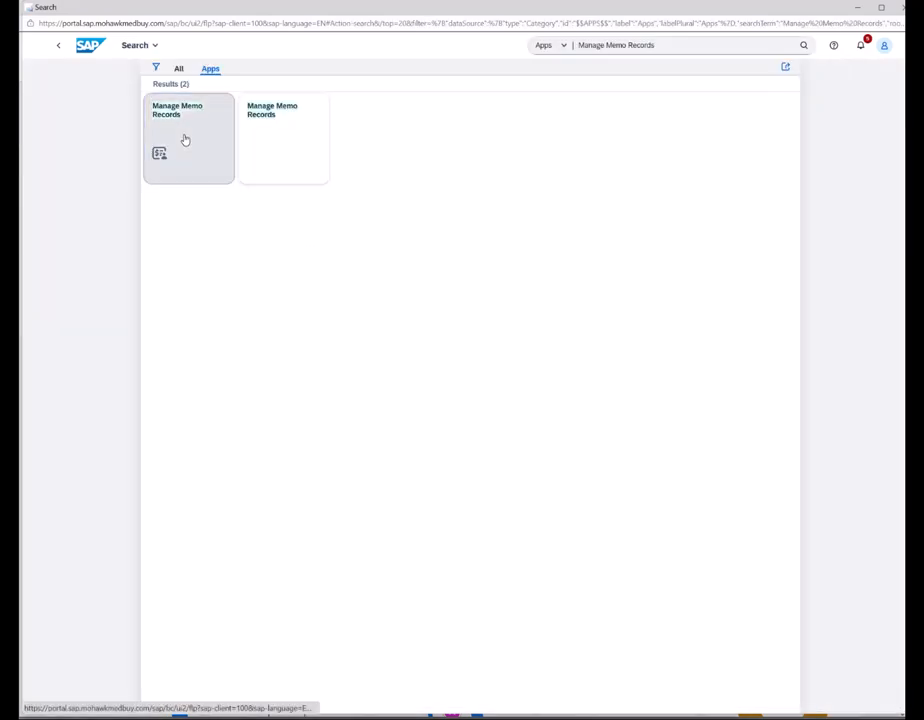
left_click(185, 140)
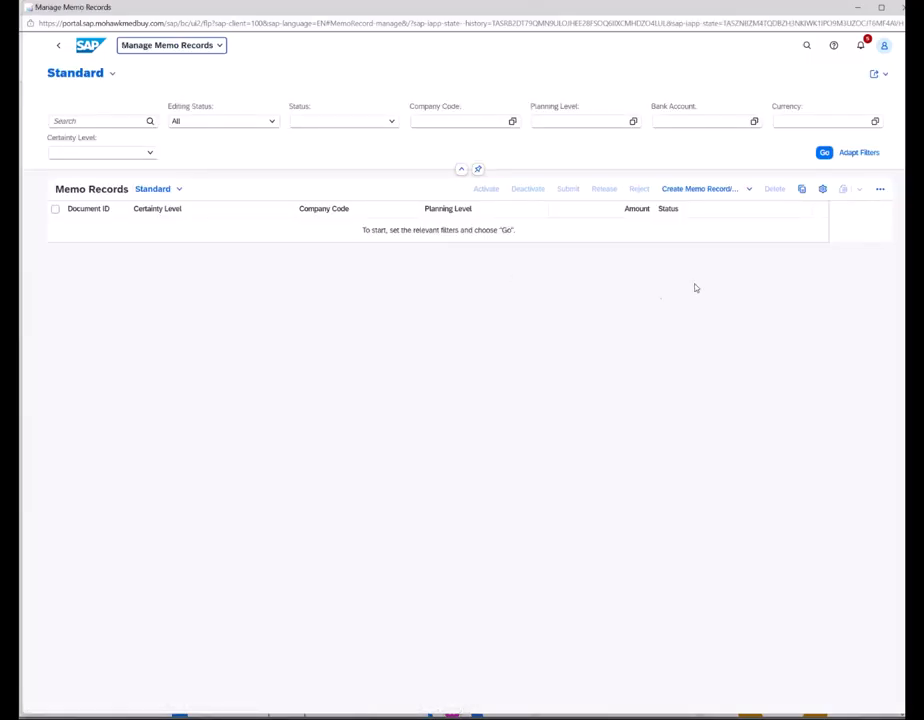
- Load the seven memo records for company code 1800 and show the Create Memo Record options
left_click(823, 153)
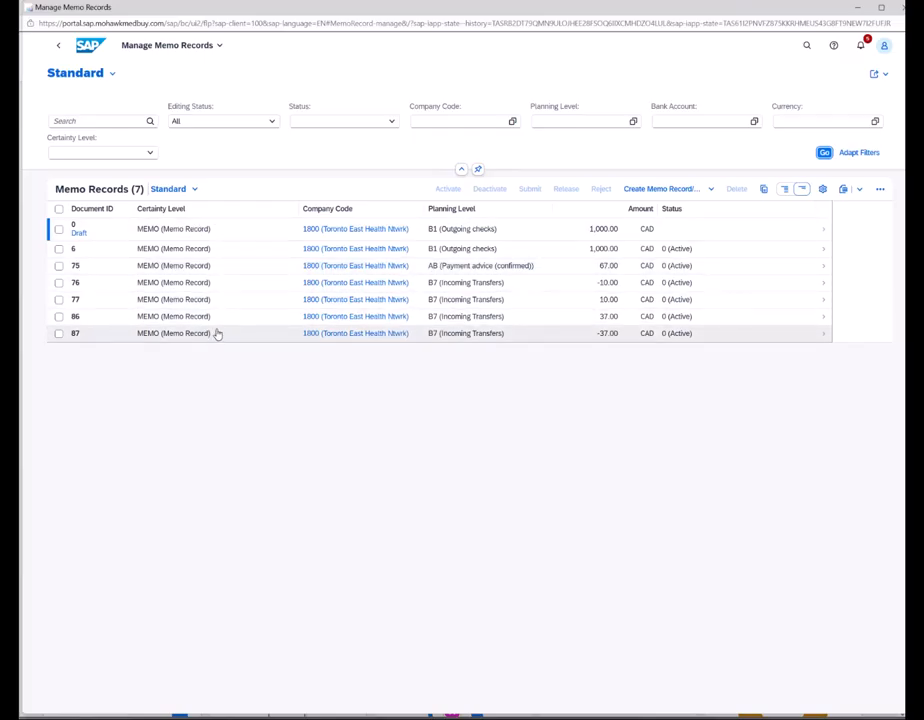
left_click(655, 193)
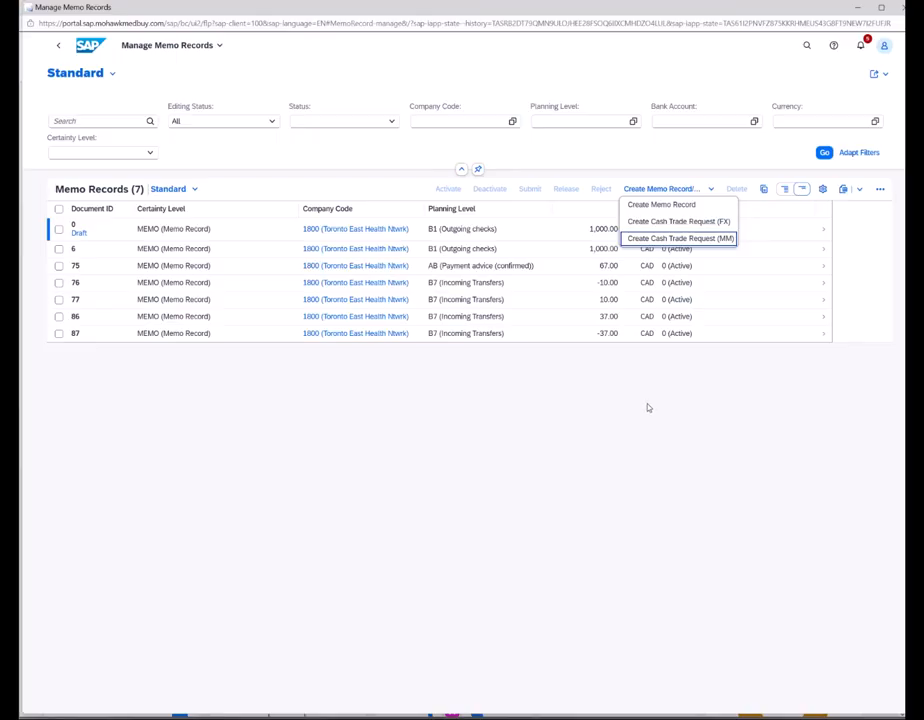
left_click(580, 420)
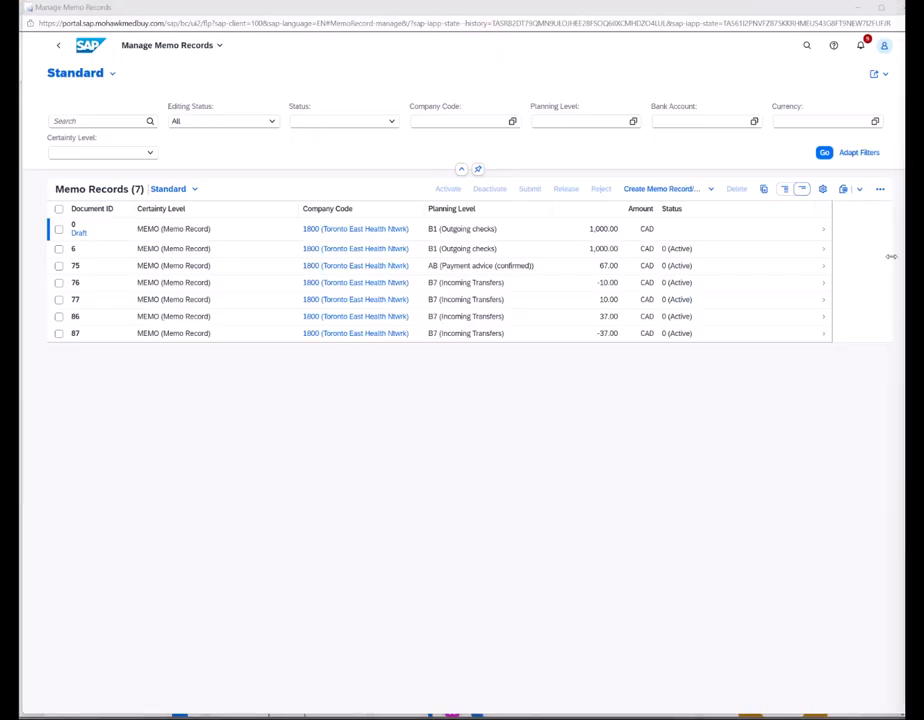
left_click(658, 190)
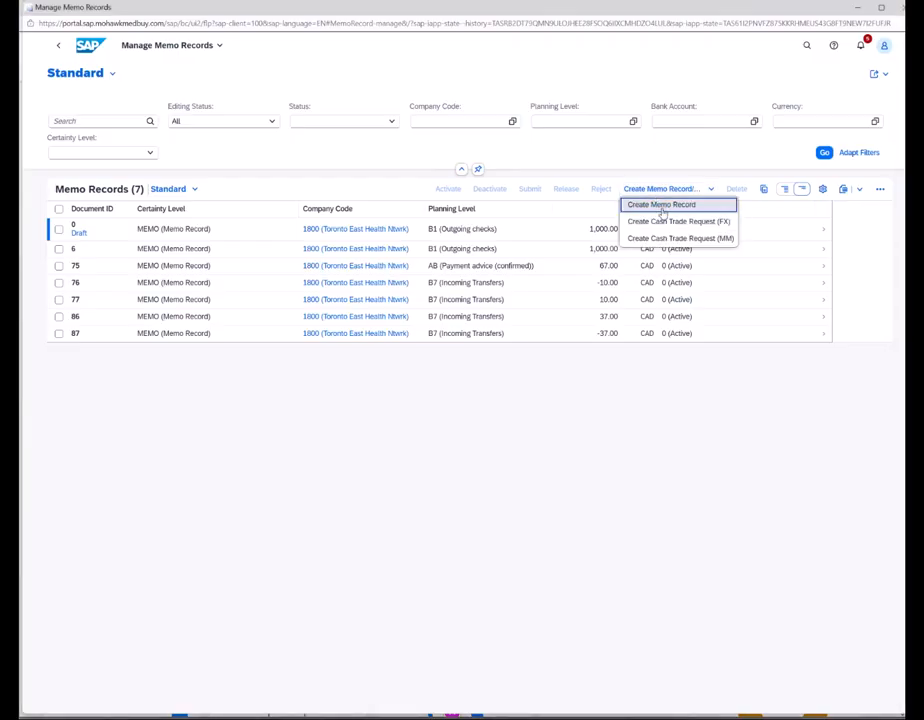
- Start a plain memo record with company code 1800 and amount 20.00
left_click(662, 207)
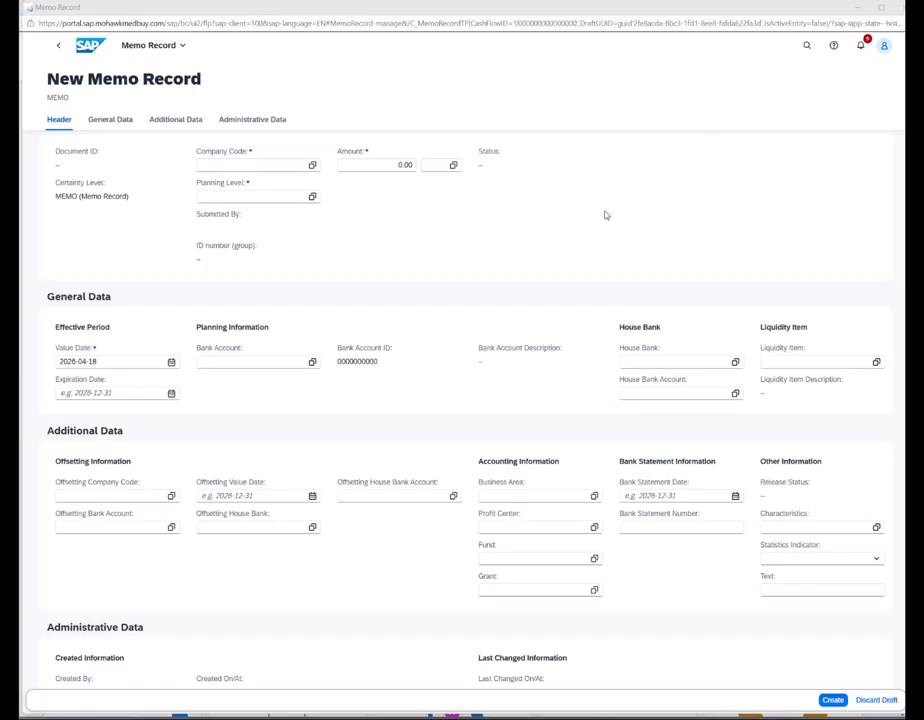
left_click(250, 167)
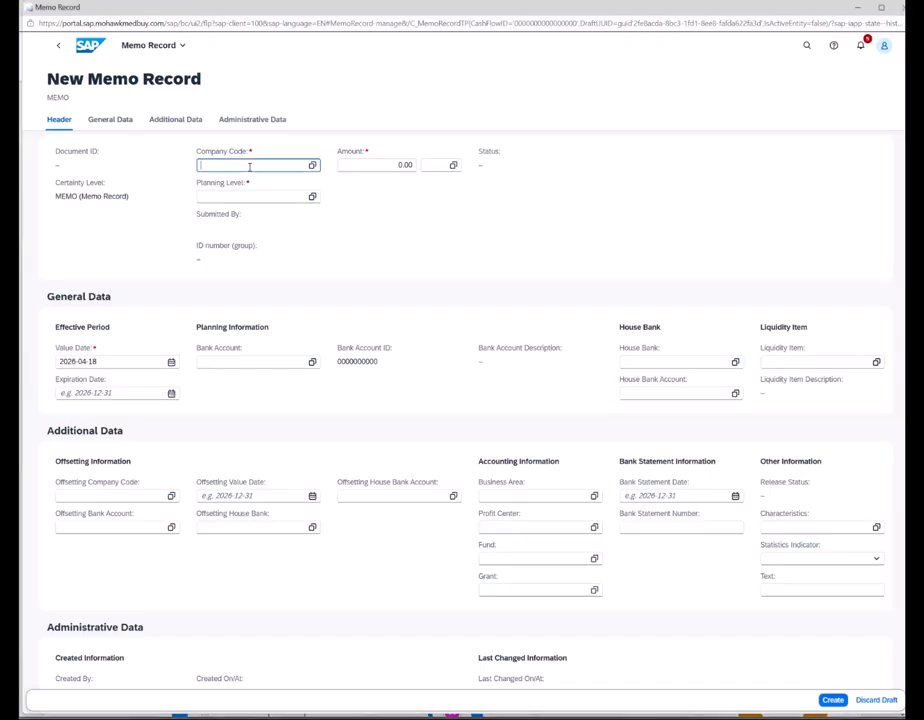
type("1800")
key("Tab")
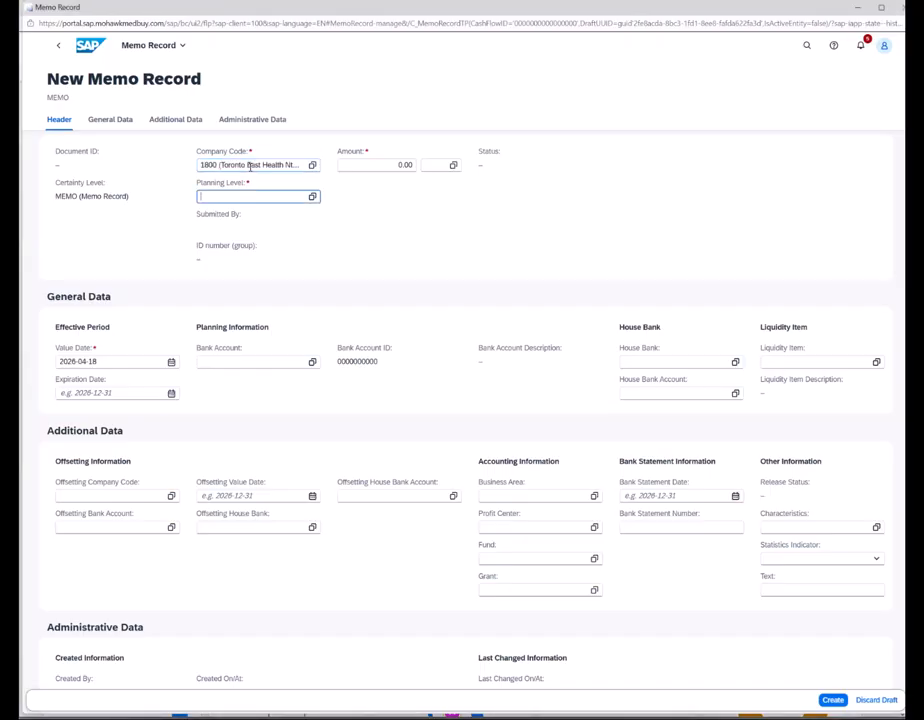
left_click(375, 165)
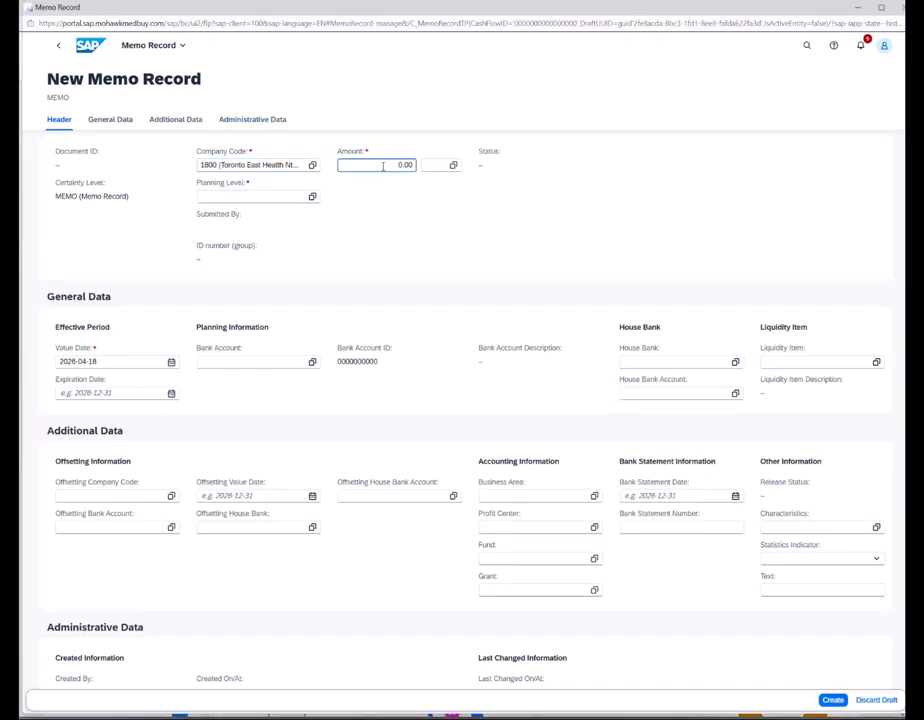
double_click(401, 166)
type("20")
- Set the memo record currency to CAD from the currency value help
left_click(312, 196)
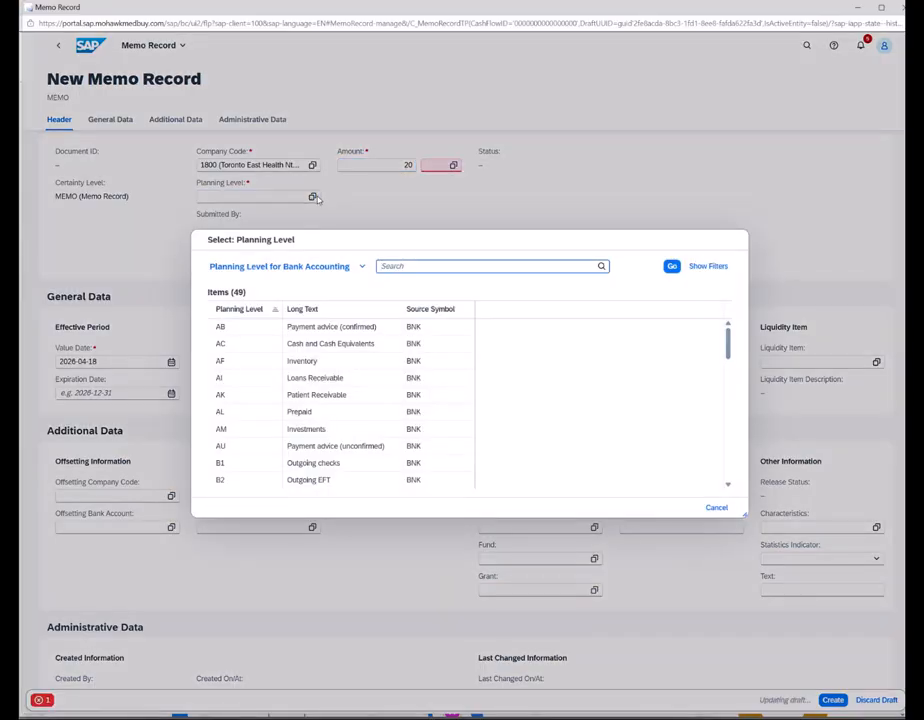
left_click(709, 510)
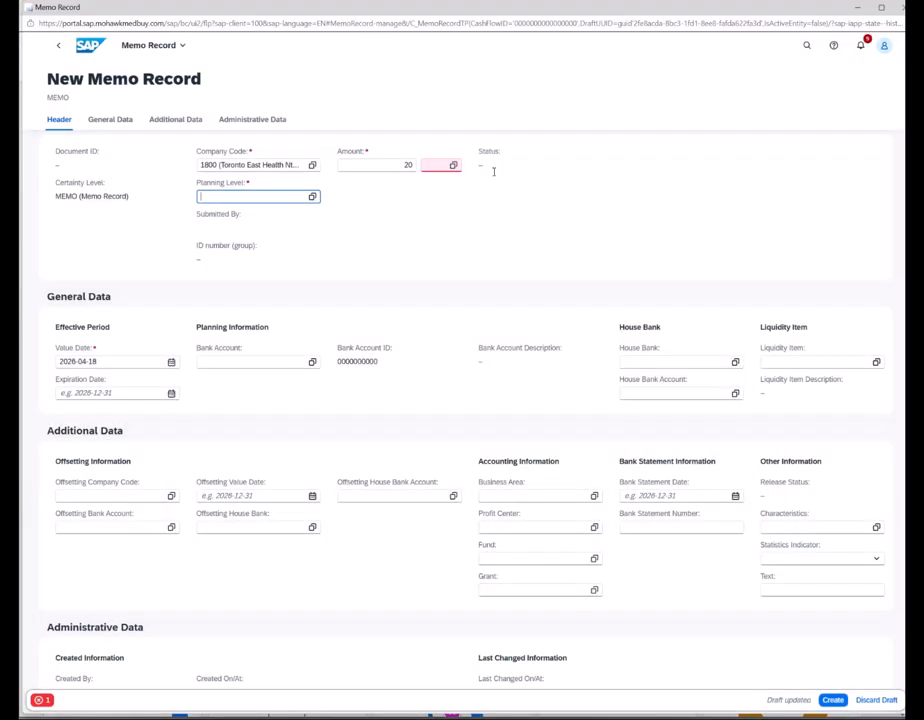
left_click(447, 166)
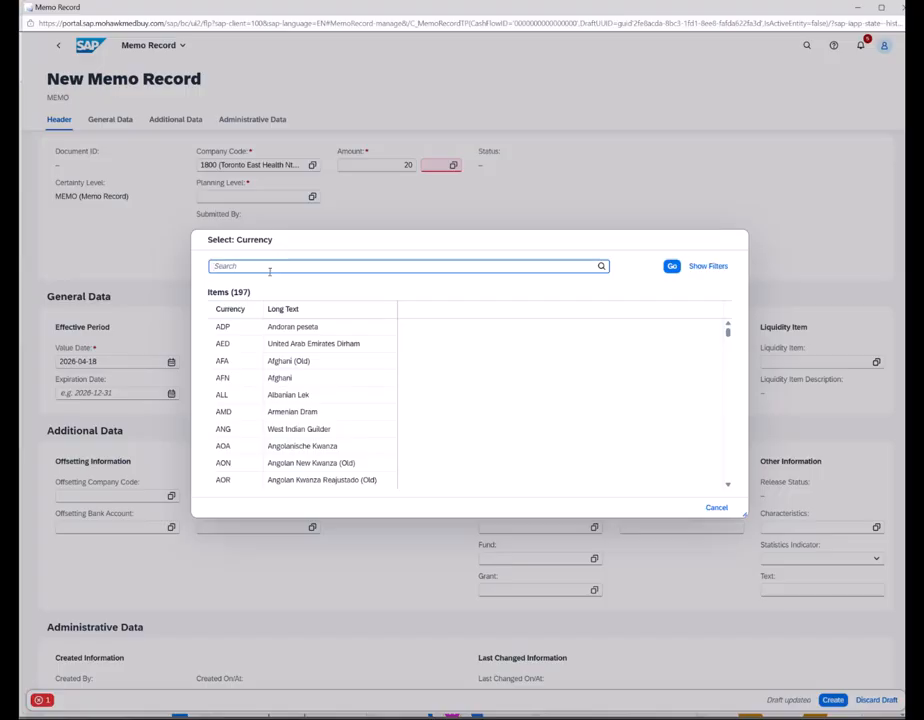
type("CAD")
key("Return")
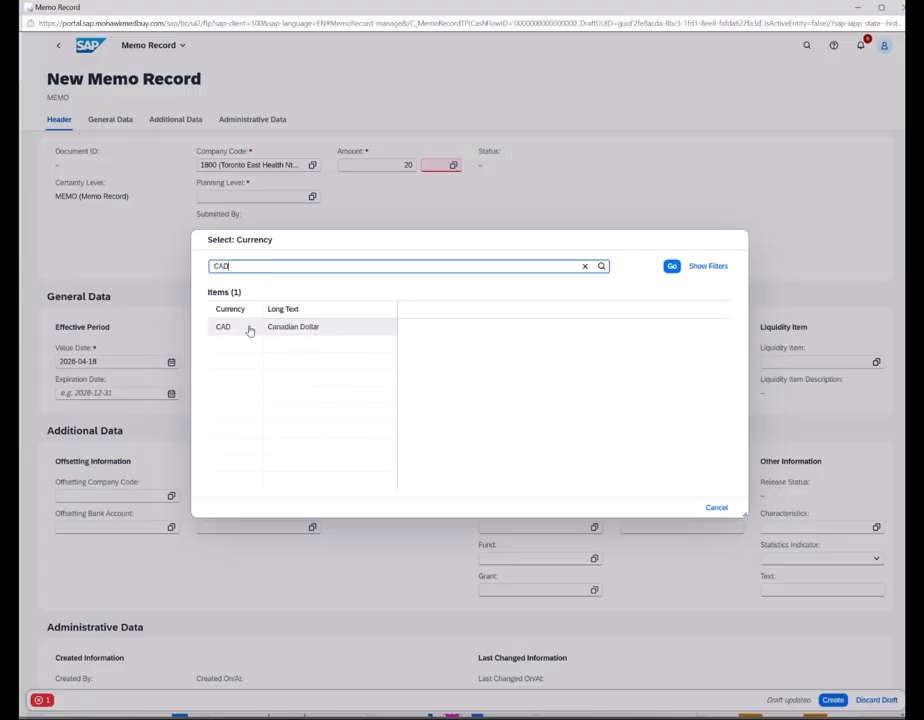
left_click(227, 327)
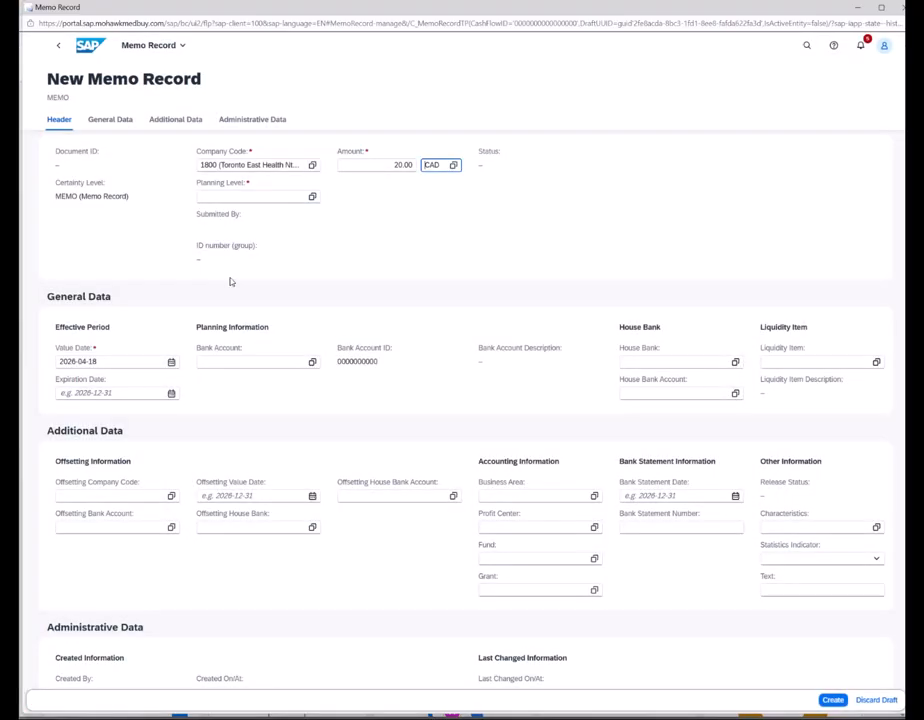
left_click(312, 196)
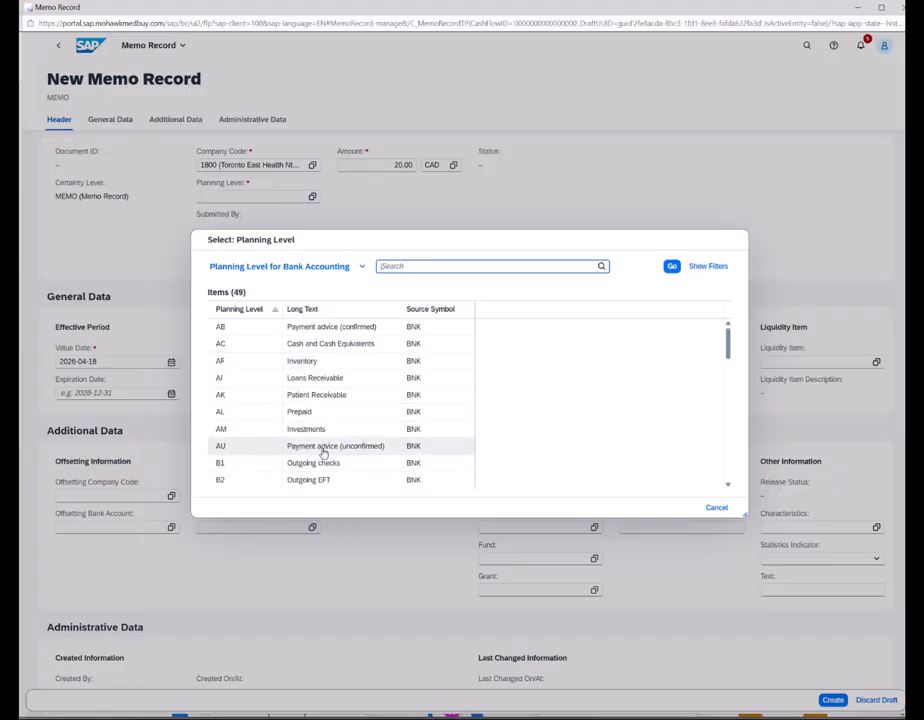
- Choose planning level AF (Inventory) and expiration date 2026-04-19
left_click(219, 364)
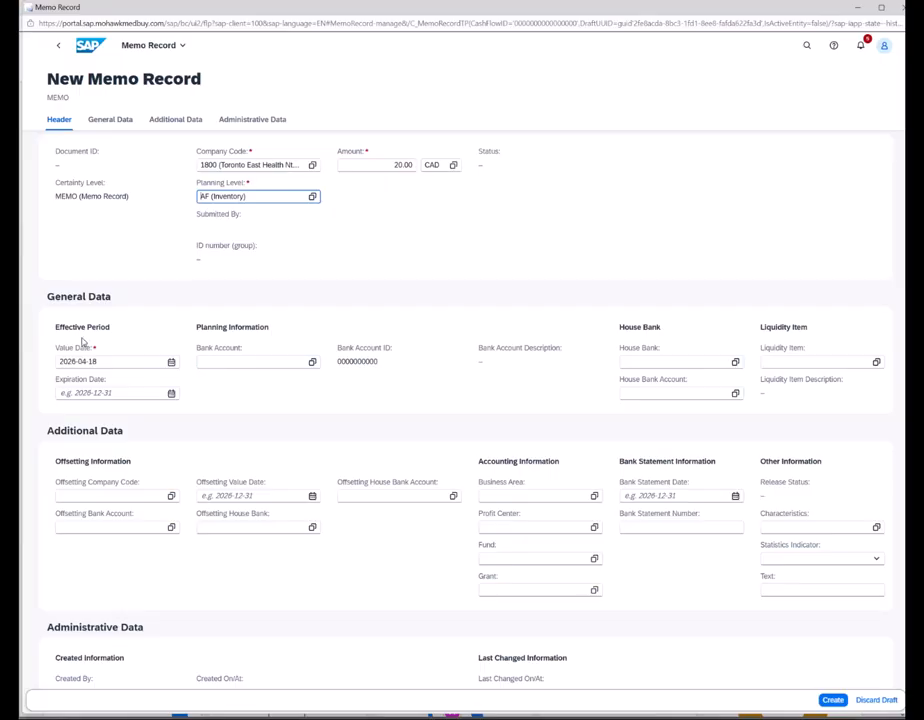
left_click(171, 394)
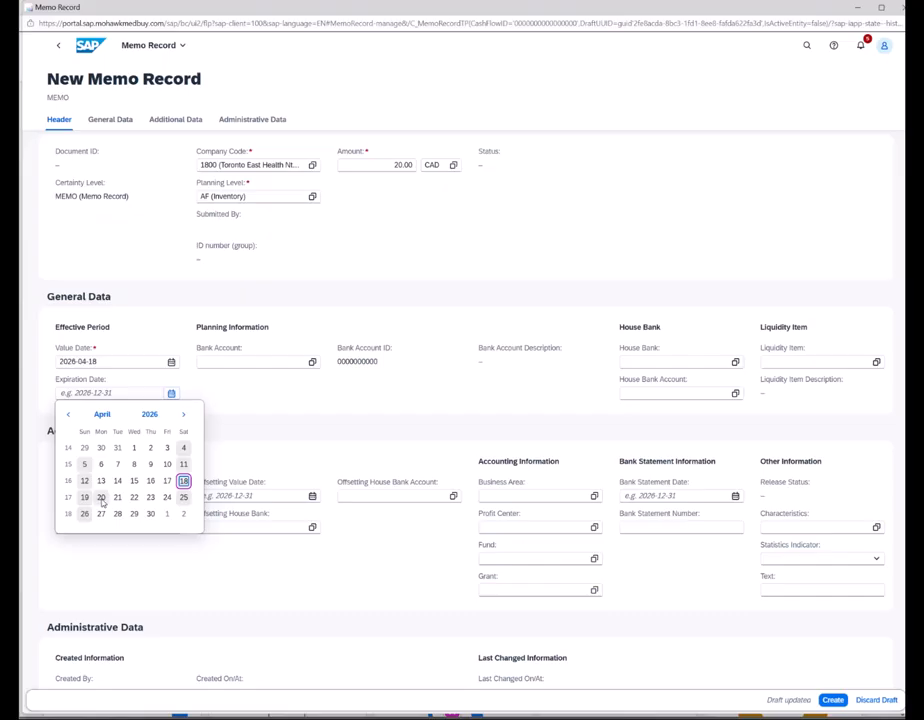
left_click(85, 497)
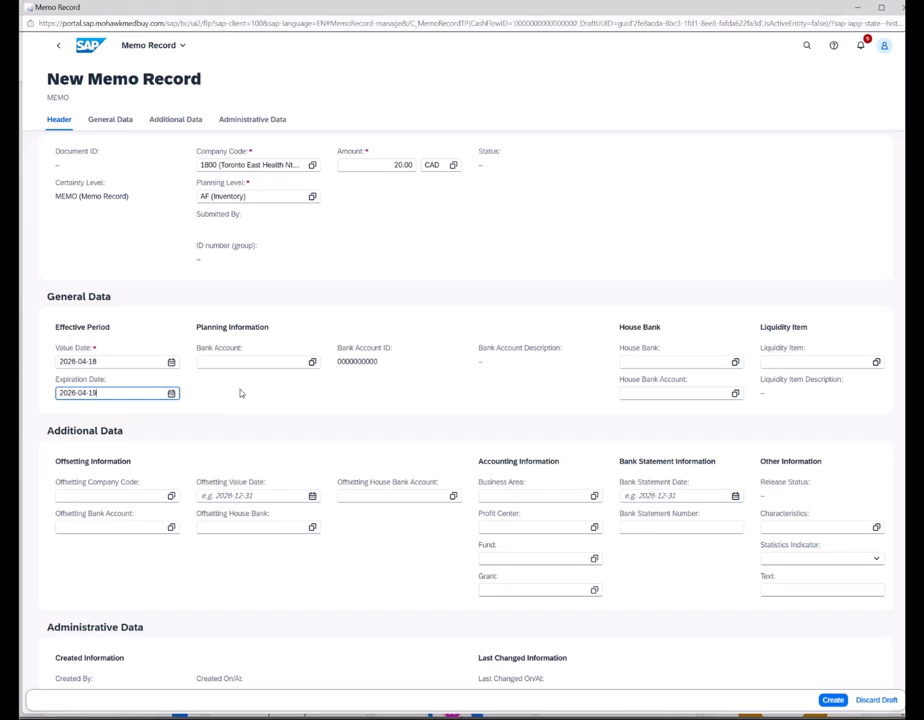
left_click(264, 362)
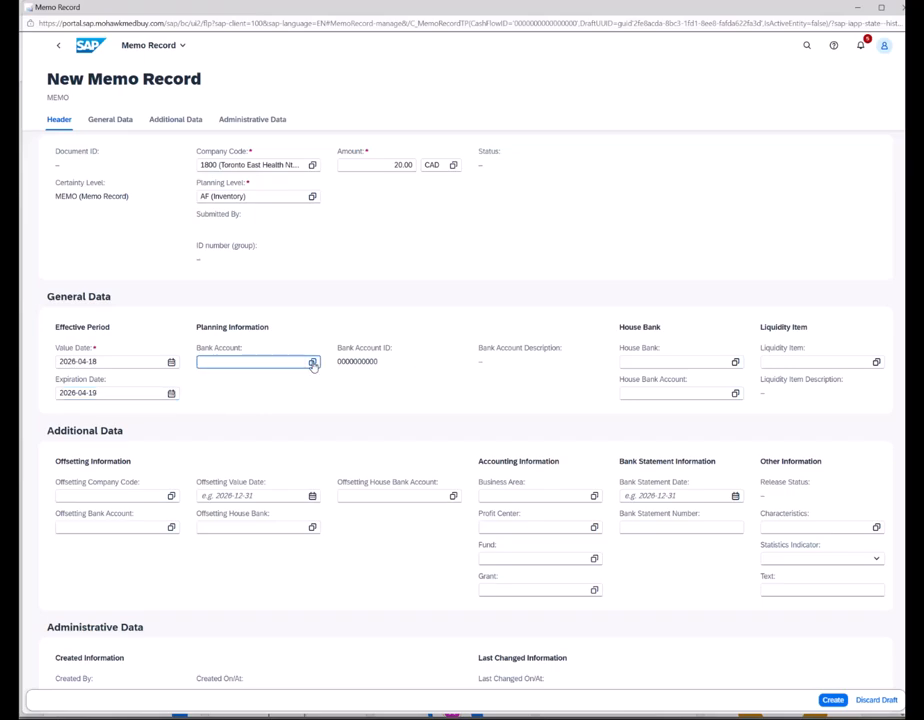
left_click(312, 361)
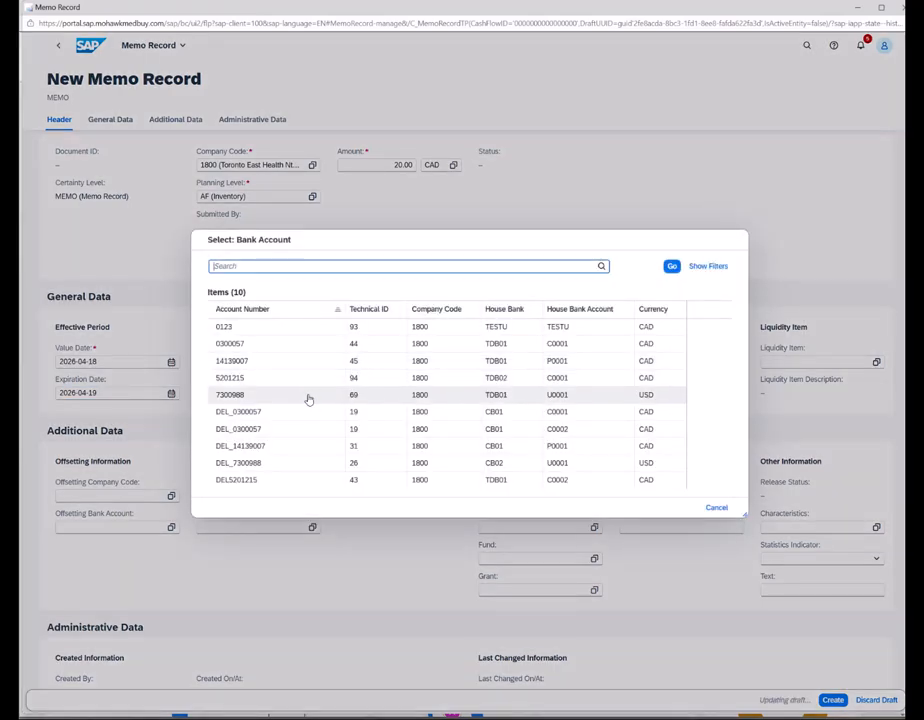
left_click(240, 343)
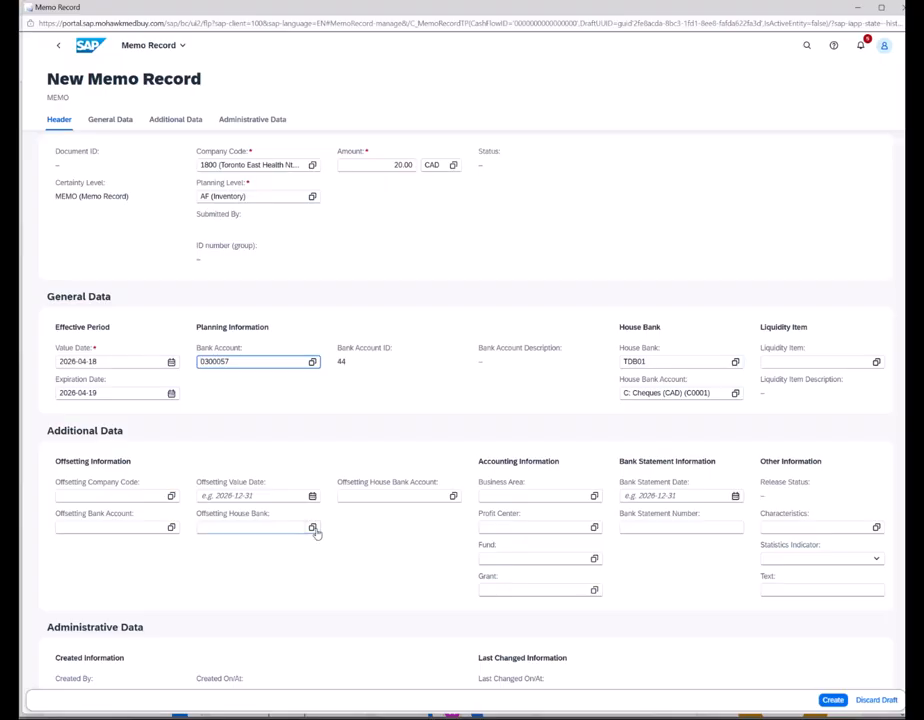
left_click(833, 699)
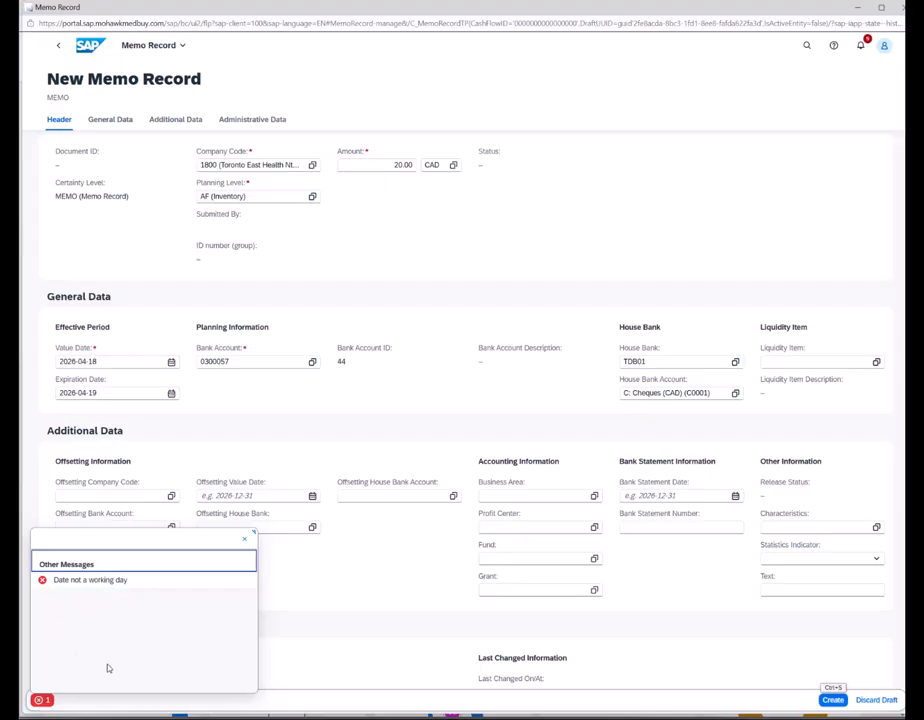
- Dismiss the working-day error and move the value date to 2026-04-20
left_click(244, 540)
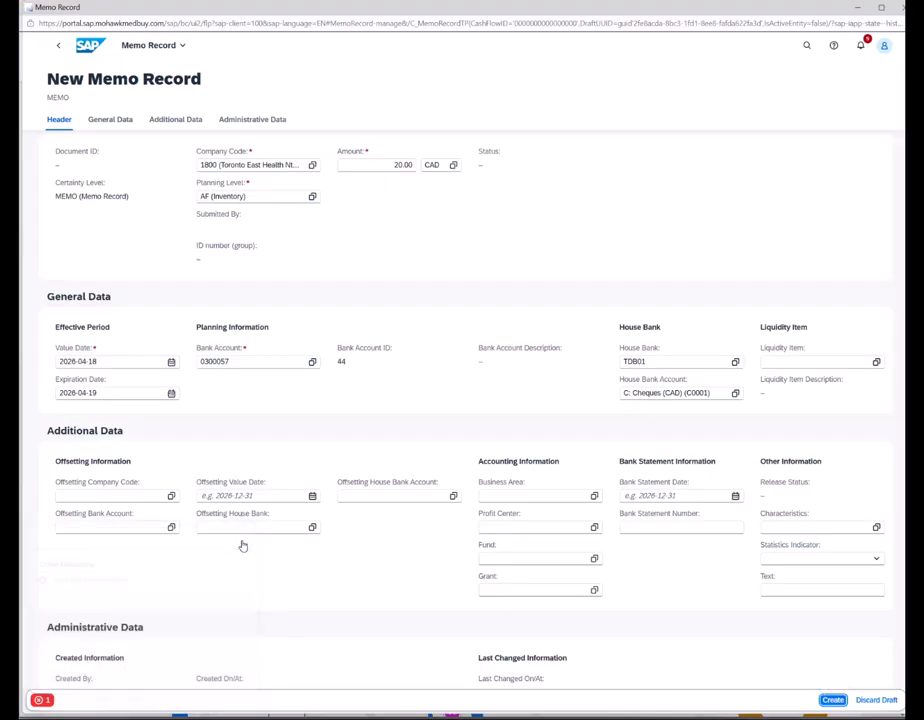
left_click(172, 394)
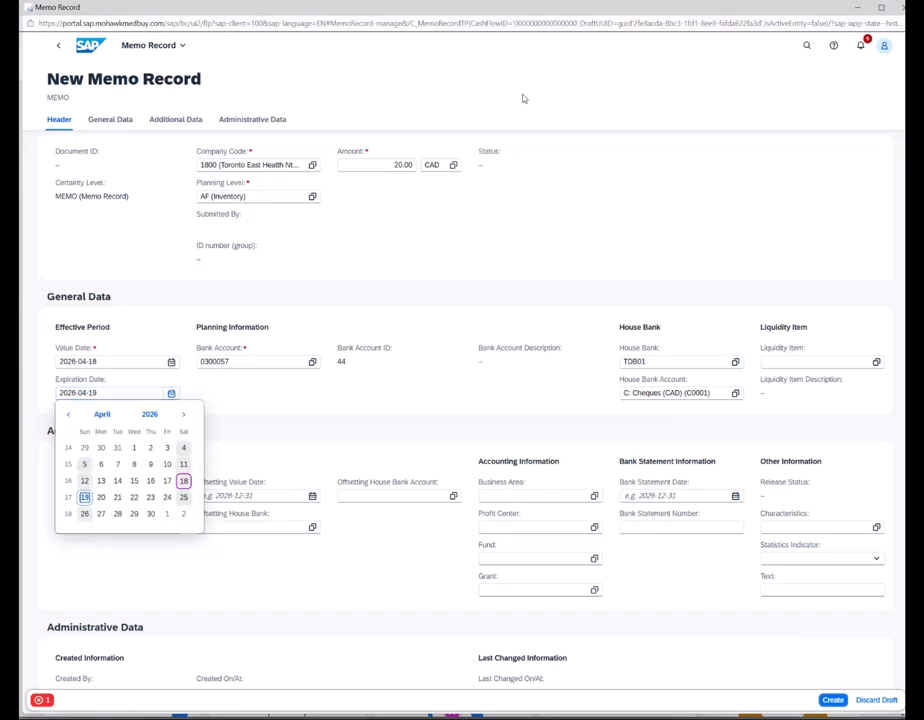
left_click(165, 371)
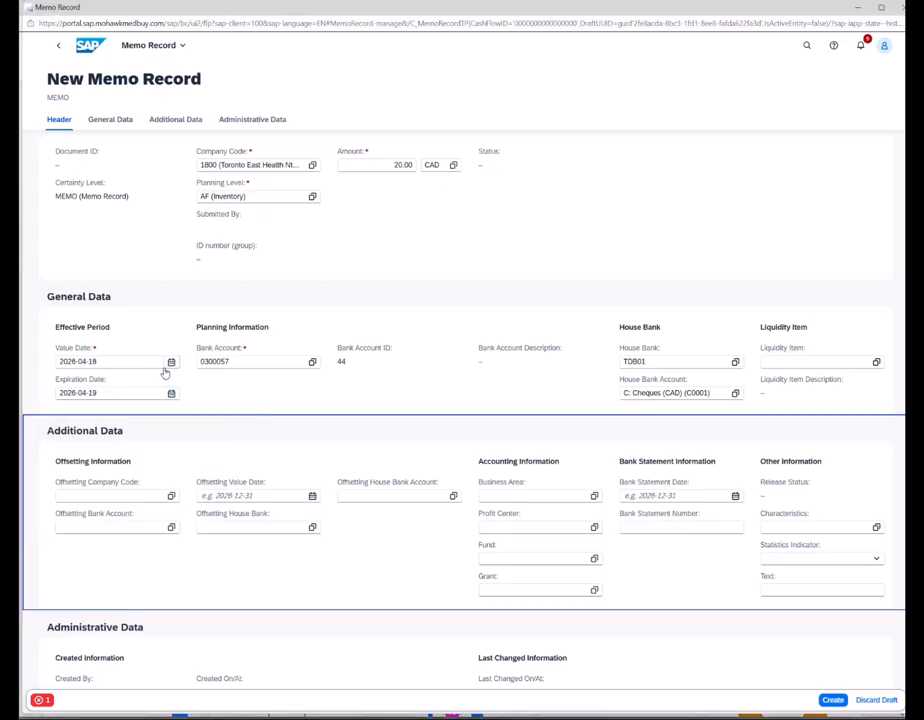
left_click(172, 363)
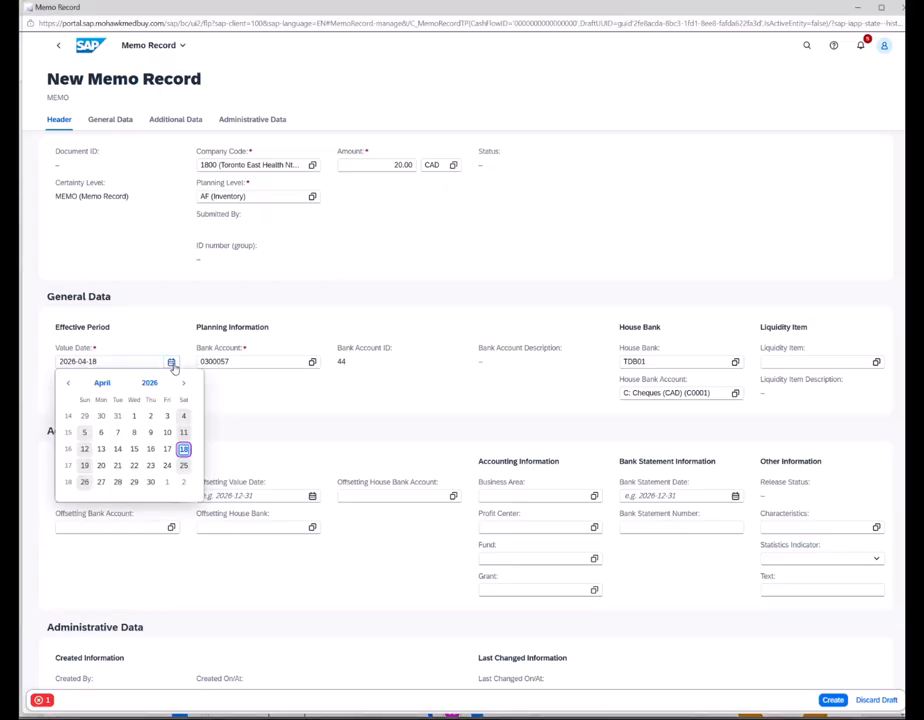
left_click(85, 466)
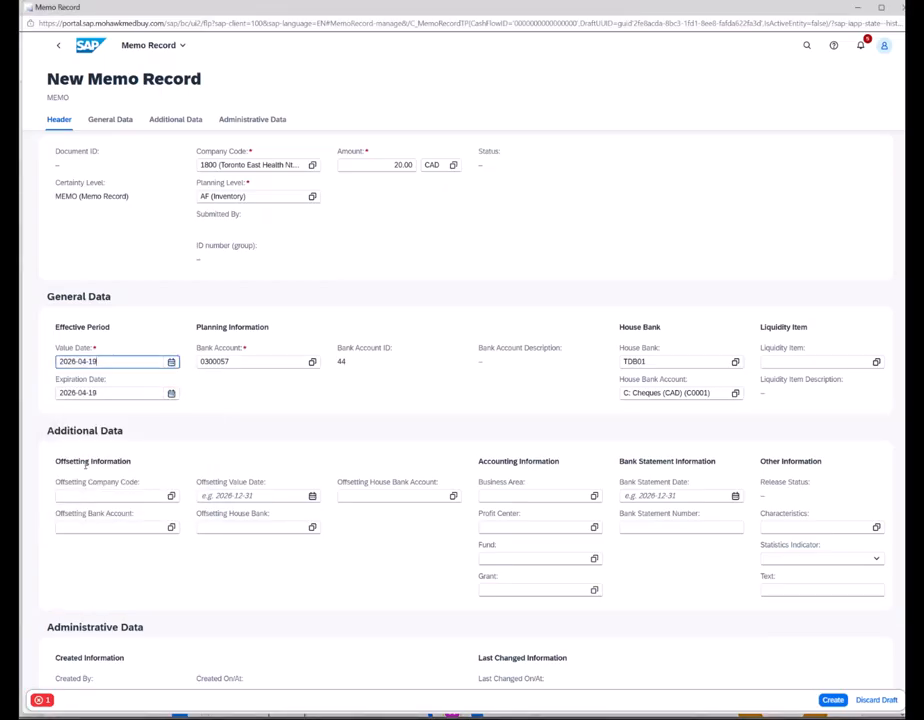
left_click(170, 362)
left_click(101, 465)
- Set the expiration date to 2026-04-21 and create memo record 78
left_click(171, 393)
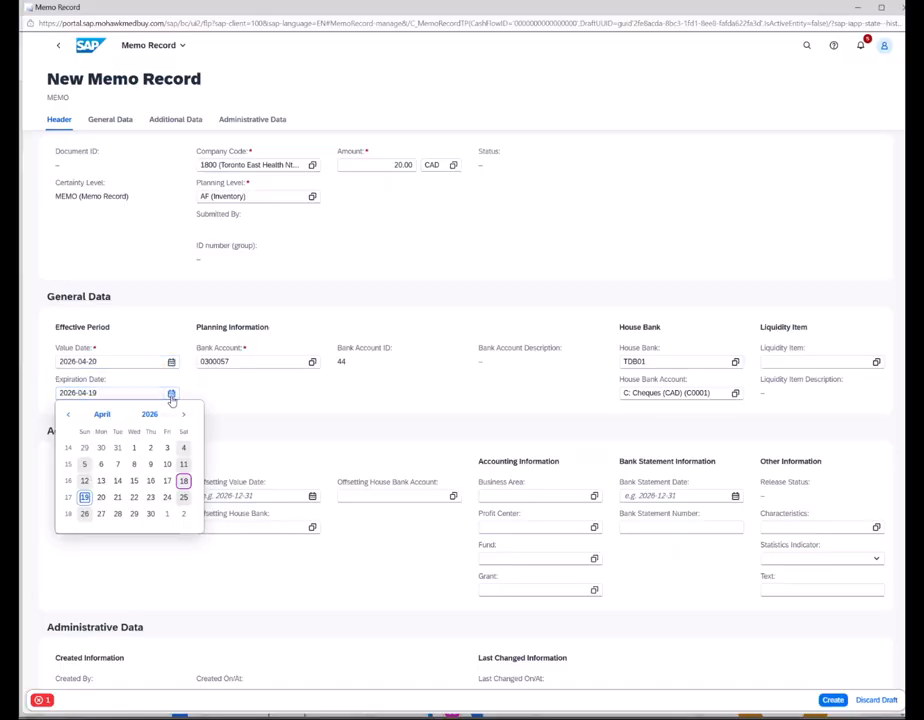
left_click(119, 499)
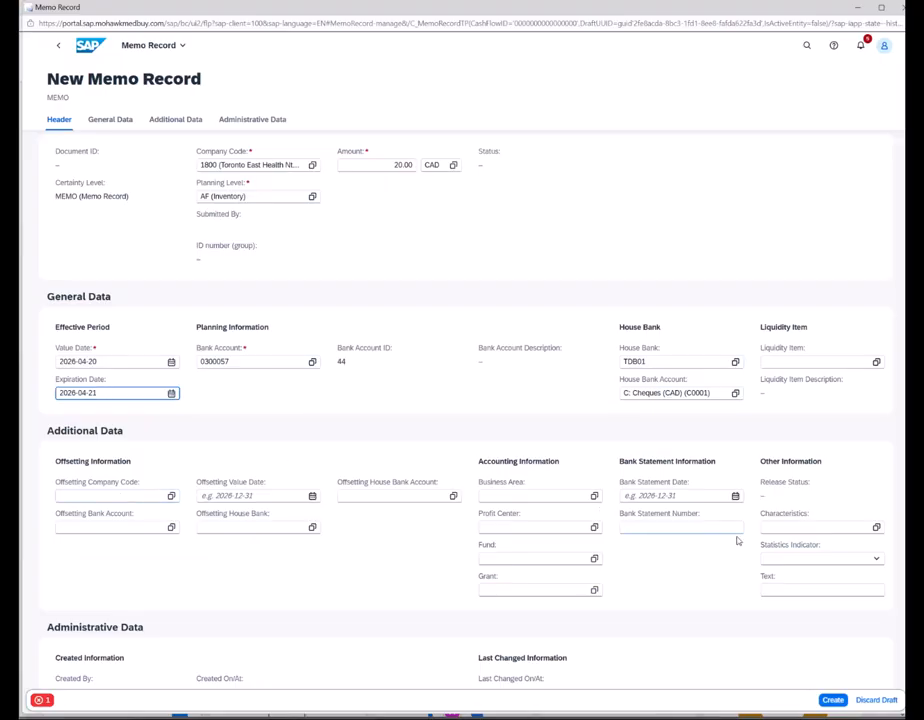
left_click(832, 699)
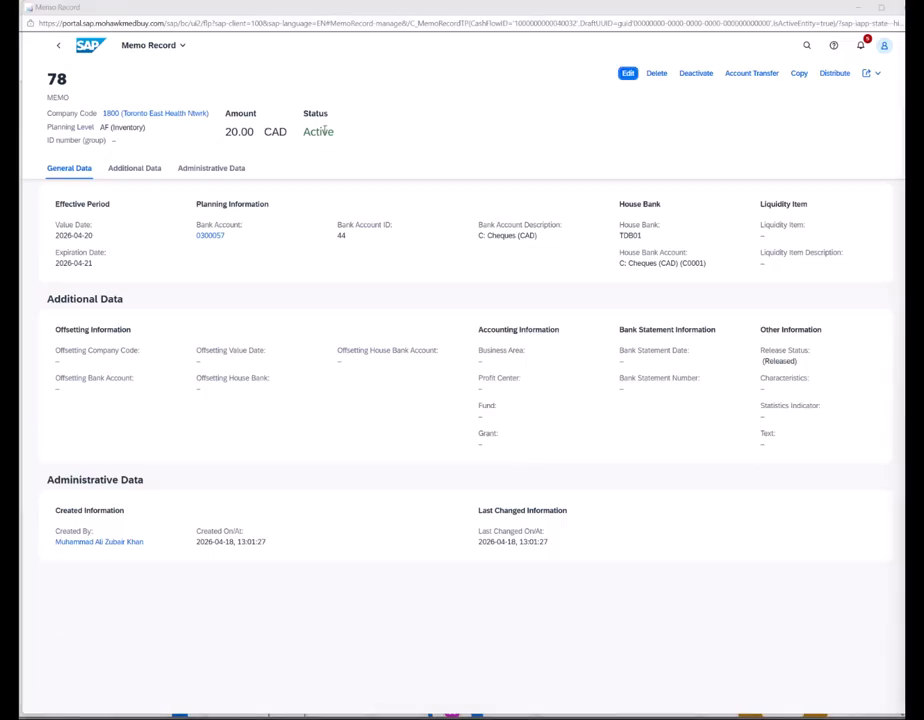
- Return to the Memo Records list, now showing record 78, and show the Create Memo Record options
left_click_drag(304, 131, 334, 132)
left_click(58, 46)
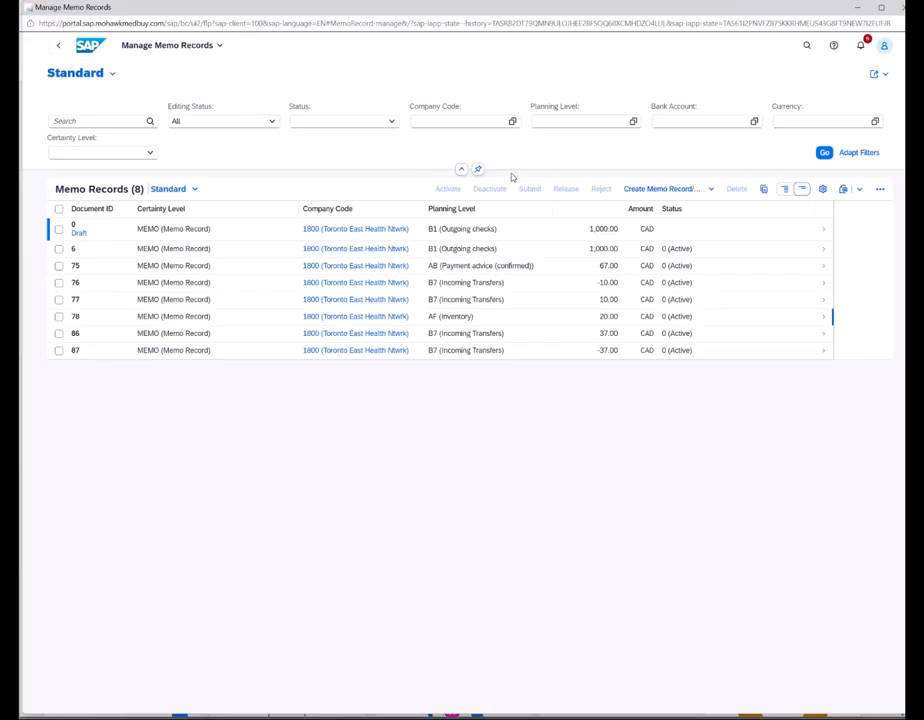
left_click(651, 197)
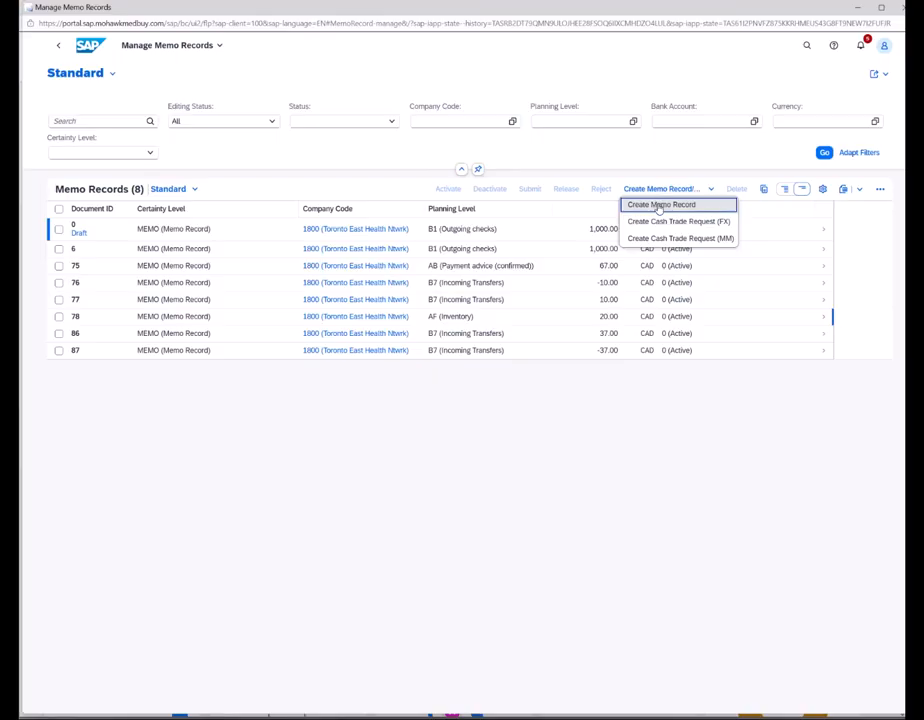
- Start a plain memo record with company code 1800, amount -14.00 and currency CAD
left_click(658, 204)
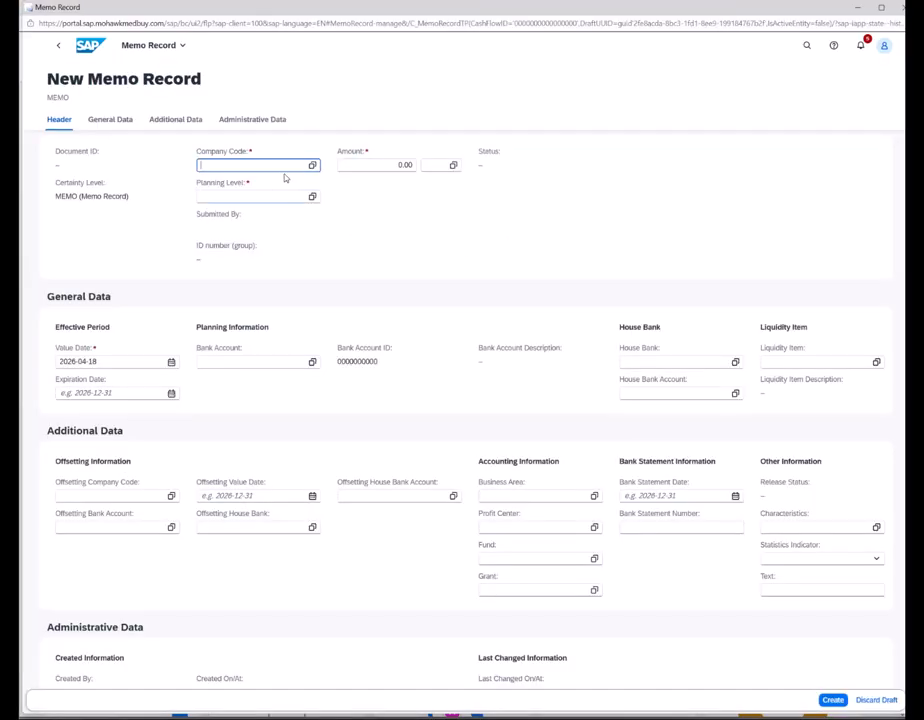
type("180")
key("Tab")
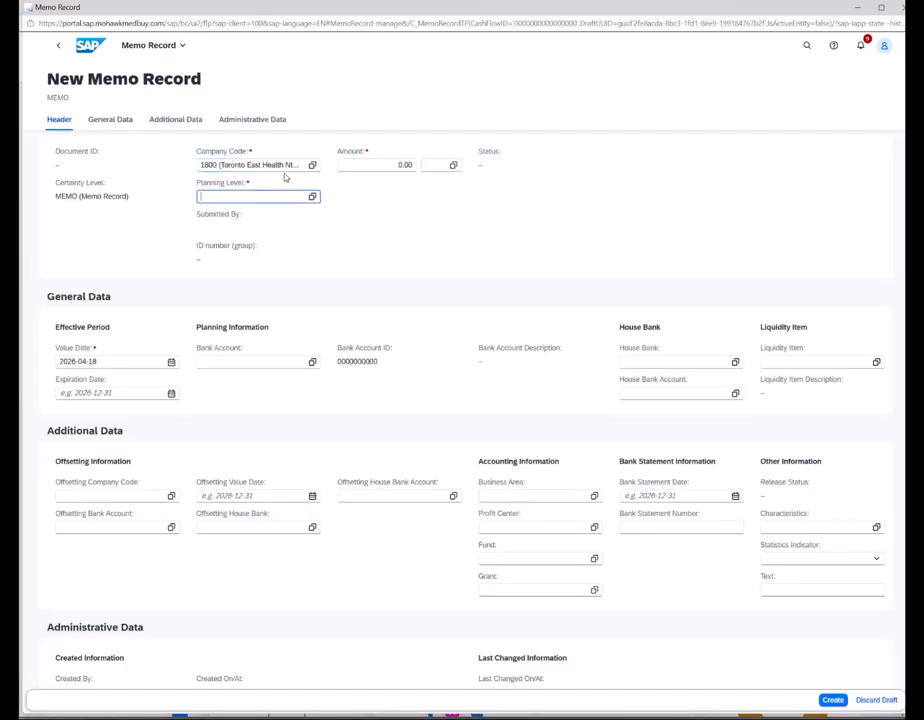
left_click(385, 166)
left_click_drag(385, 166, 427, 160)
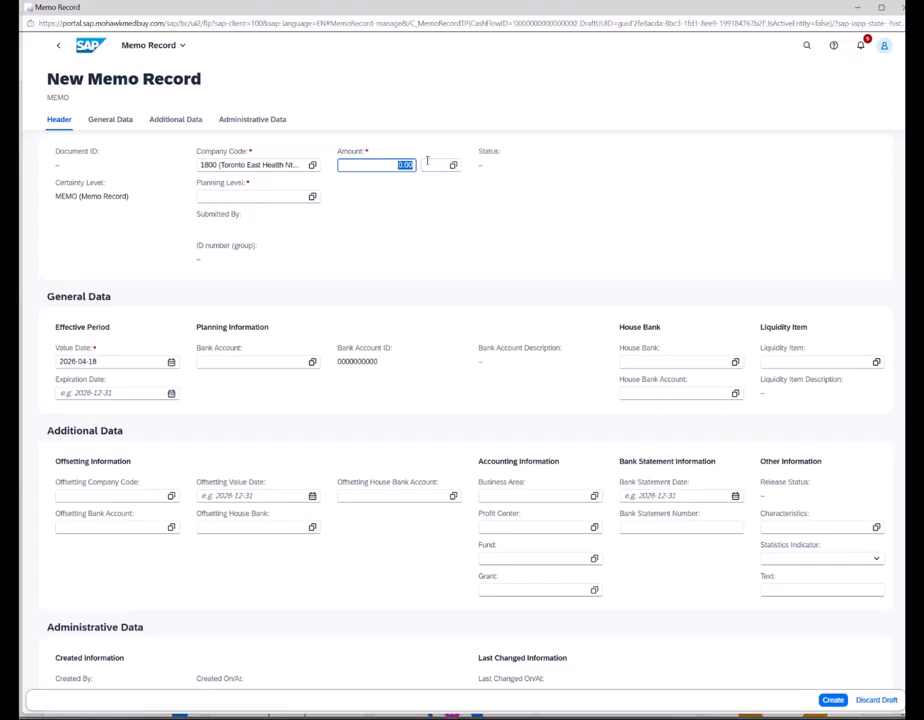
key("BackSpace")
key("Tab")
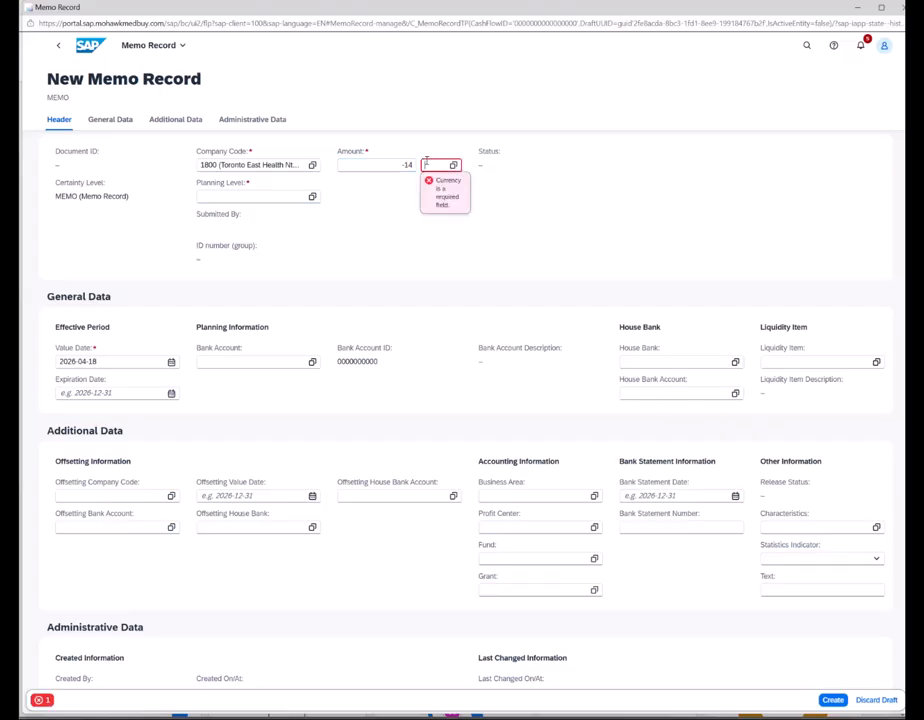
type("CAD")
key("Tab")
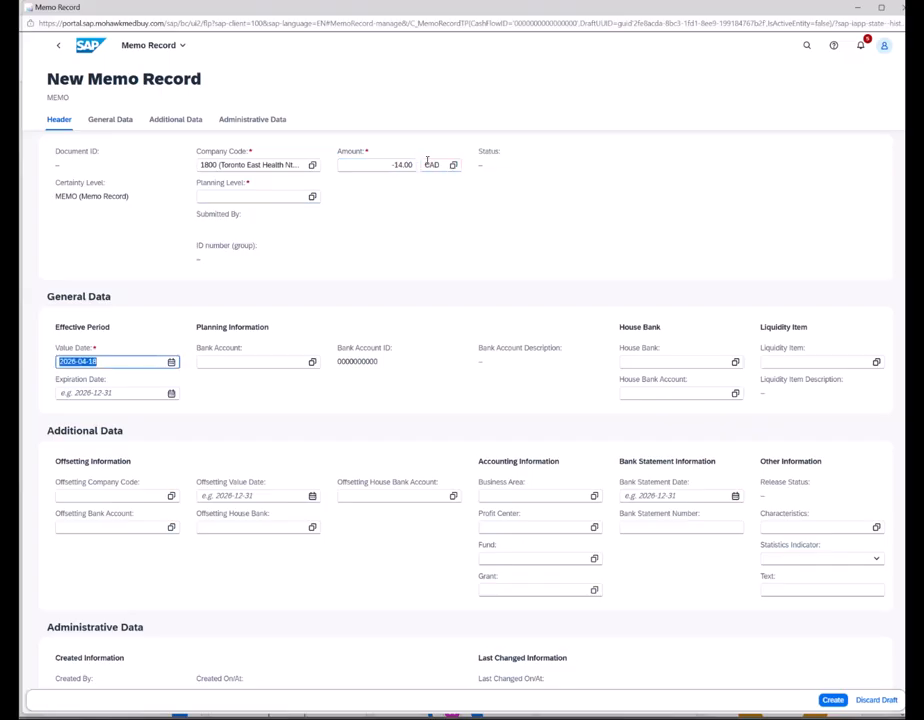
- Give the memo planning level AF (Inventory) and bank account 0300057
left_click(312, 196)
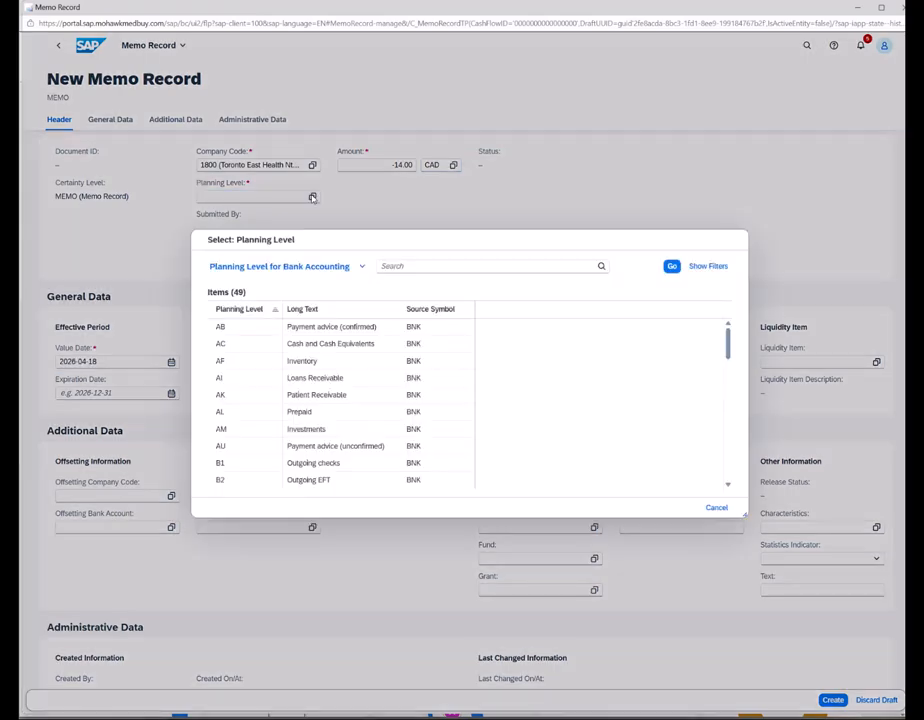
left_click(240, 361)
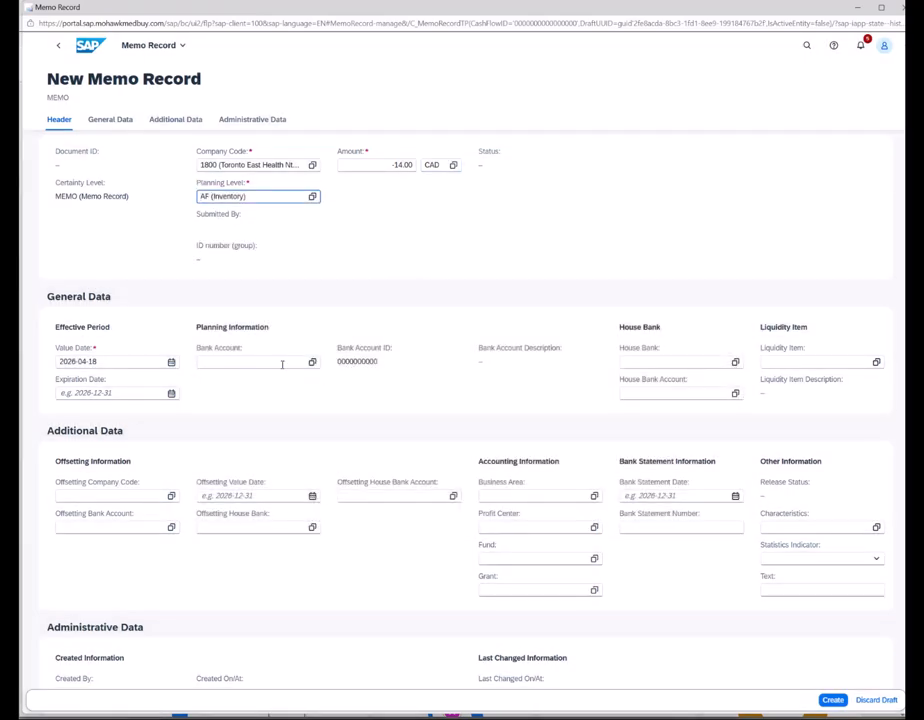
left_click(282, 364)
left_click(312, 362)
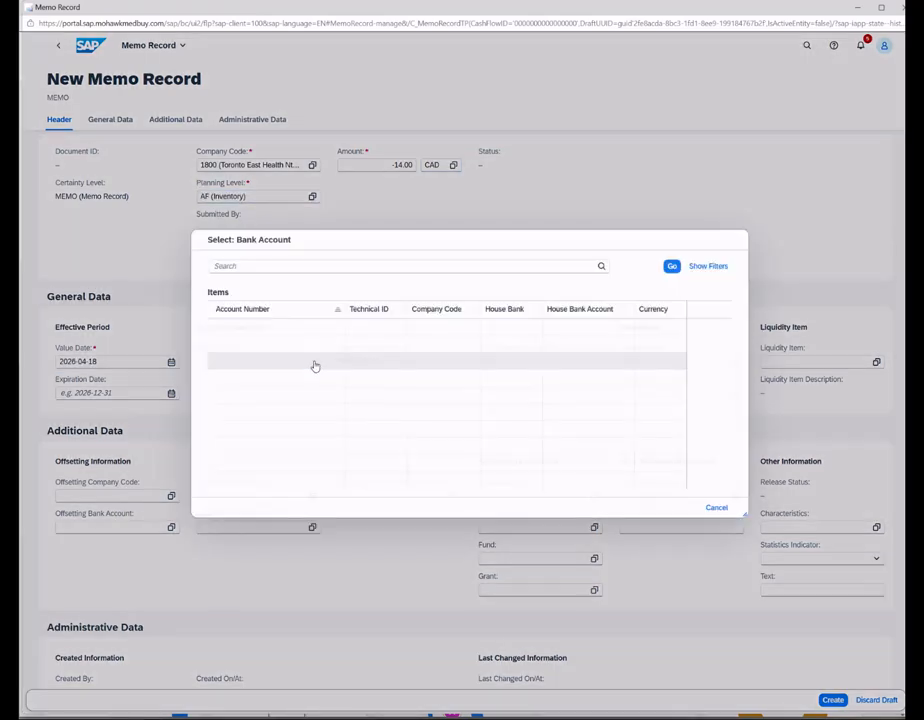
left_click(231, 347)
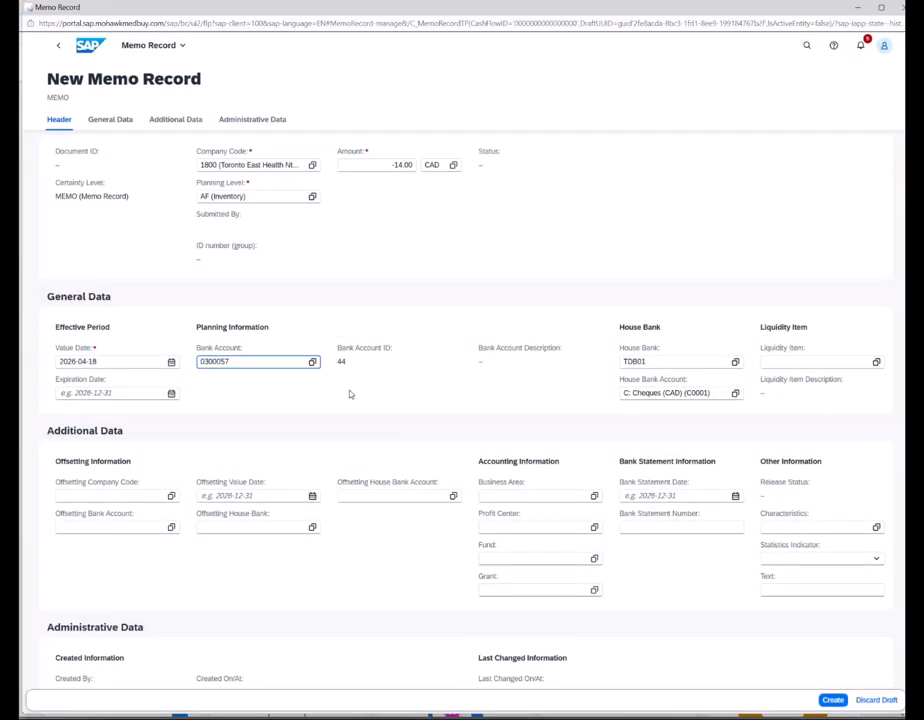
- Clear and re-pick bank account 0300057 (house bank TDB01) from the bank account value help
left_click(312, 362)
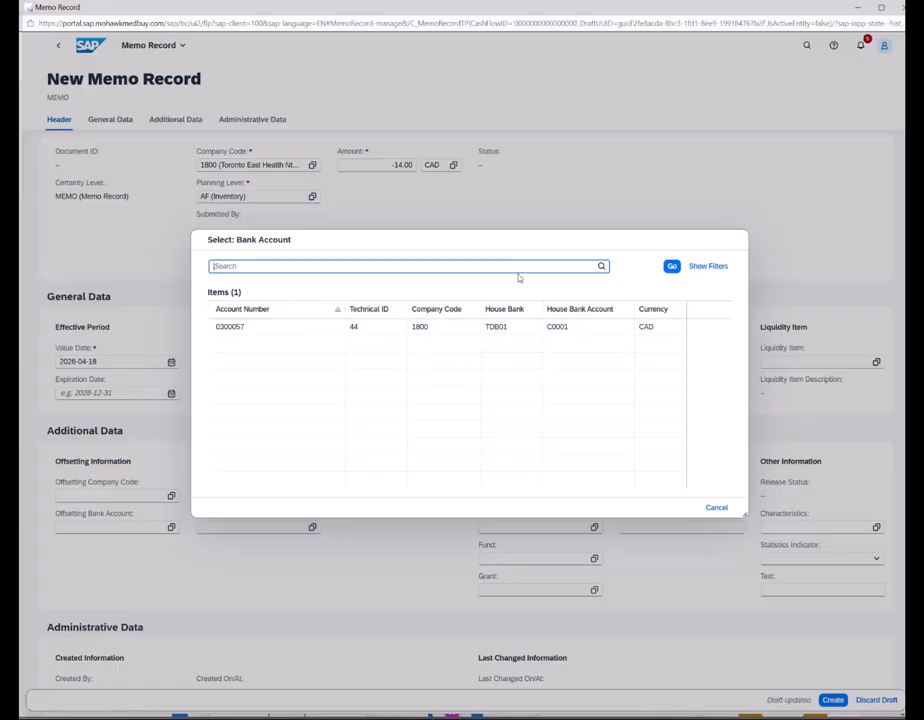
left_click(693, 267)
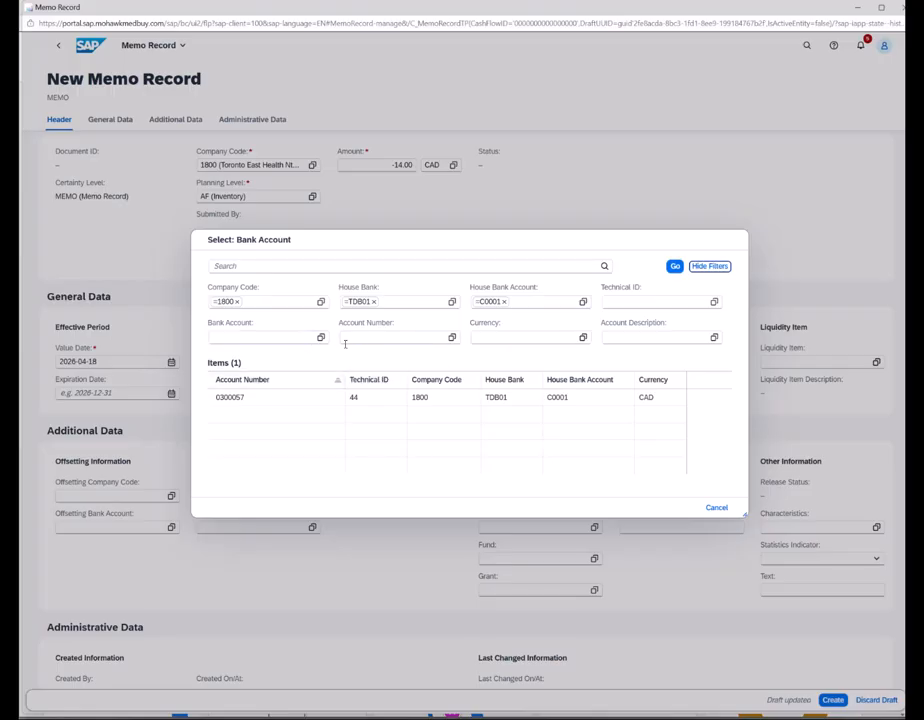
left_click(321, 337)
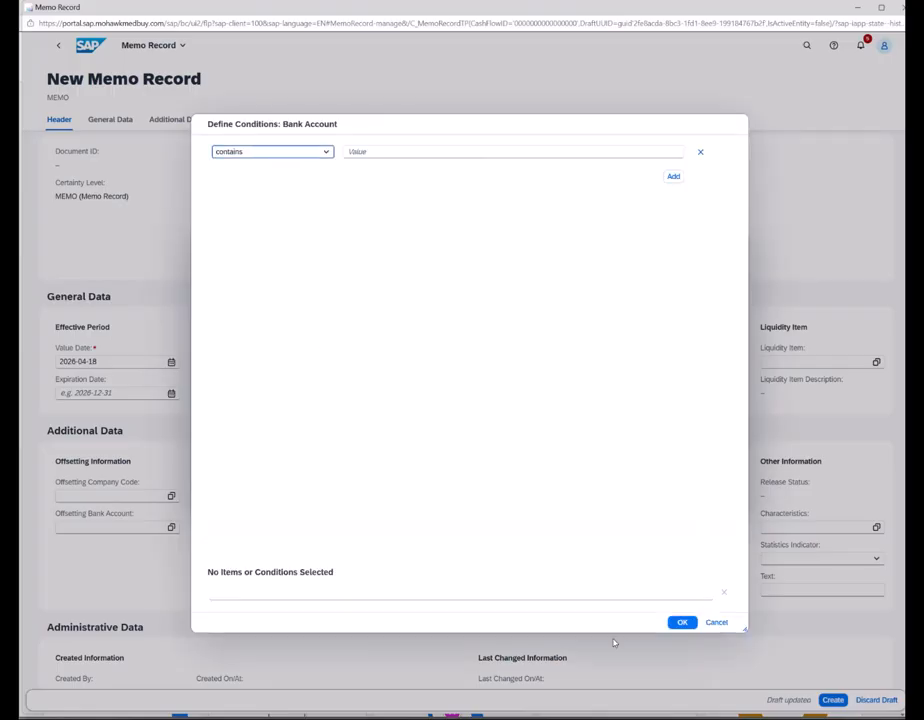
left_click(714, 622)
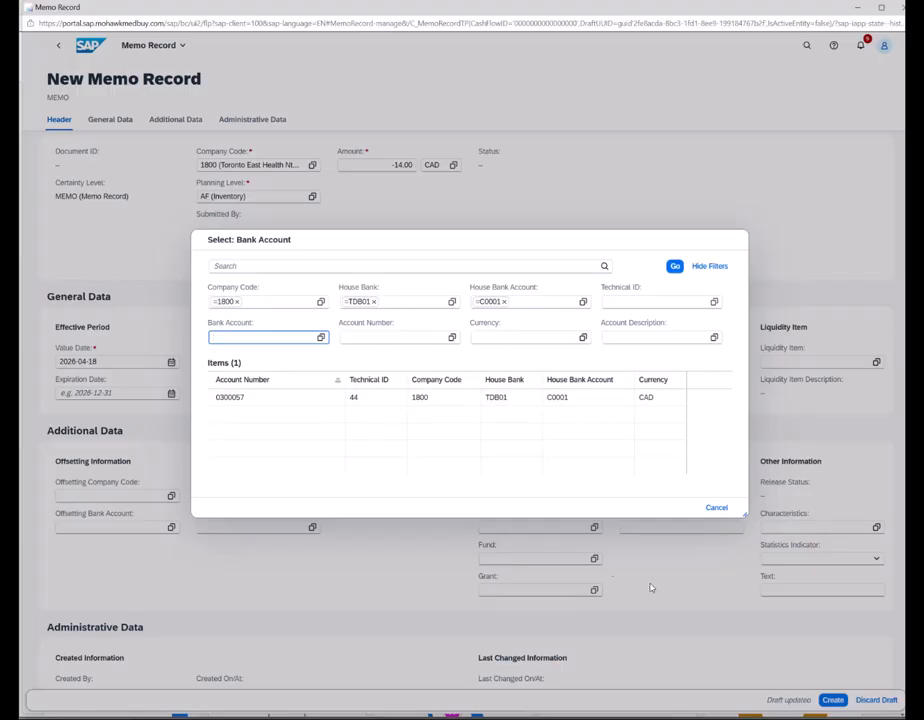
left_click(712, 508)
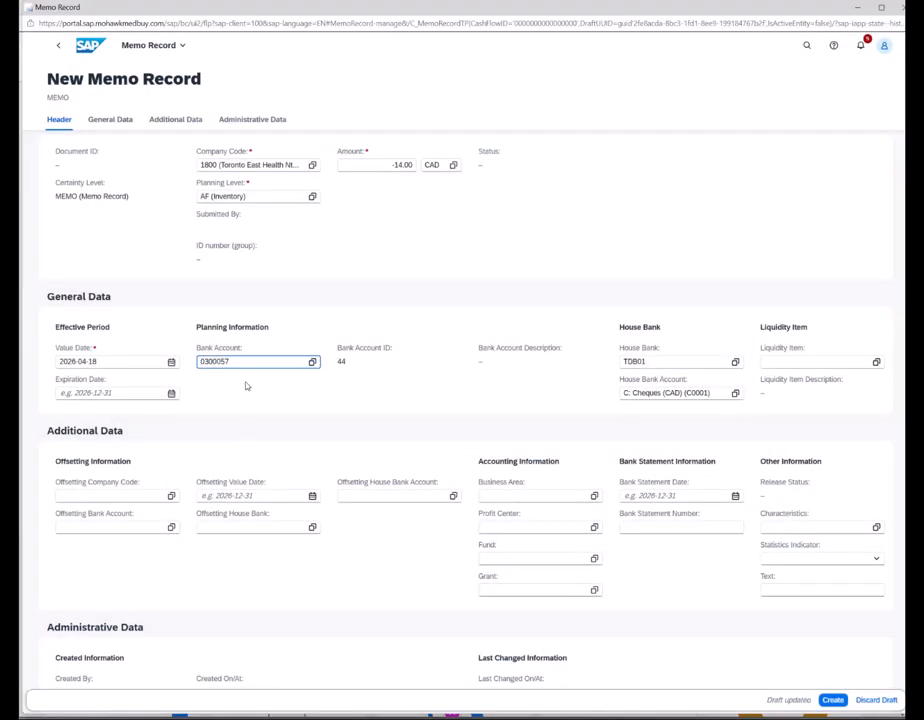
key("BackSpace")
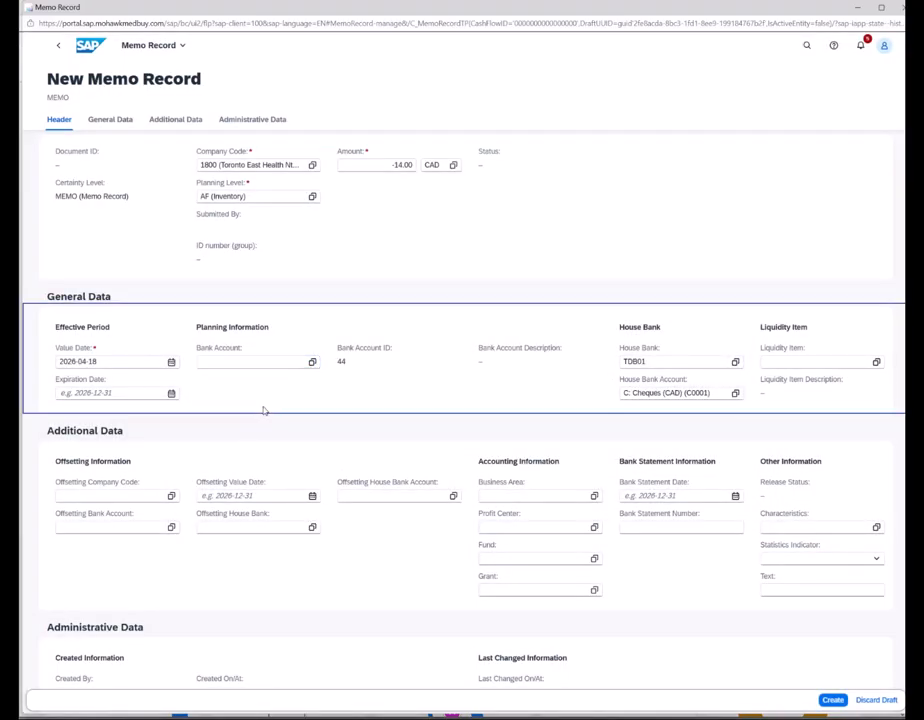
left_click(312, 362)
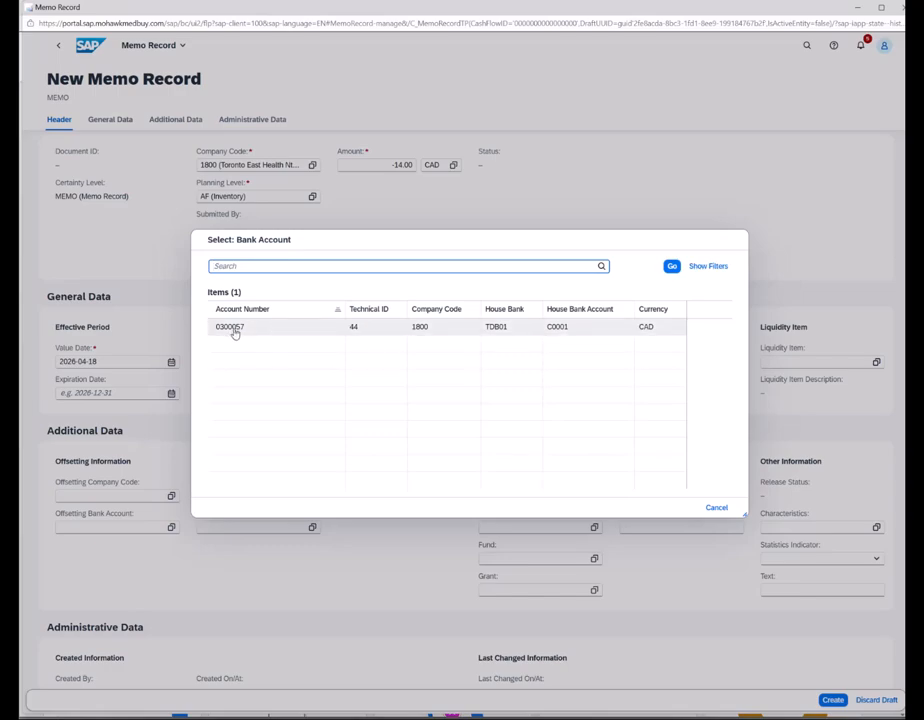
left_click(233, 329)
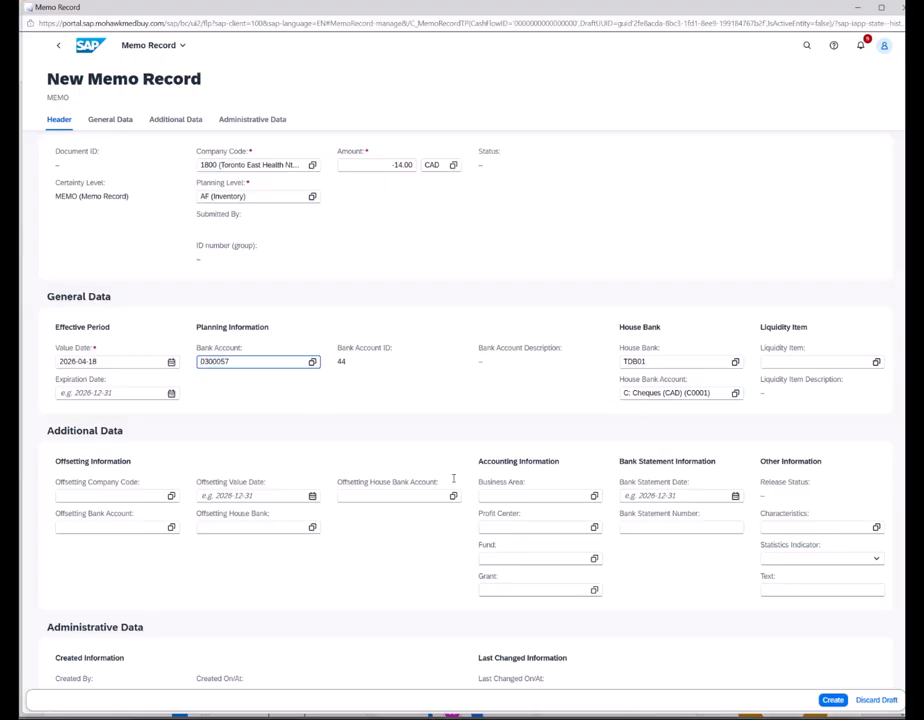
left_click(832, 700)
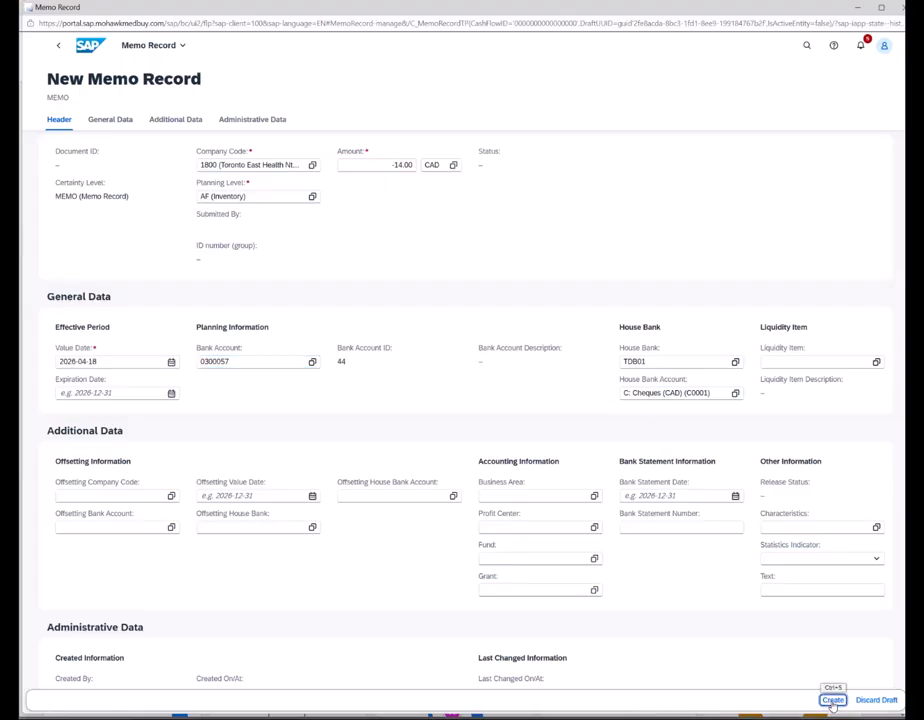
- Pick value date 20 April 2026 and expiration 21 April 2026, then create memo record 88
left_click(171, 362)
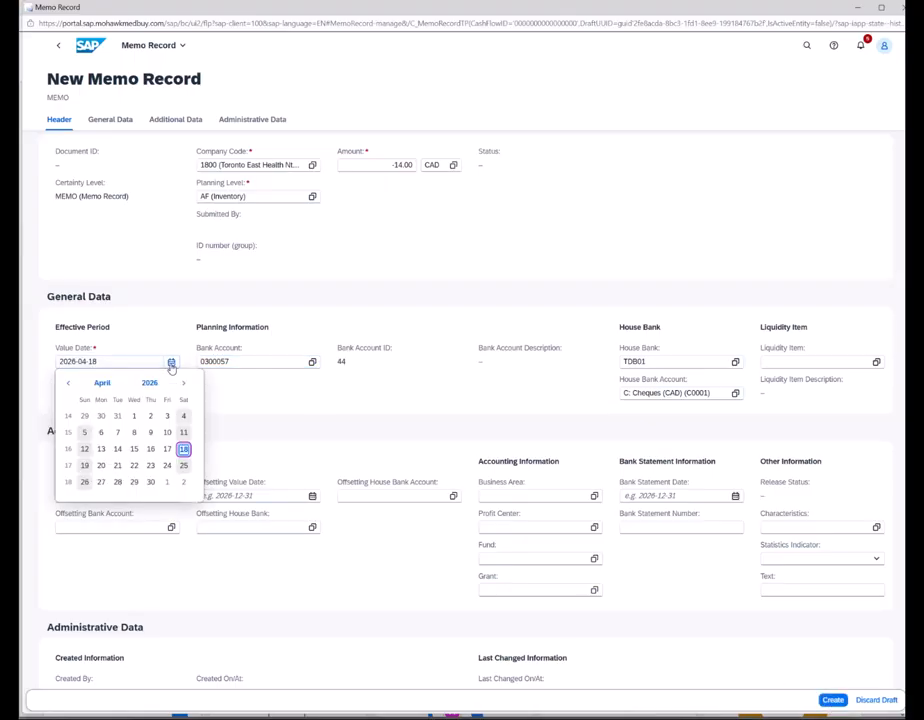
left_click(101, 466)
left_click(171, 393)
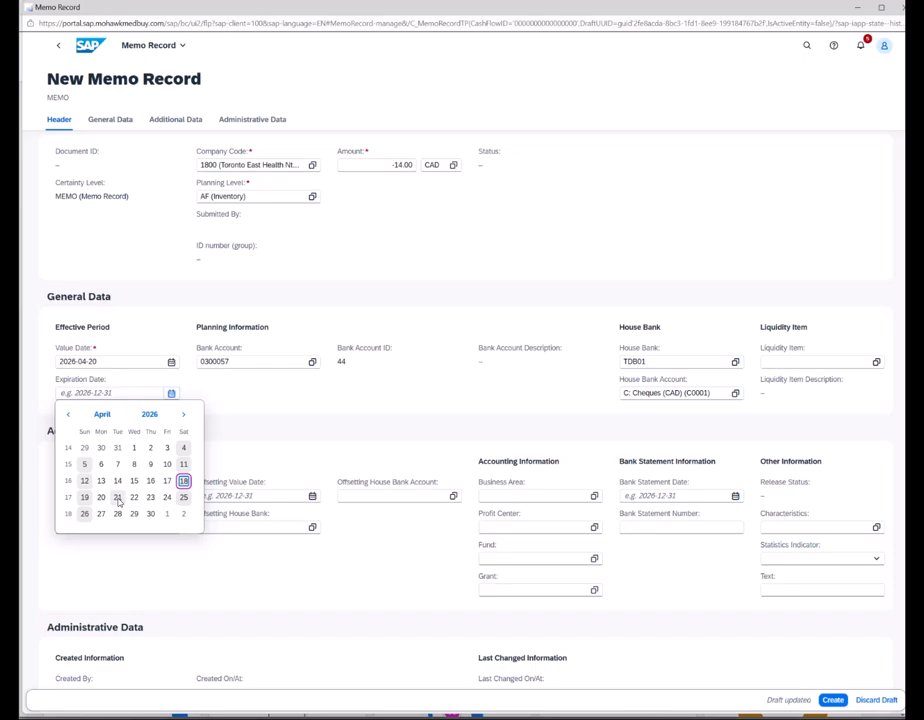
left_click(118, 497)
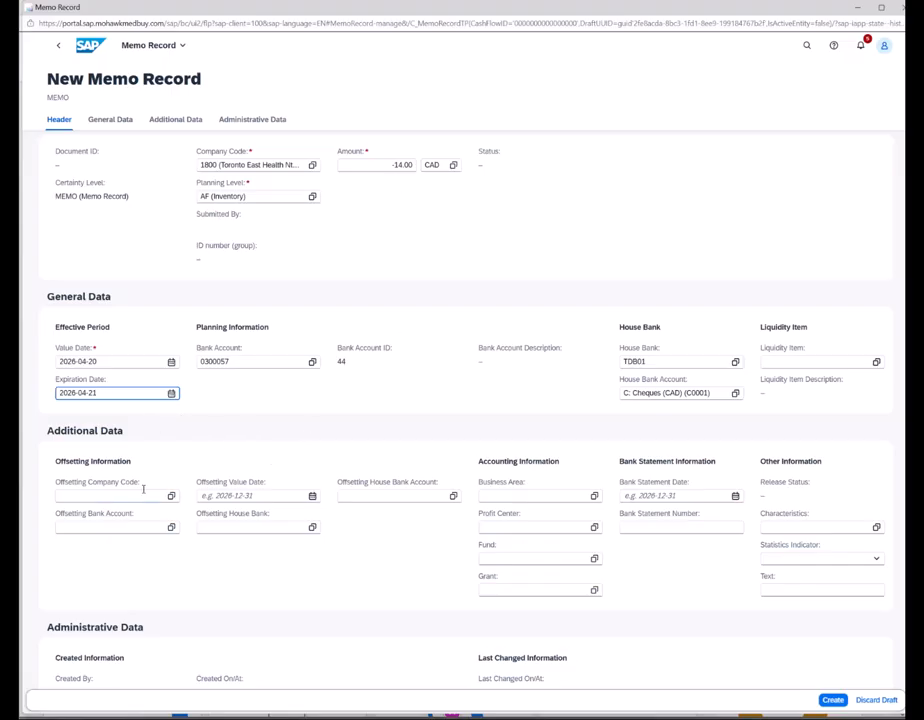
left_click(832, 700)
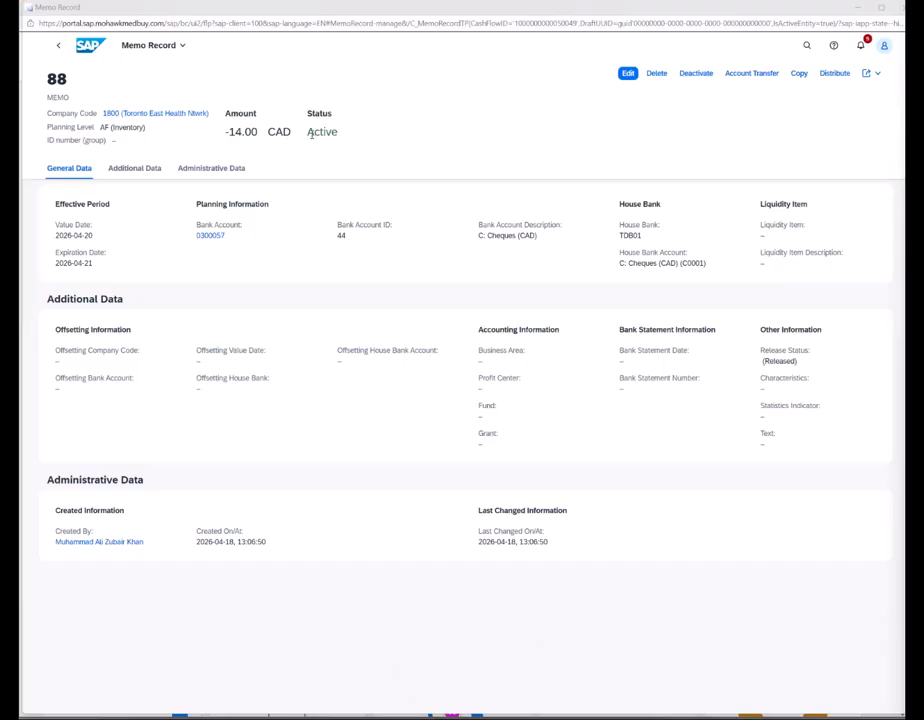
- Return to the Manage Memo Records list and bring up the Document ID sort options
left_click(57, 45)
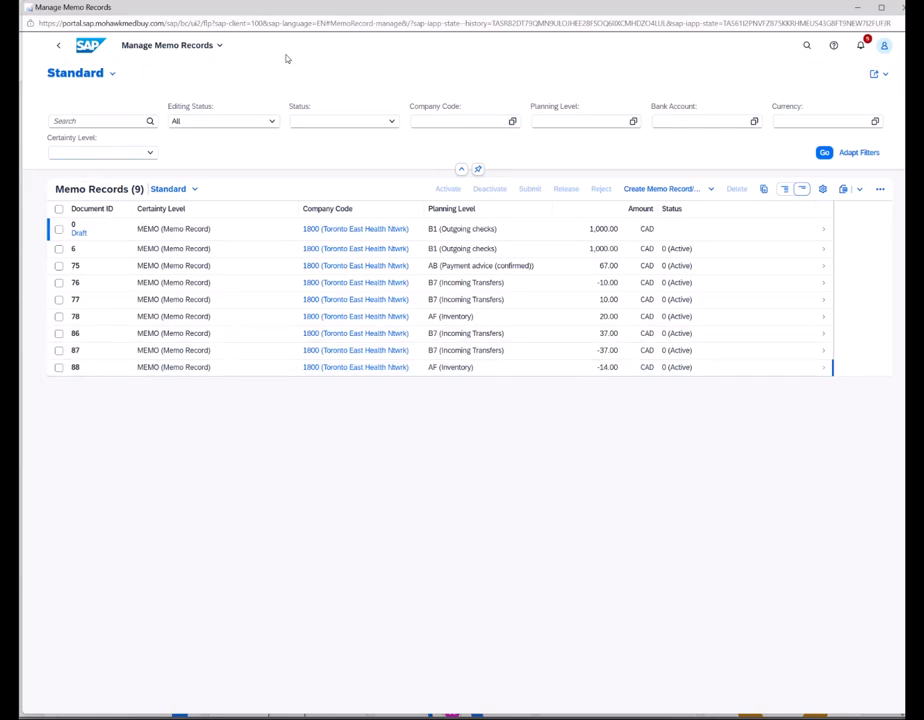
left_click(93, 210)
- Sort by Document ID descending, inspect memo records 88 and 78, then go to Home
left_click(206, 247)
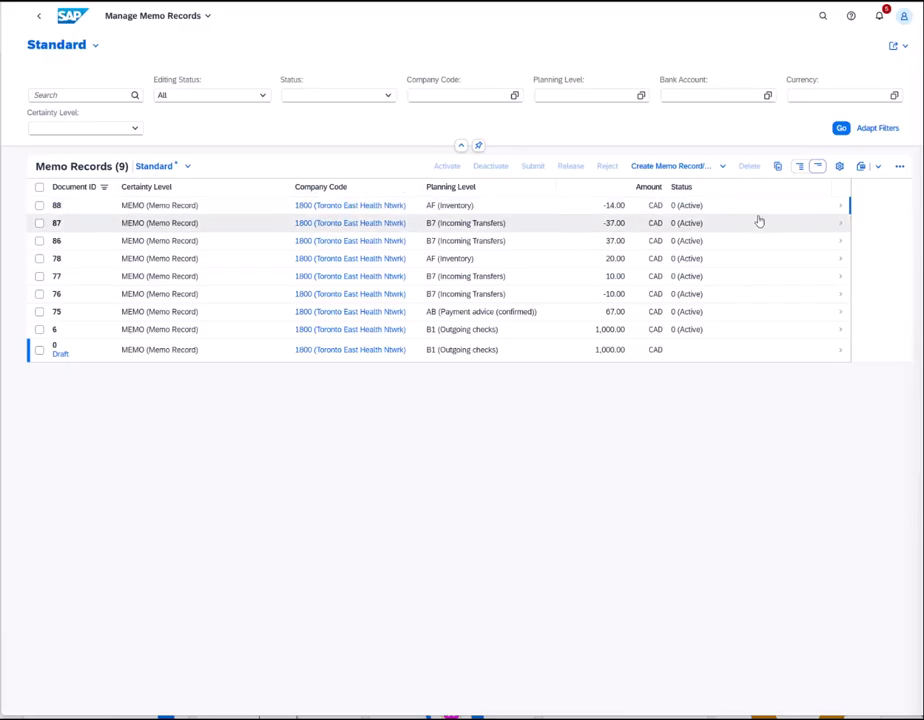
left_click(840, 210)
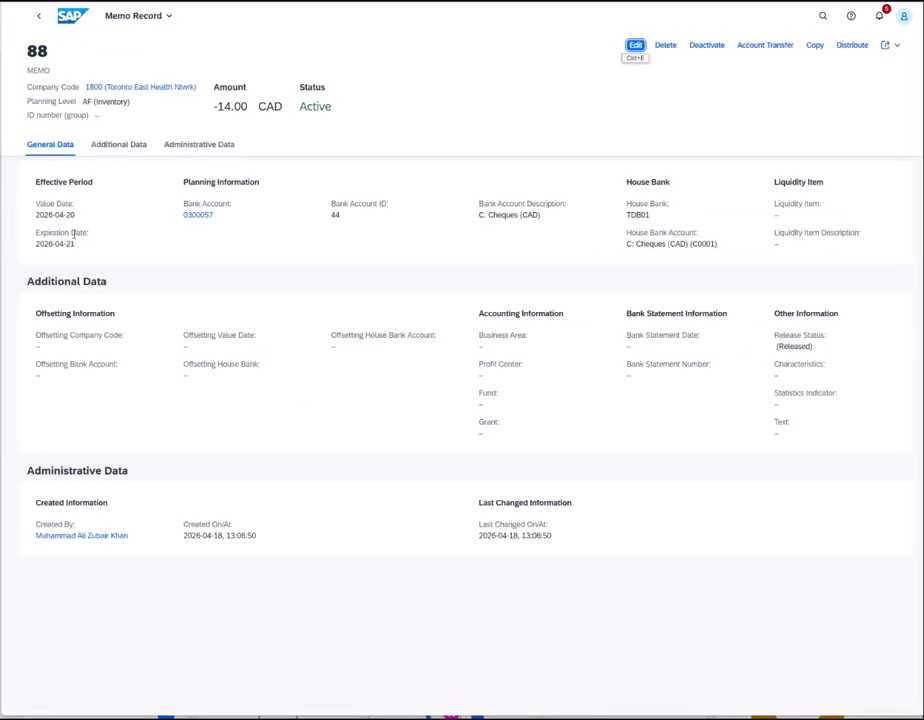
left_click(38, 16)
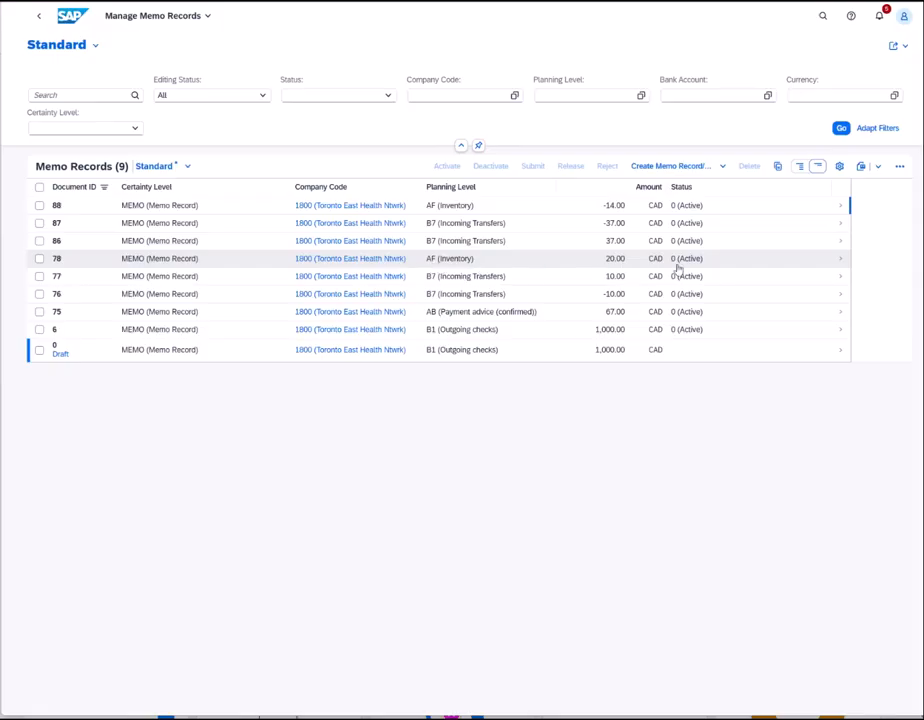
left_click(839, 261)
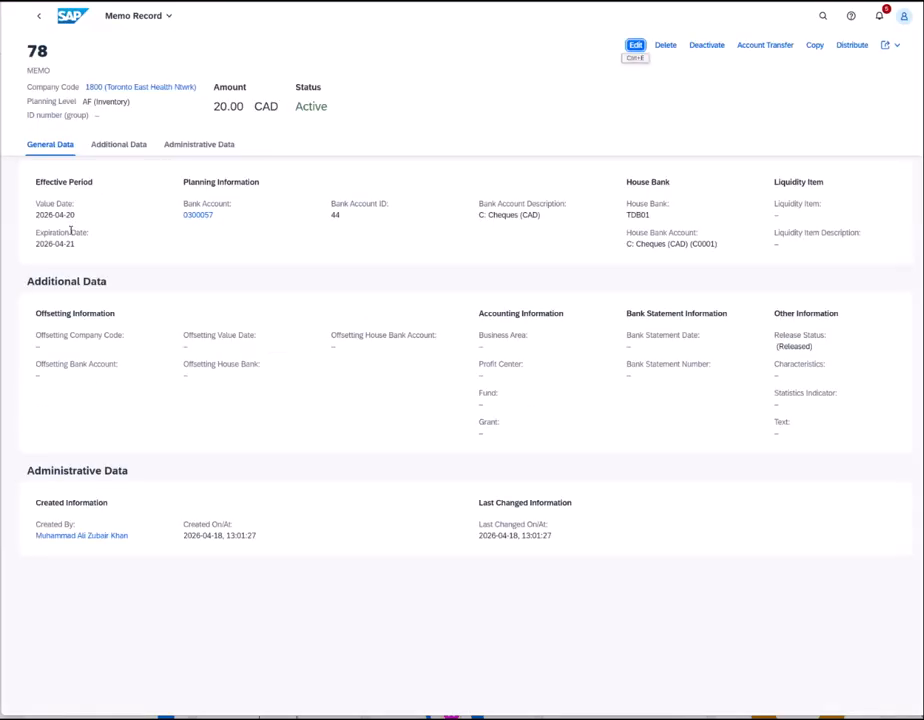
left_click(38, 23)
left_click(38, 21)
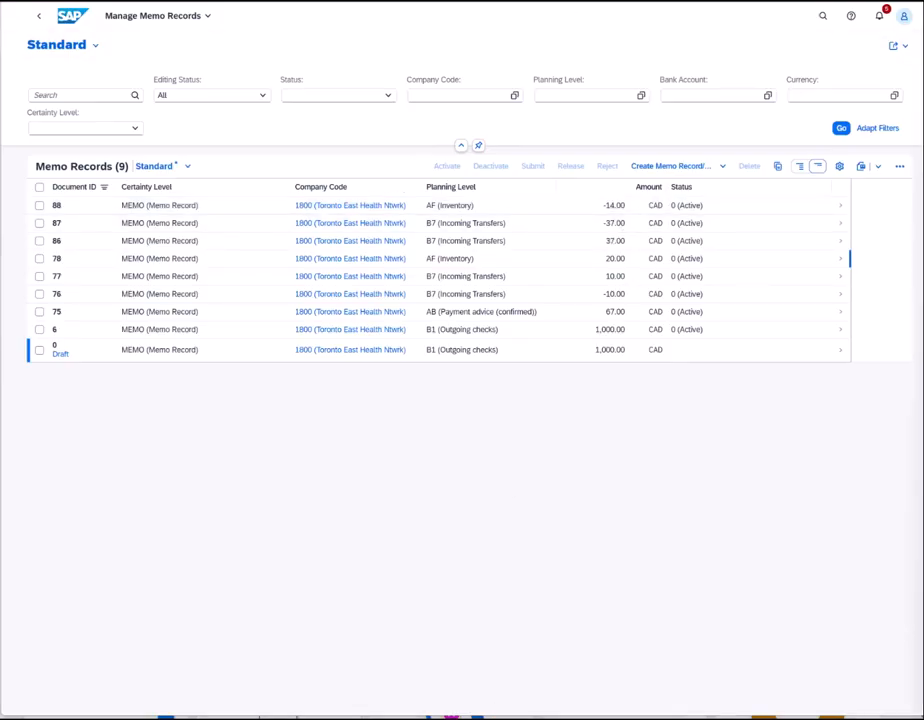
left_click(72, 15)
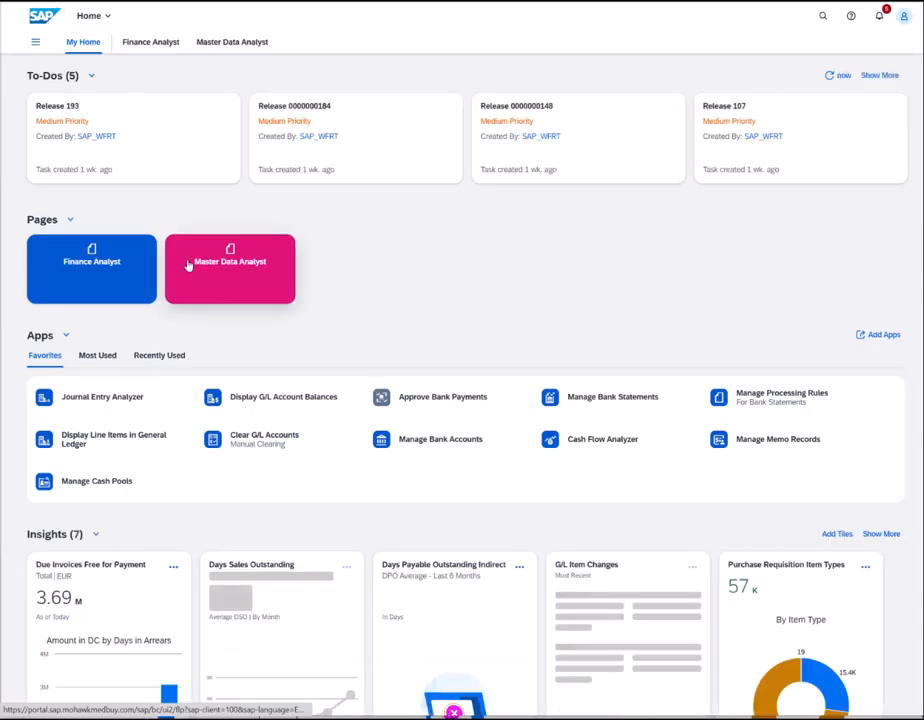
- Launch Cash Flow Analyzer from the Recently Used apps on Home
left_click(158, 358)
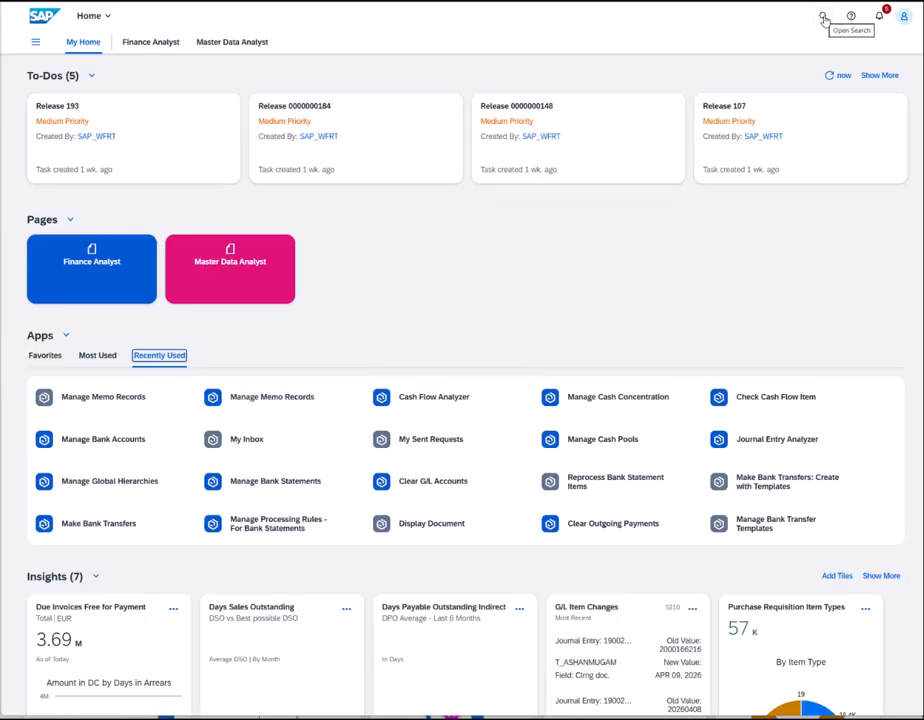
left_click(437, 403)
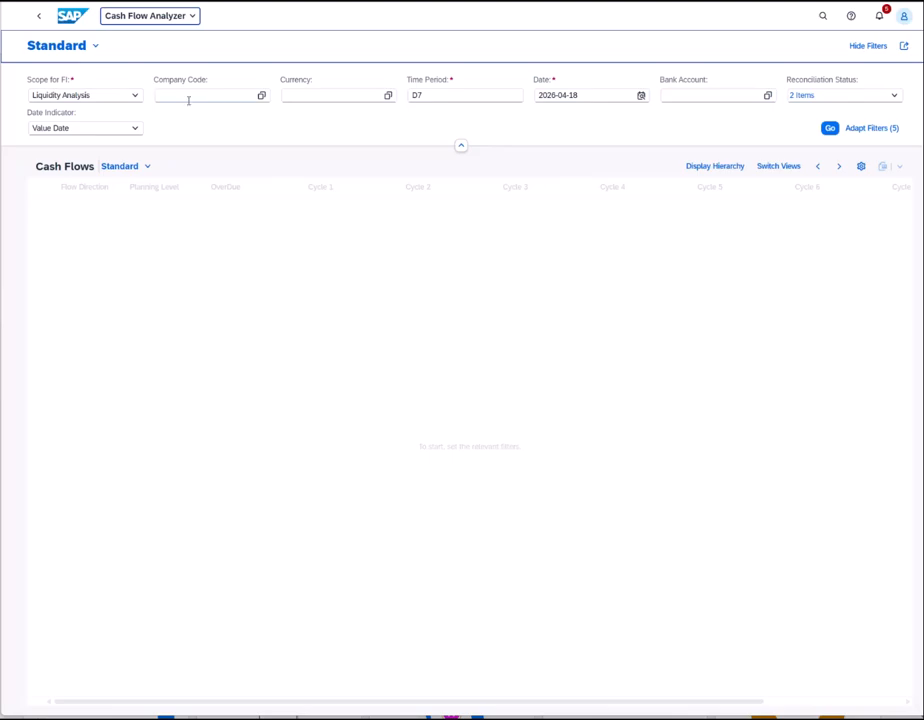
- Filter cash flows for company code 1800 with the Cash Position scope
left_click(192, 97)
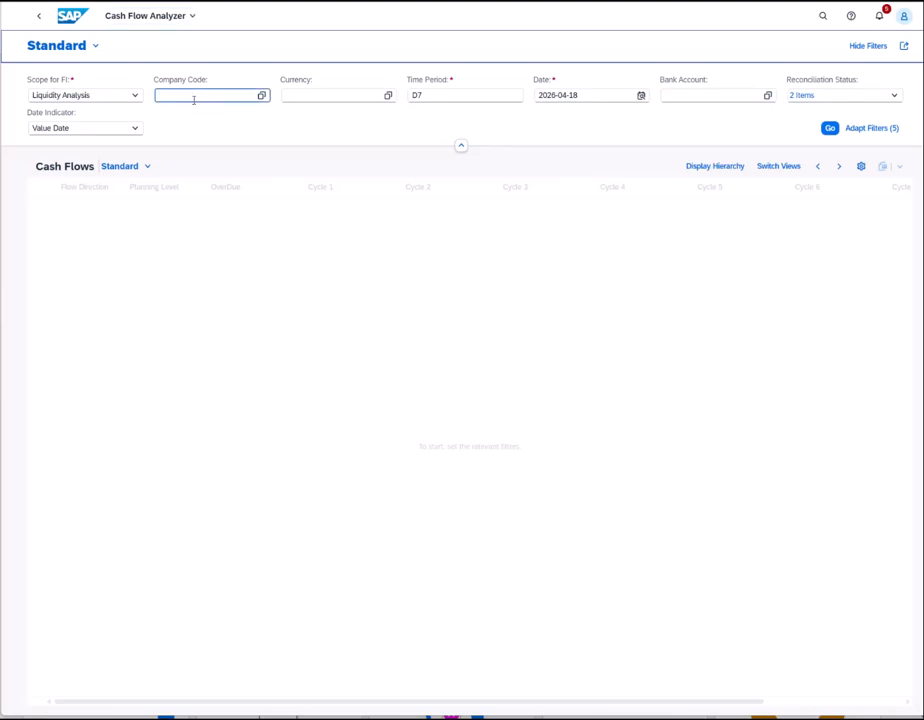
key("Return")
left_click(134, 100)
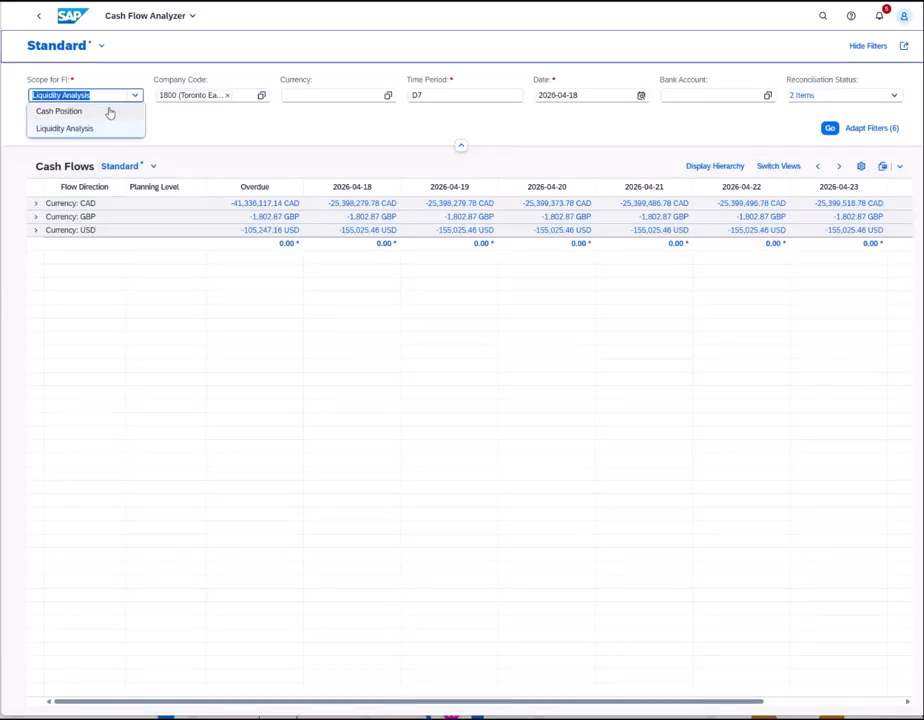
left_click(109, 111)
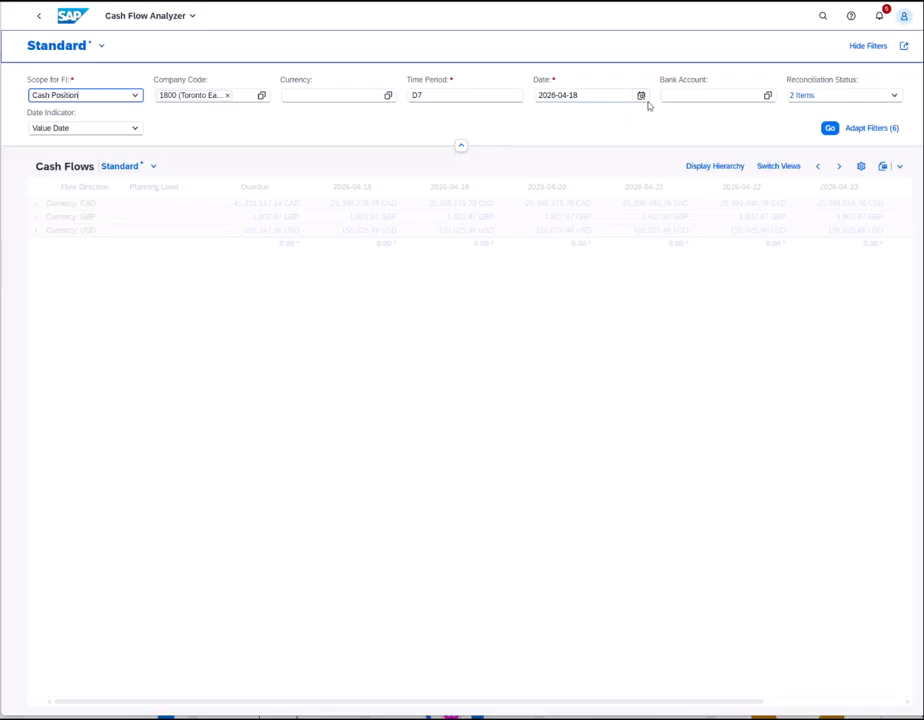
left_click(827, 131)
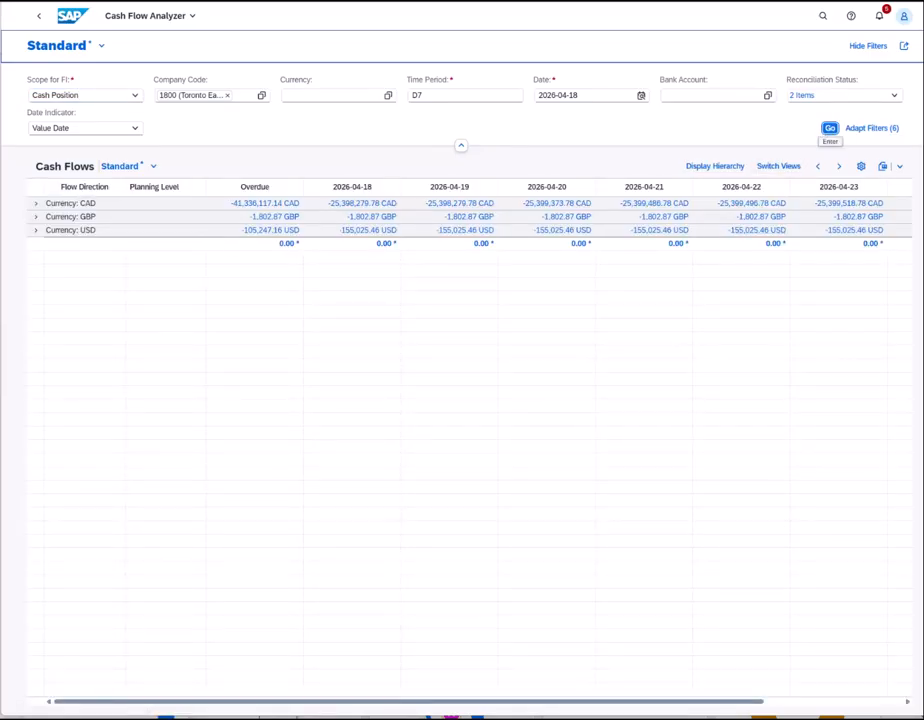
- Expand CAD, company code 1800 and bank account 0300057 down to planning levels
left_click(36, 204)
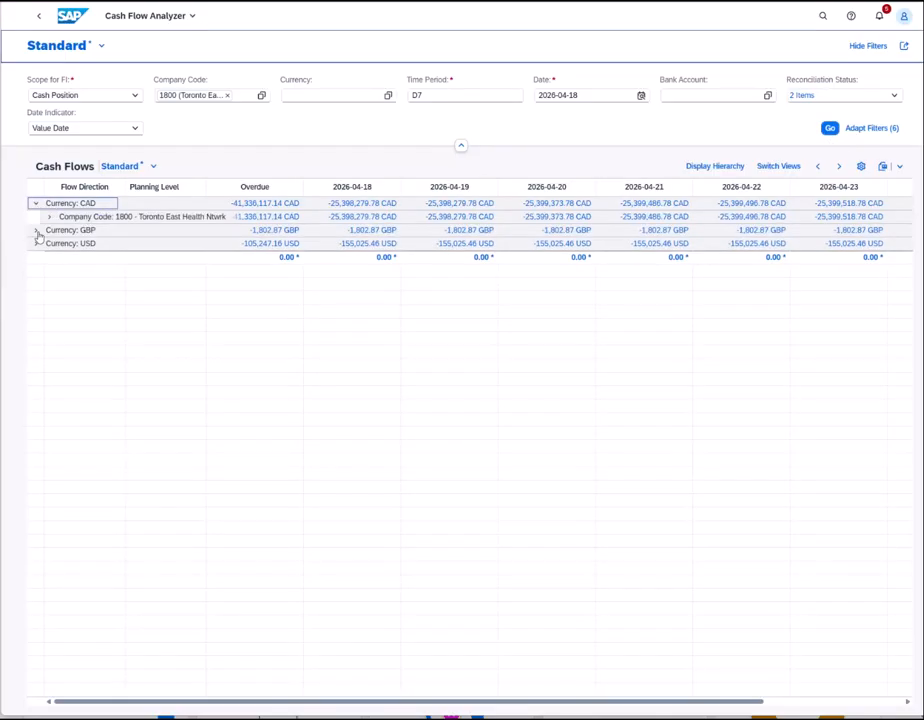
left_click(49, 217)
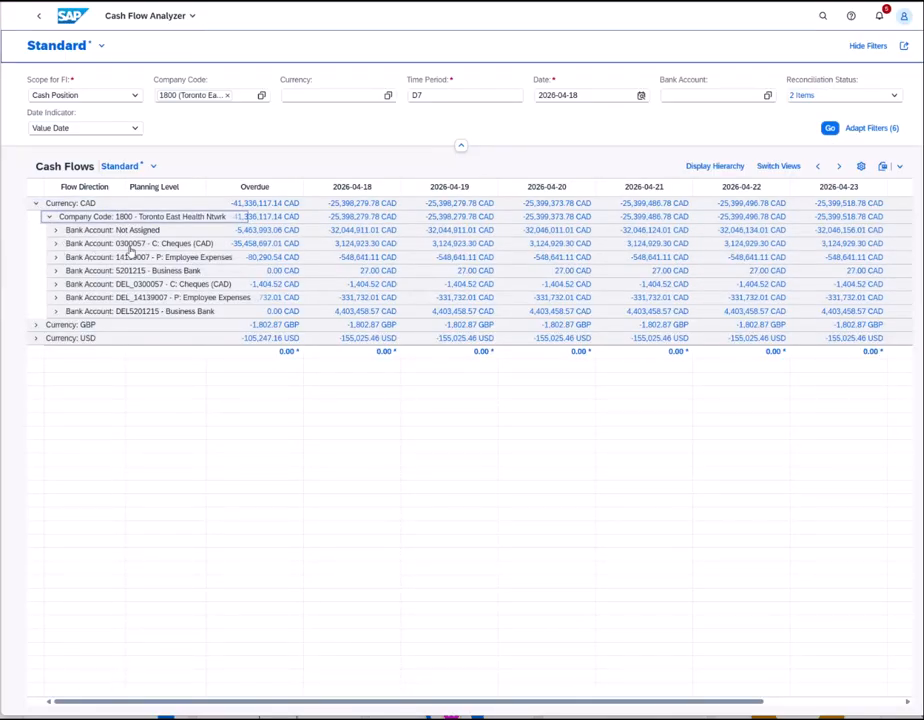
left_click(55, 243)
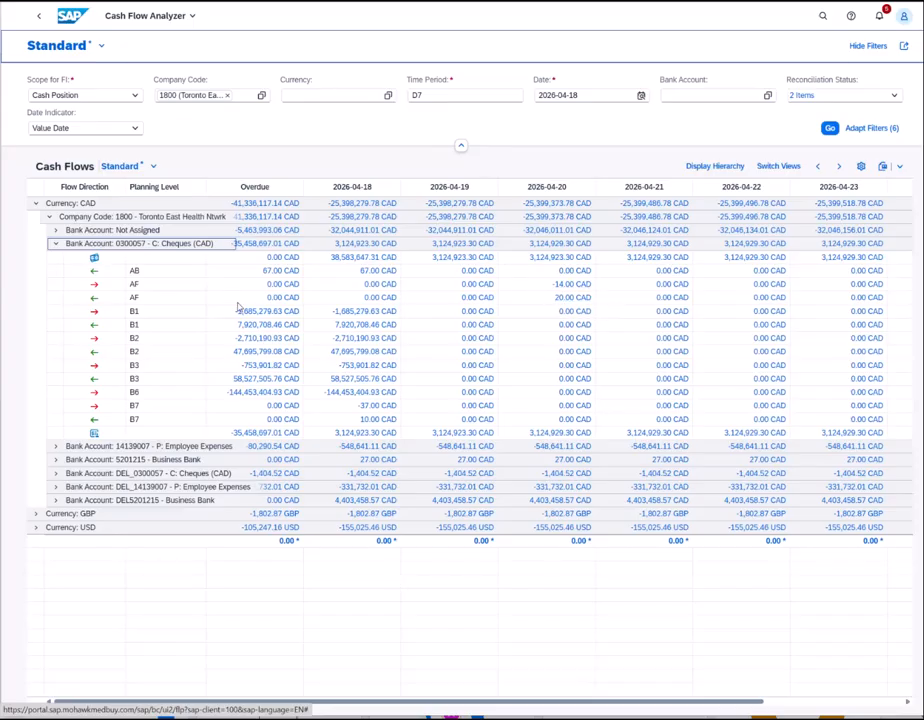
left_click(567, 286)
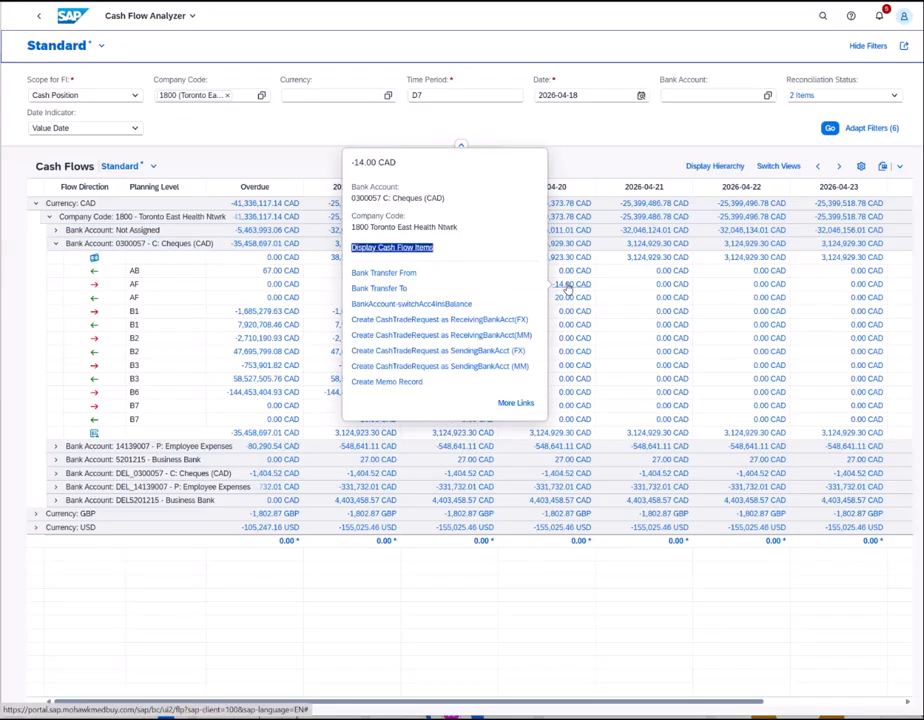
left_click(406, 249)
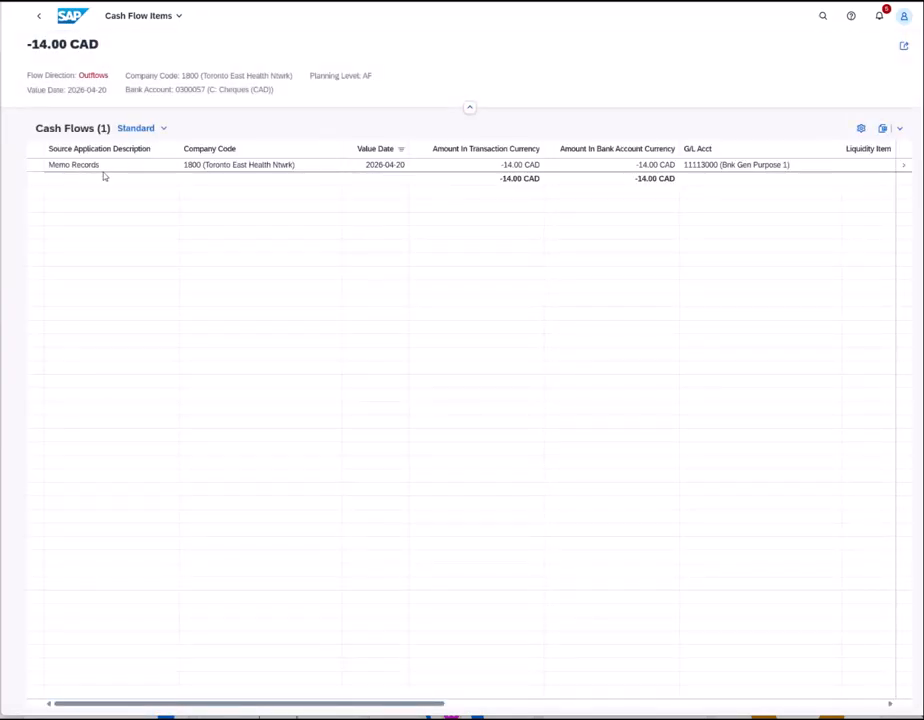
left_click(39, 17)
left_click(566, 298)
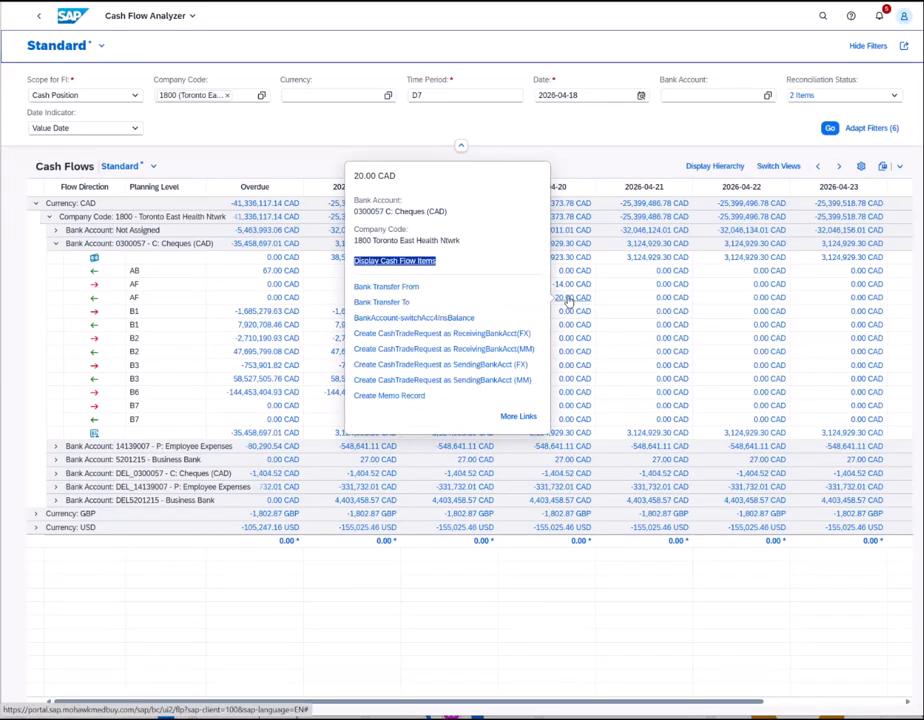
left_click(380, 260)
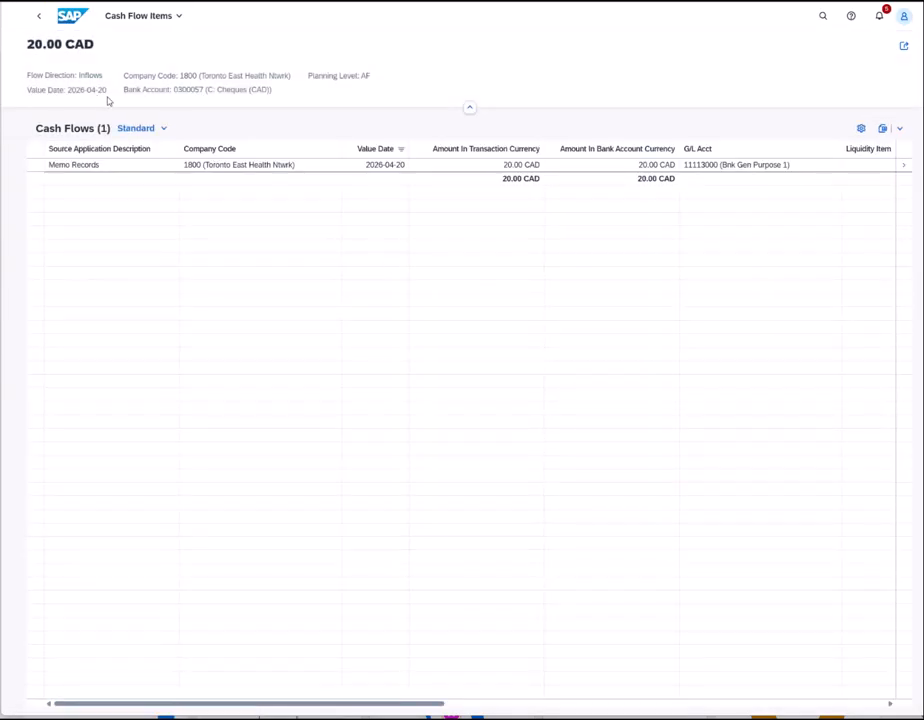
left_click(38, 18)
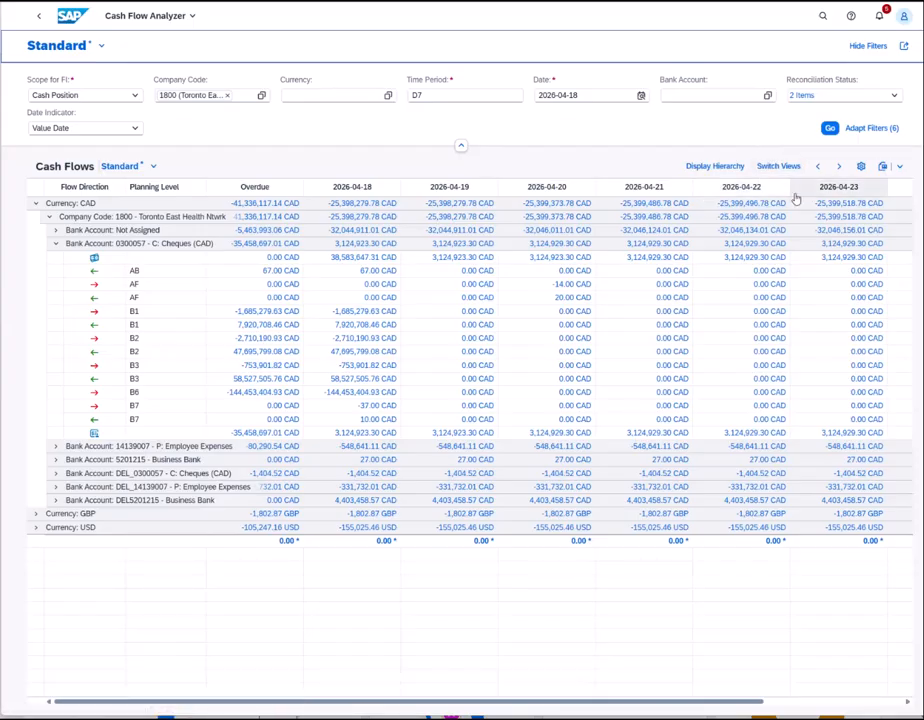
- Show the Delta View and expand CAD, company 1800 and bank account 0300057
left_click(778, 167)
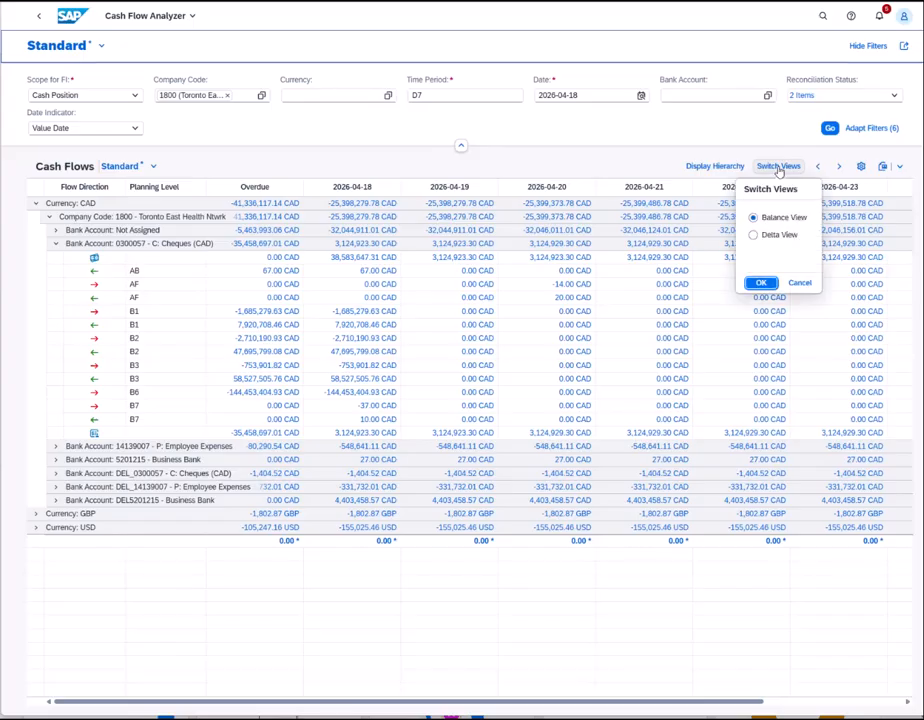
left_click(754, 236)
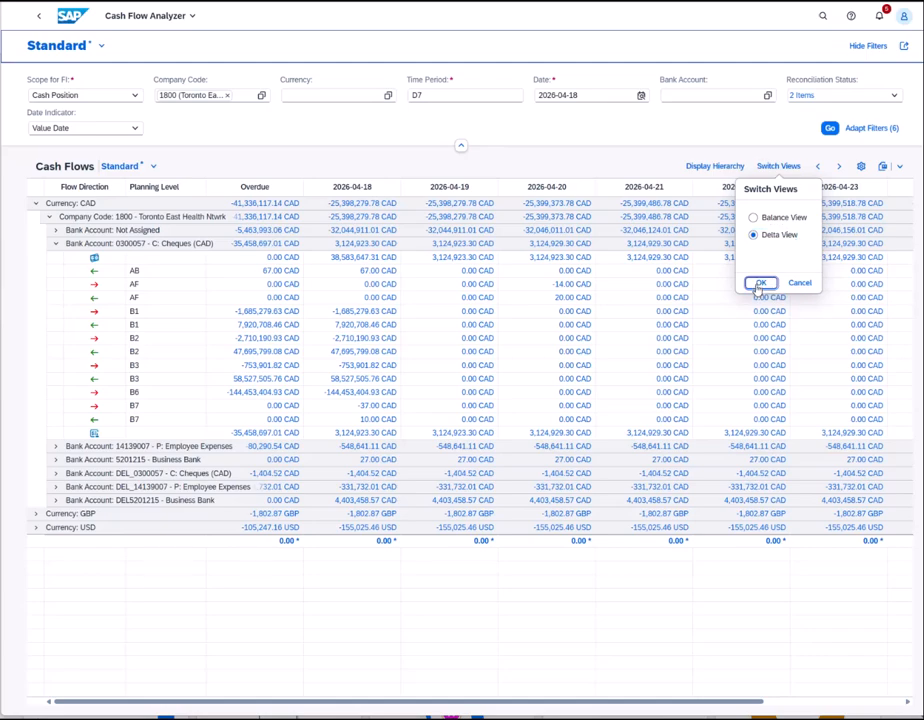
left_click(760, 284)
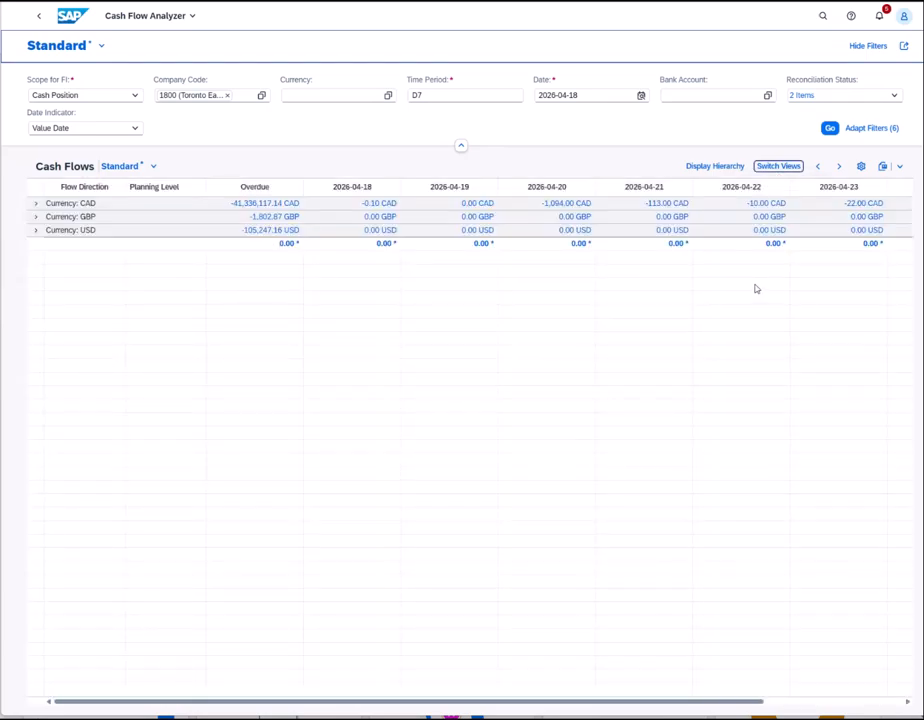
left_click(36, 207)
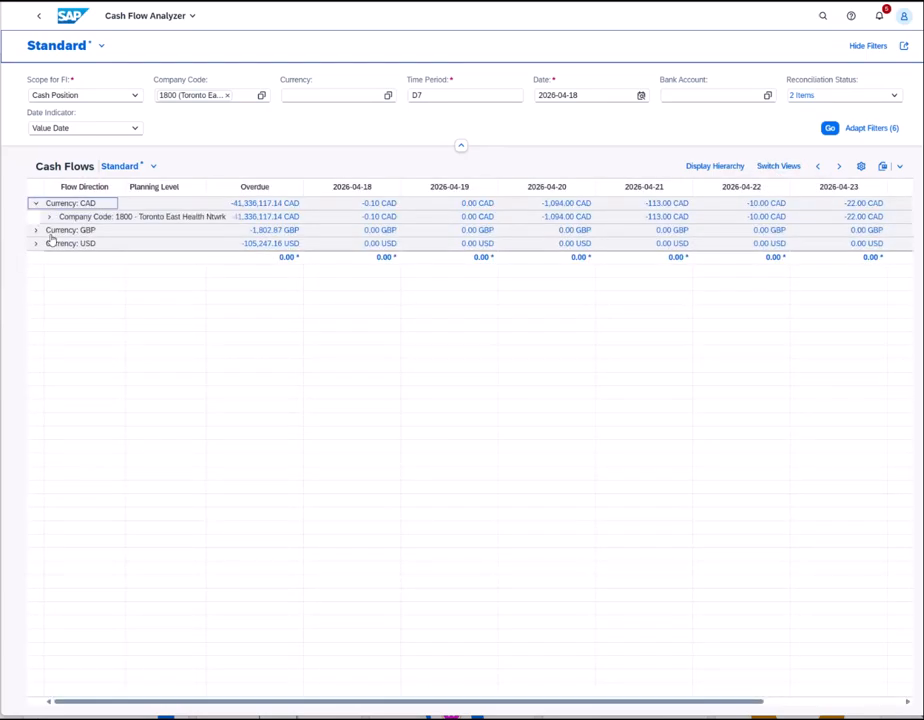
left_click(53, 218)
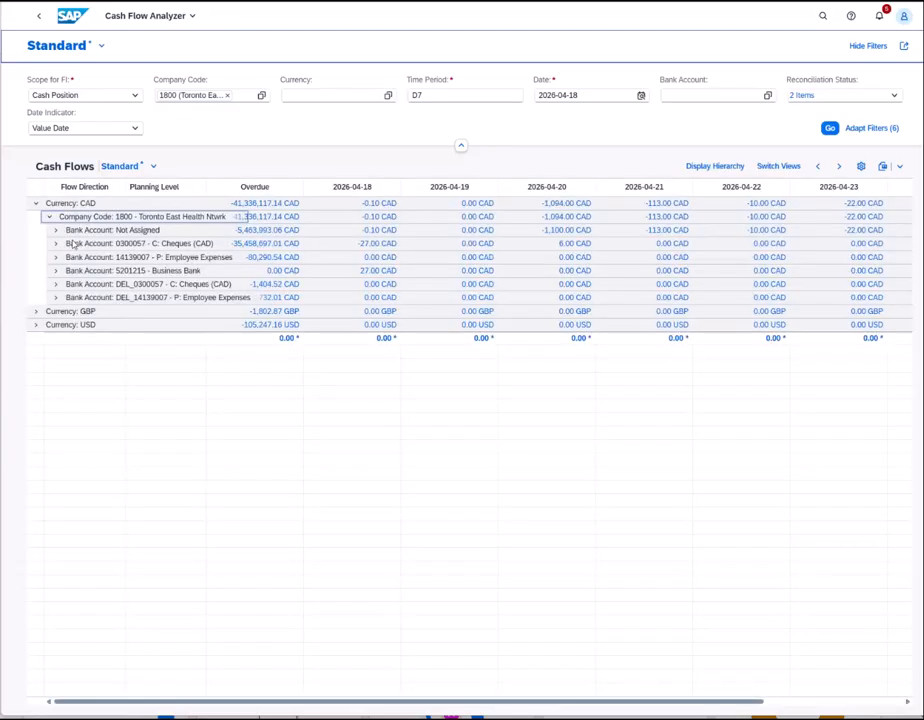
left_click(56, 244)
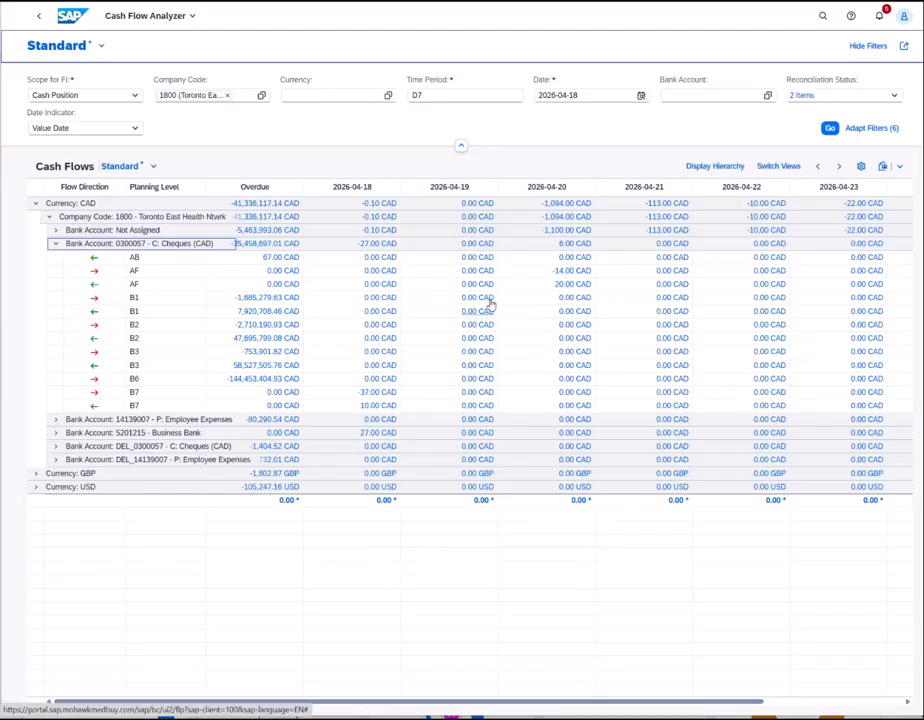
- Switch the Cash Flows table to the Balance View
left_click(772, 167)
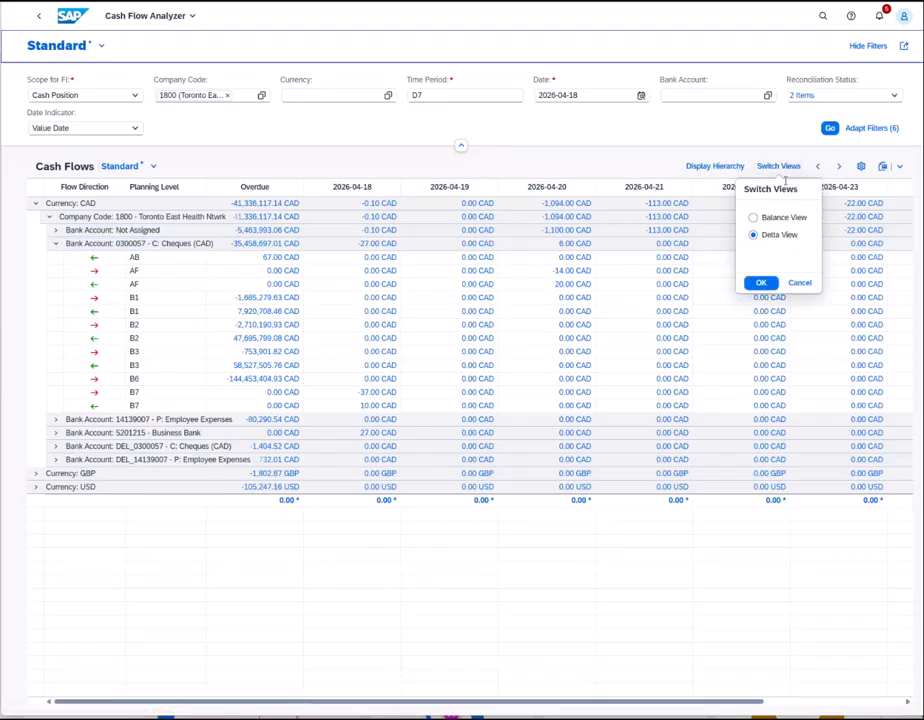
left_click(754, 217)
left_click(760, 283)
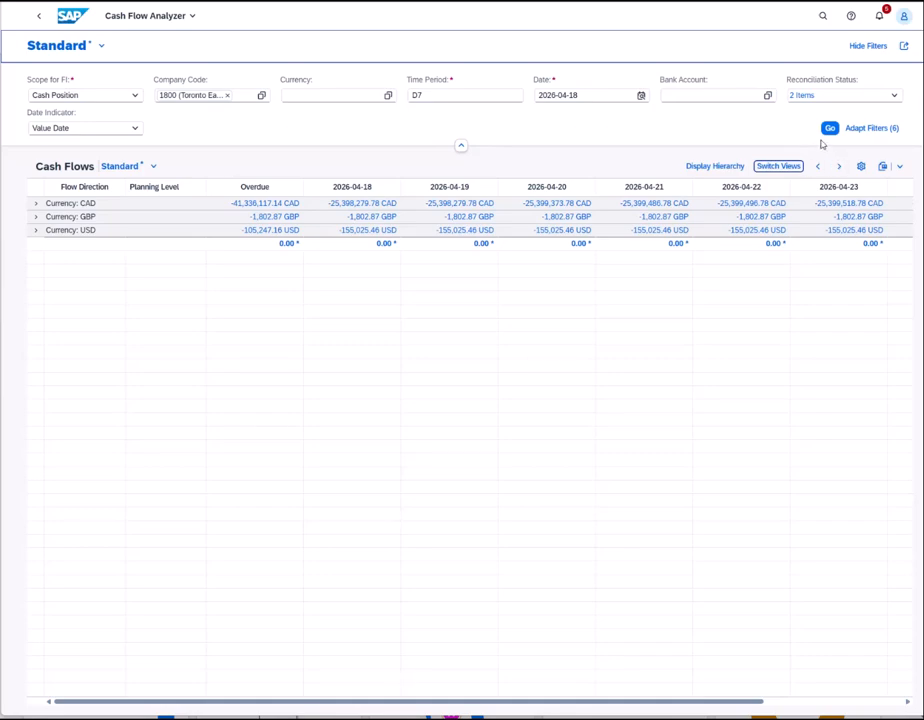
- Add the Certainty Level field to the filter bar via Adapt Filters
left_click(870, 129)
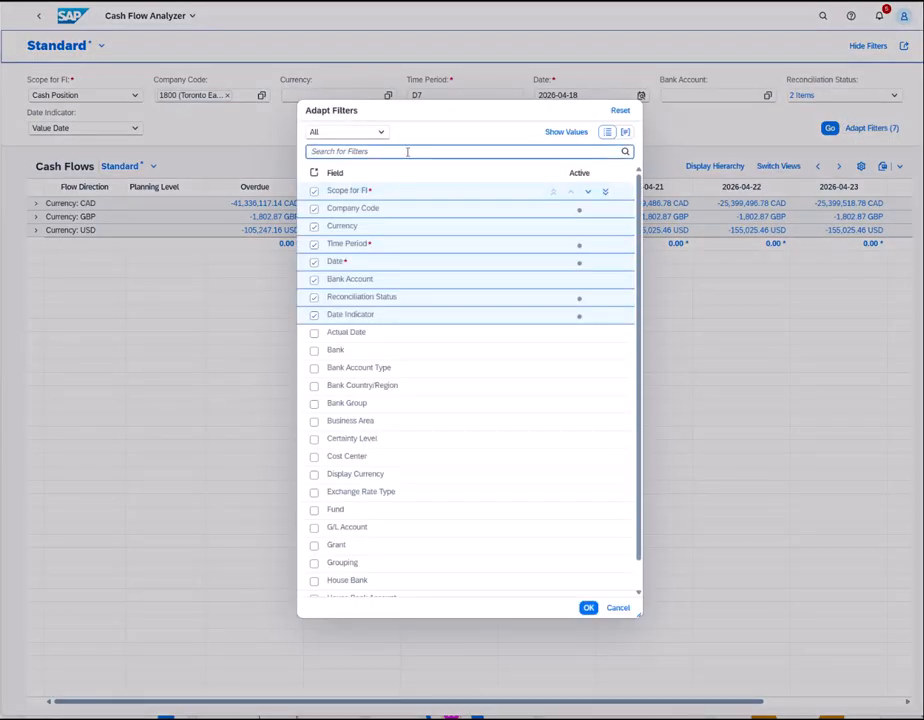
type("CERT")
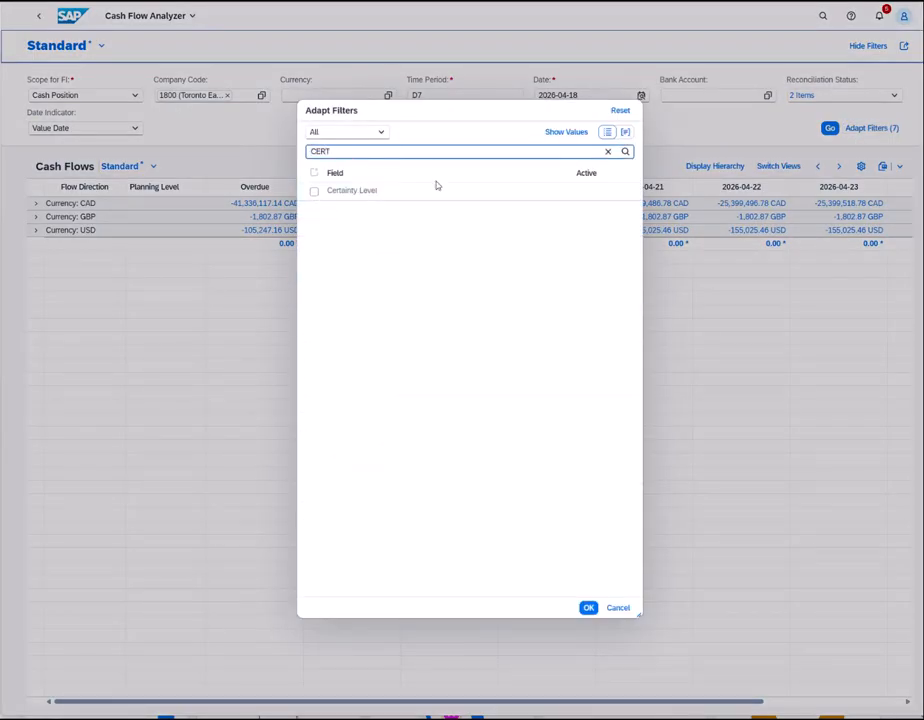
left_click(313, 192)
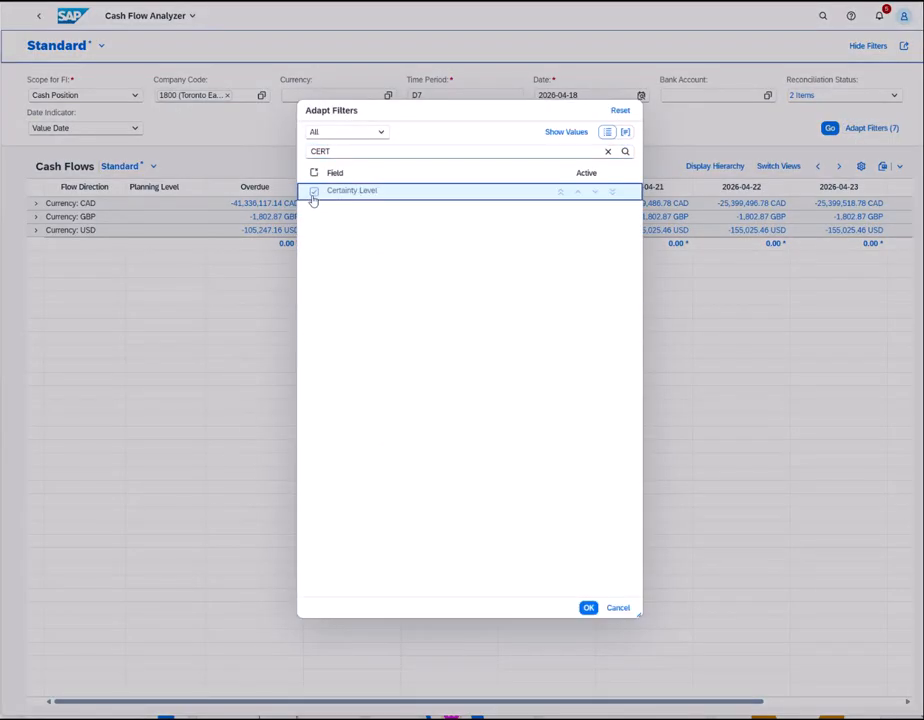
left_click(562, 196)
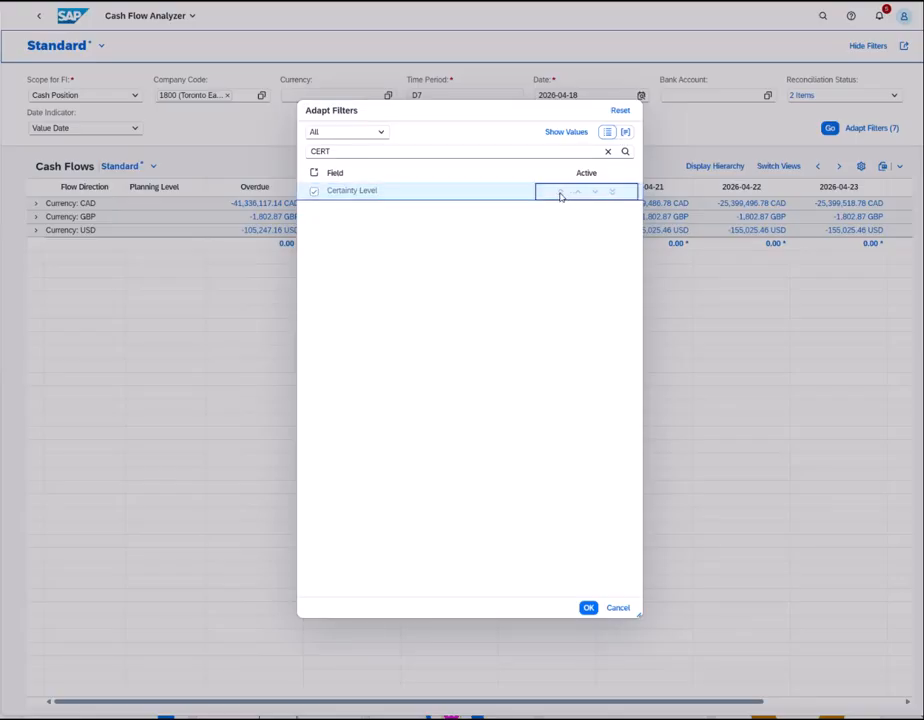
left_click(588, 607)
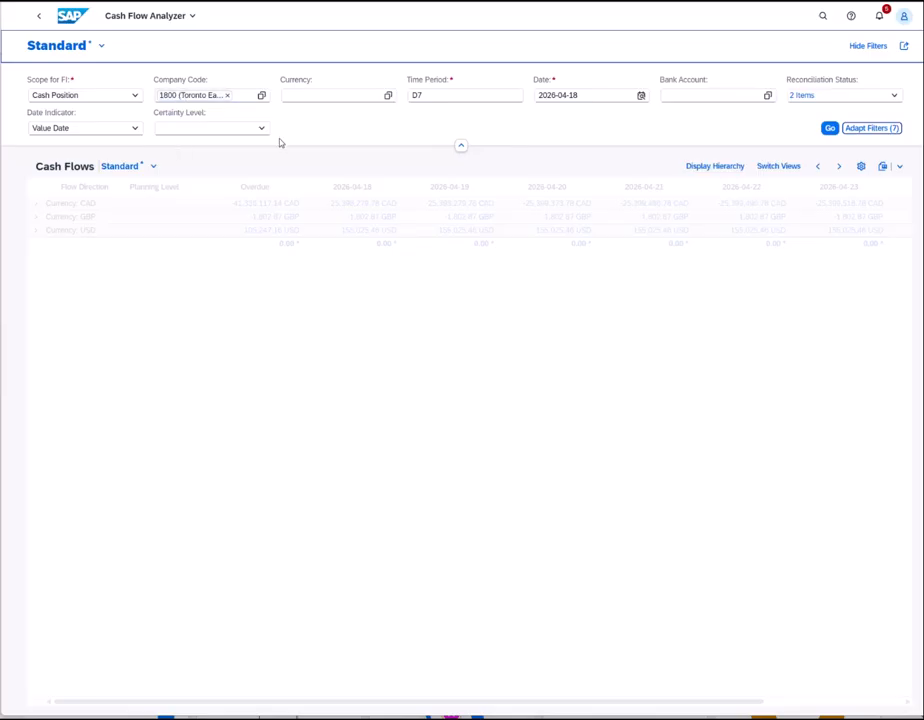
- Restrict Certainty Level to MEMO (Memo Record) and rerun the analysis
left_click(264, 130)
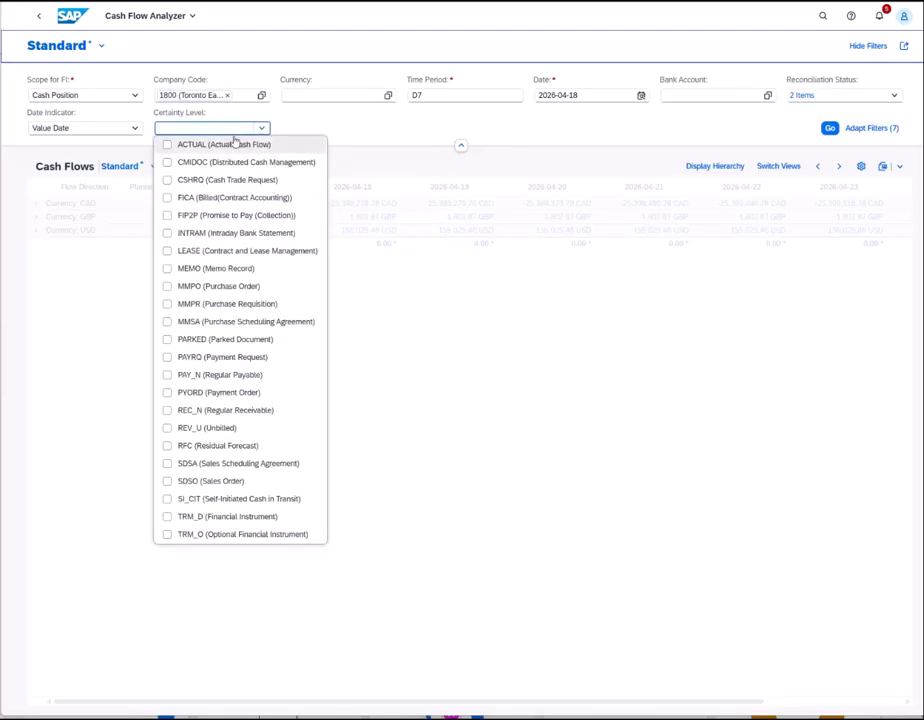
left_click(167, 270)
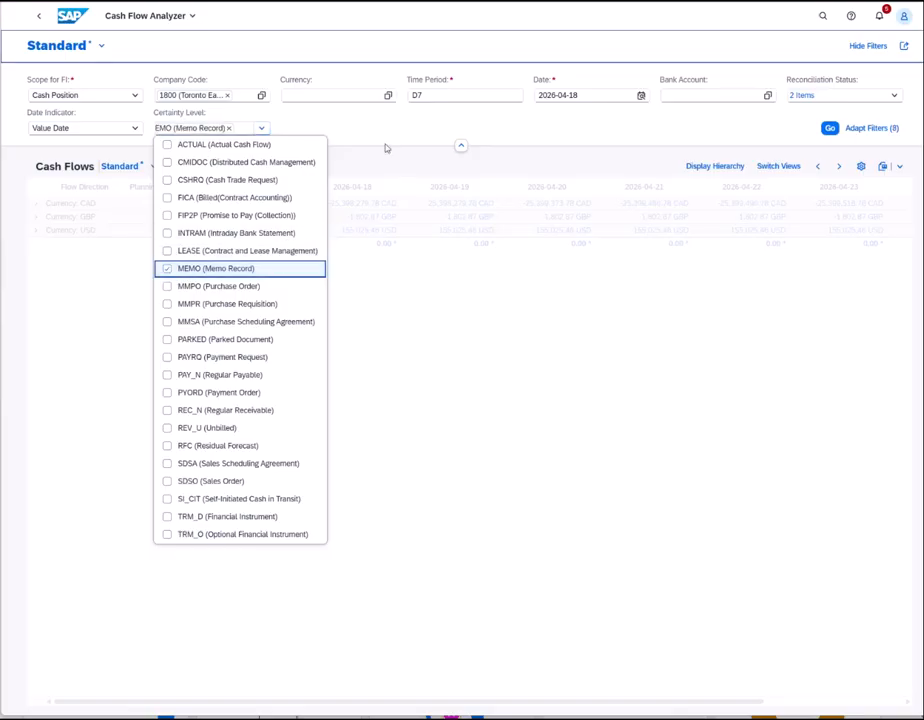
left_click(393, 137)
left_click(829, 130)
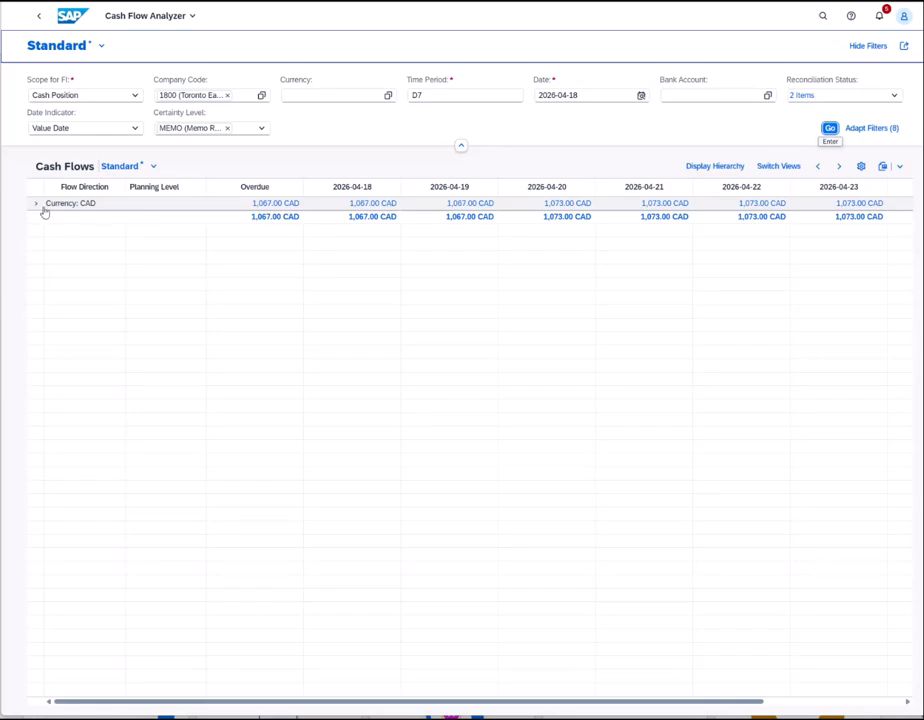
- Expand CAD, company 1800 and account 0300057 to show AF -14.00/20.00 and B1 1,000.00
left_click(35, 205)
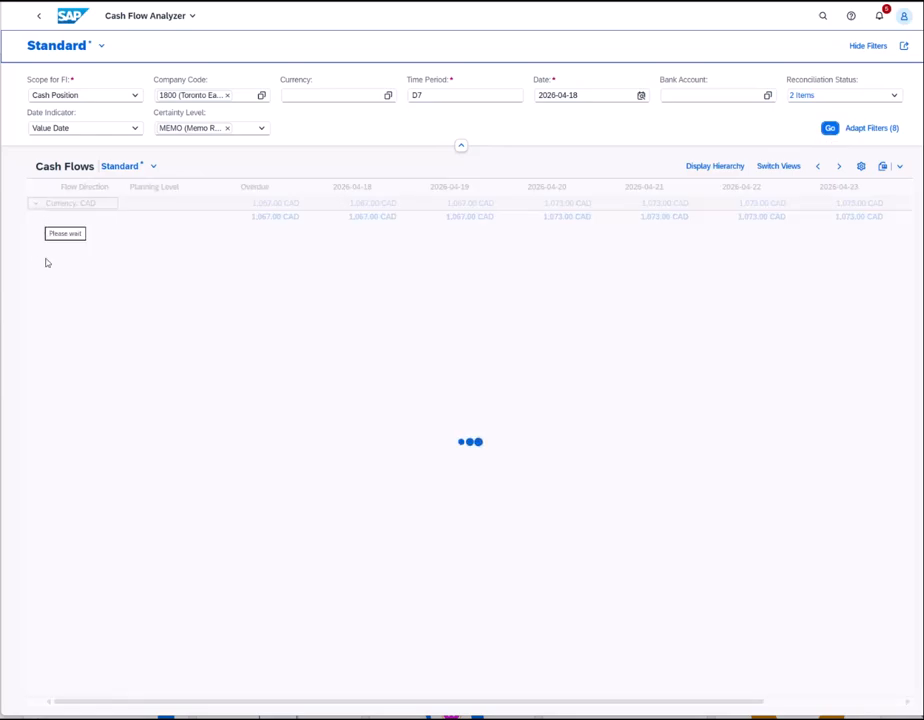
left_click(48, 218)
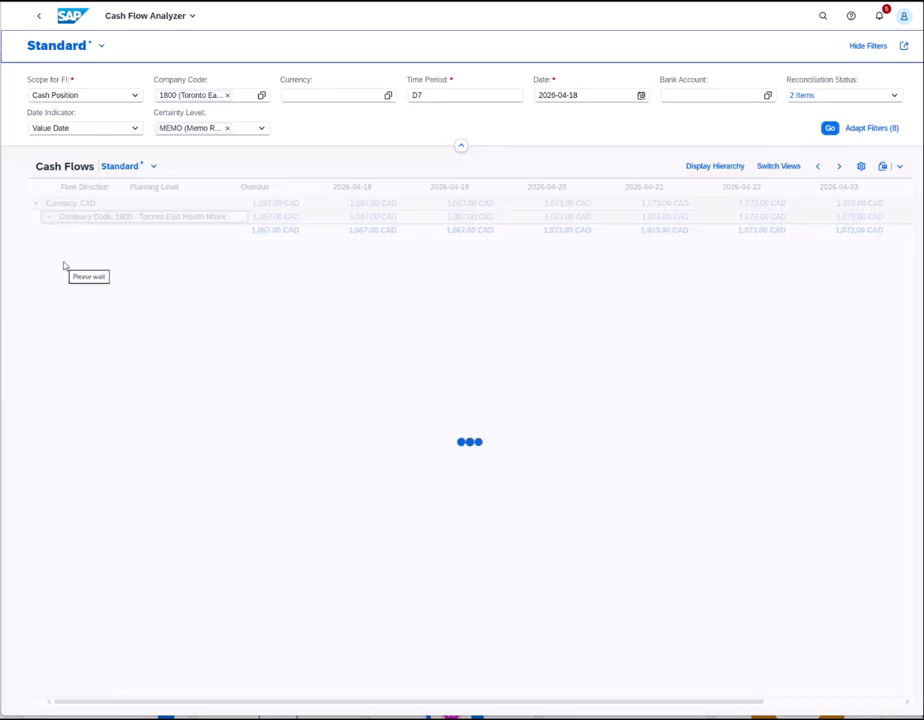
left_click(55, 231)
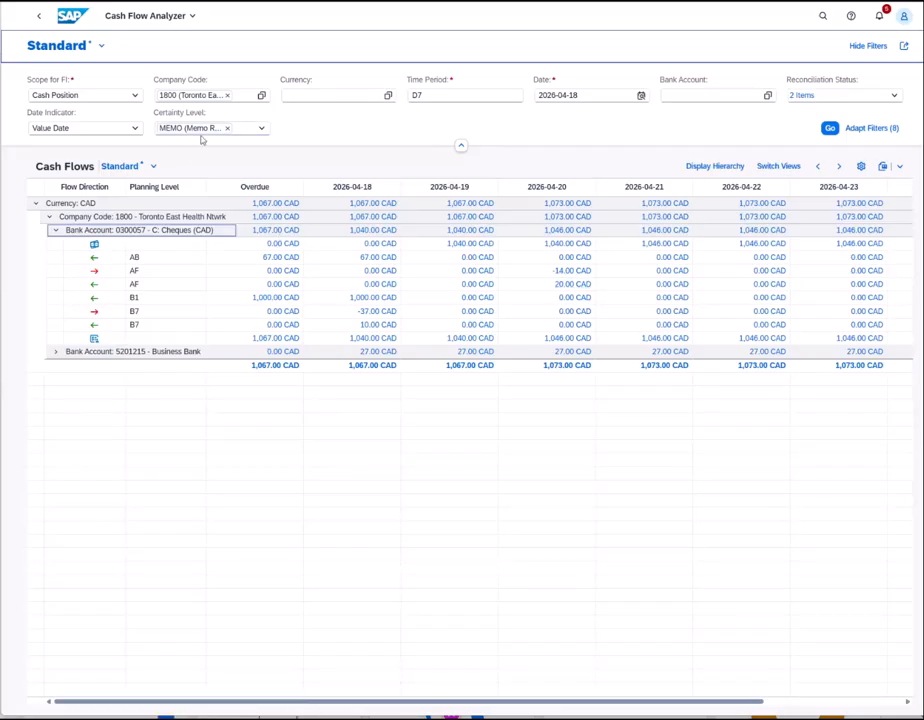
left_click(55, 352)
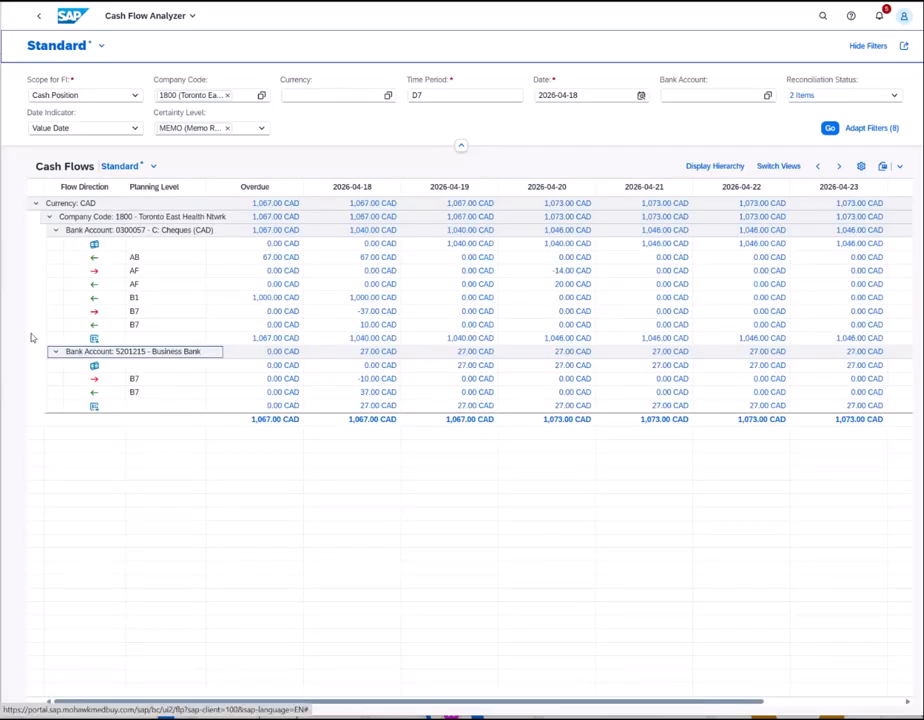
left_click(55, 352)
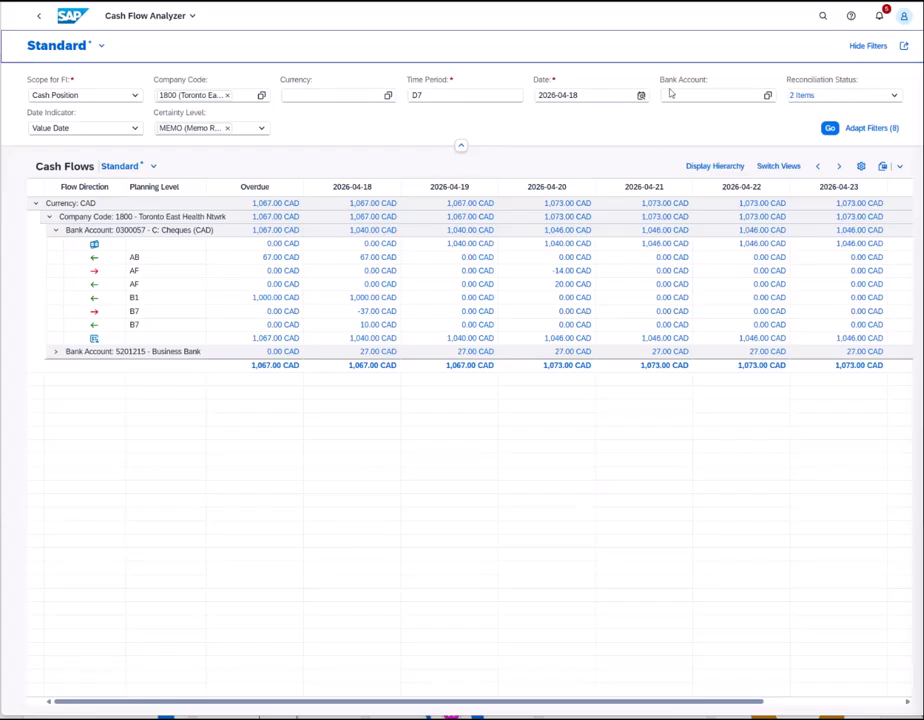
- Launch Import Memo Records 2.0, then download MemoRecord_Template_E.xlsx and open it in Excel
left_click(822, 17)
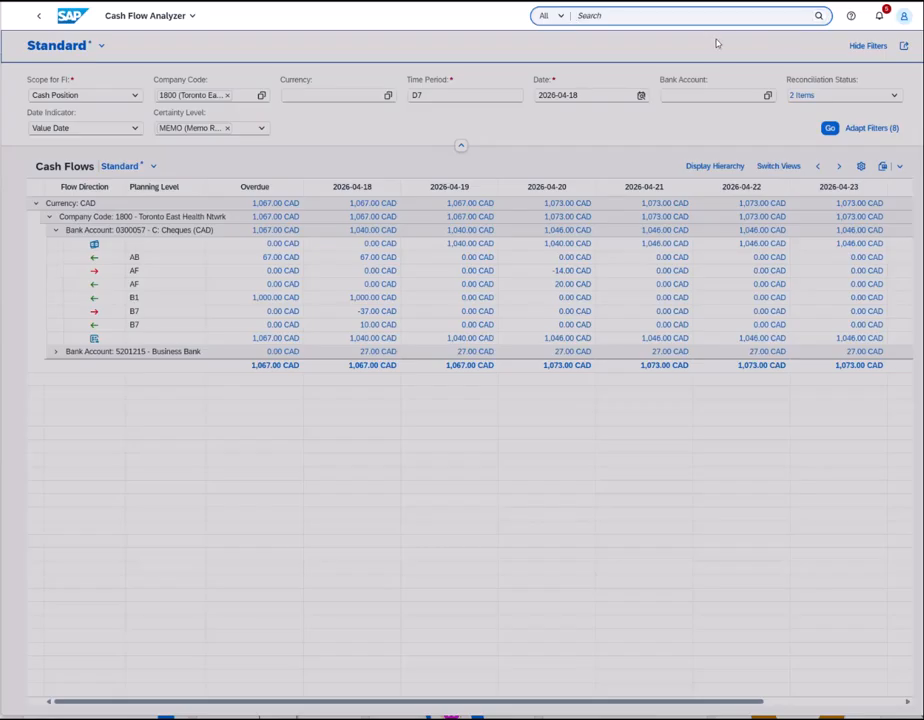
type("IMPORT")
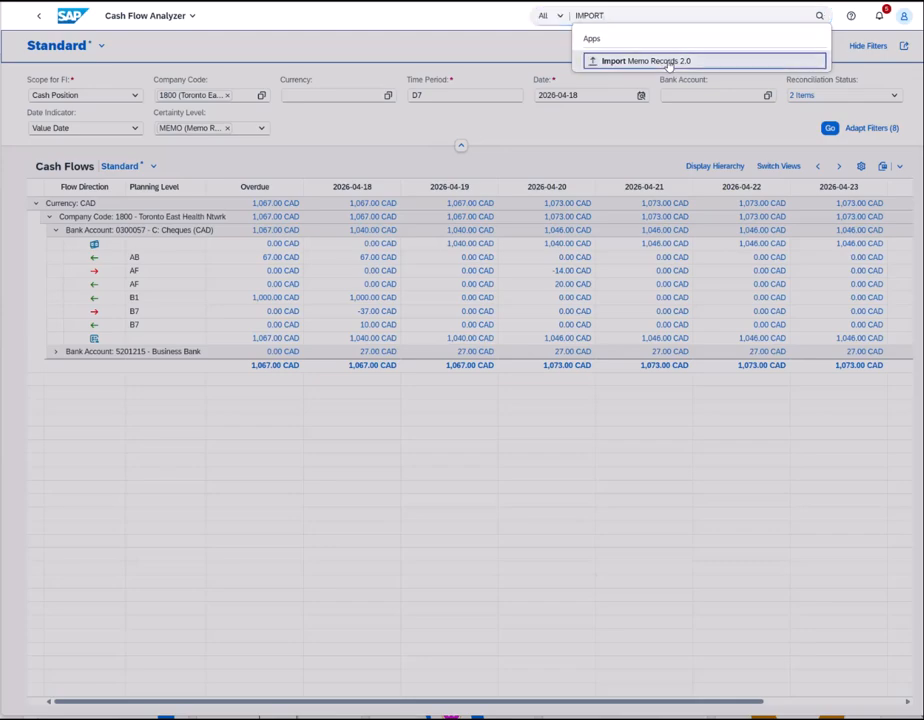
left_click(700, 61)
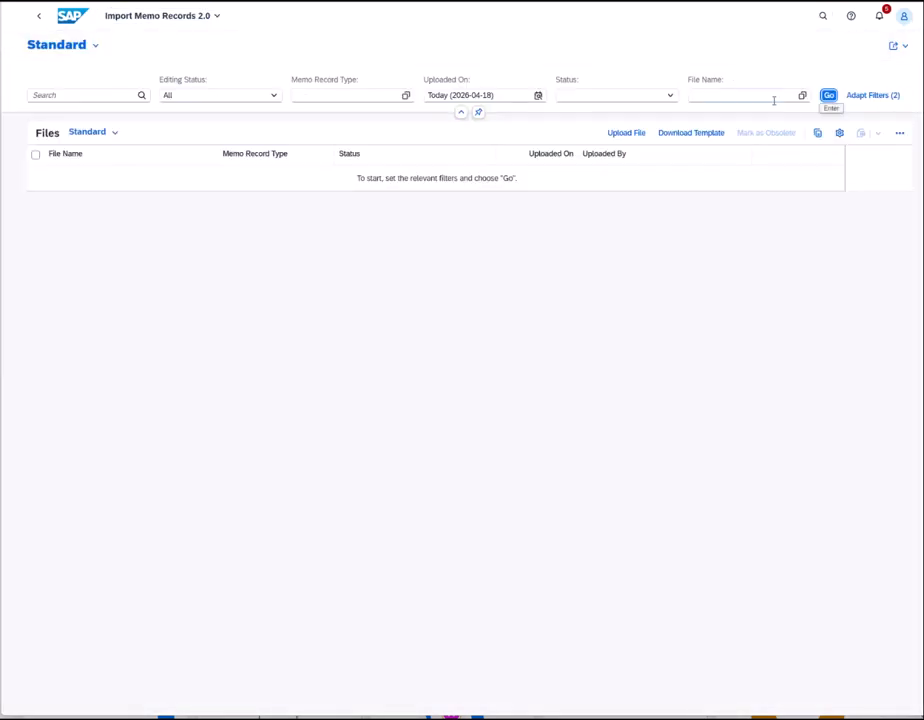
left_click(687, 134)
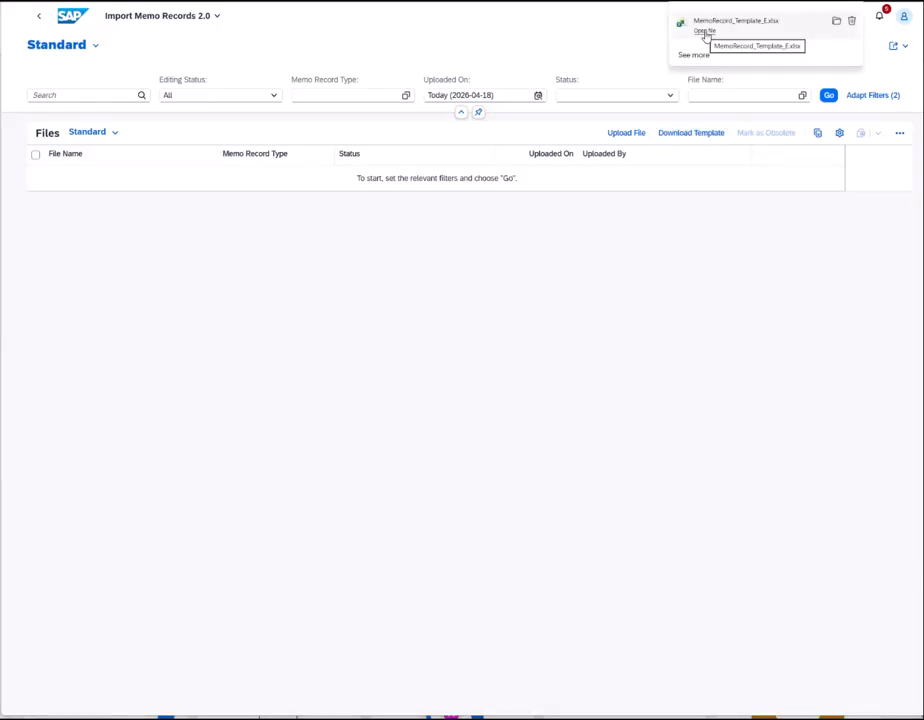
left_click(705, 33)
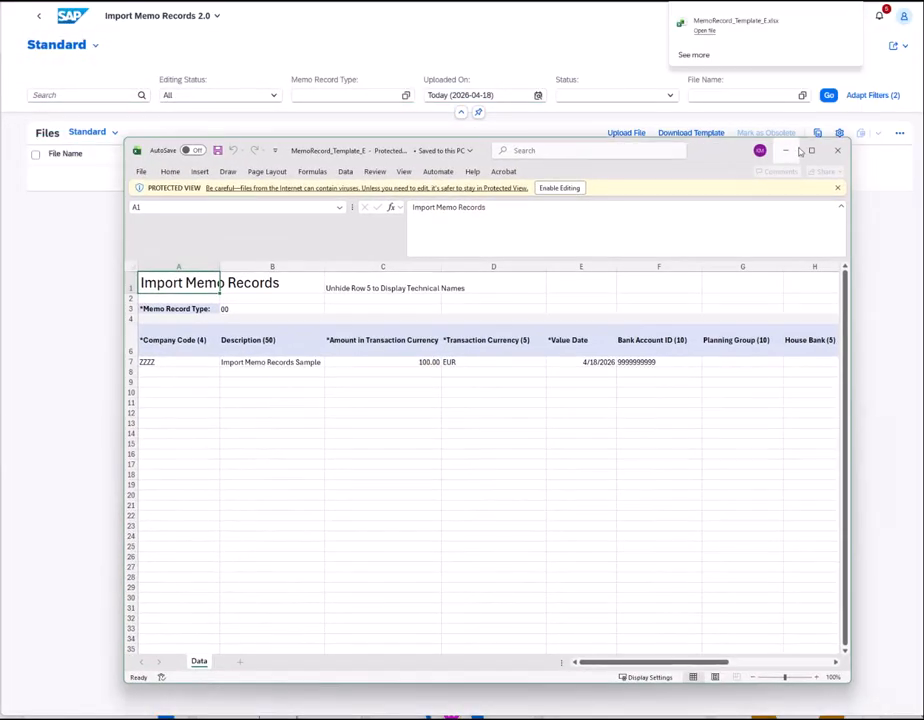
- Enable editing of the maximized template, then enter AF in B3, 1800 in A7 and CAD in D7
left_click(808, 152)
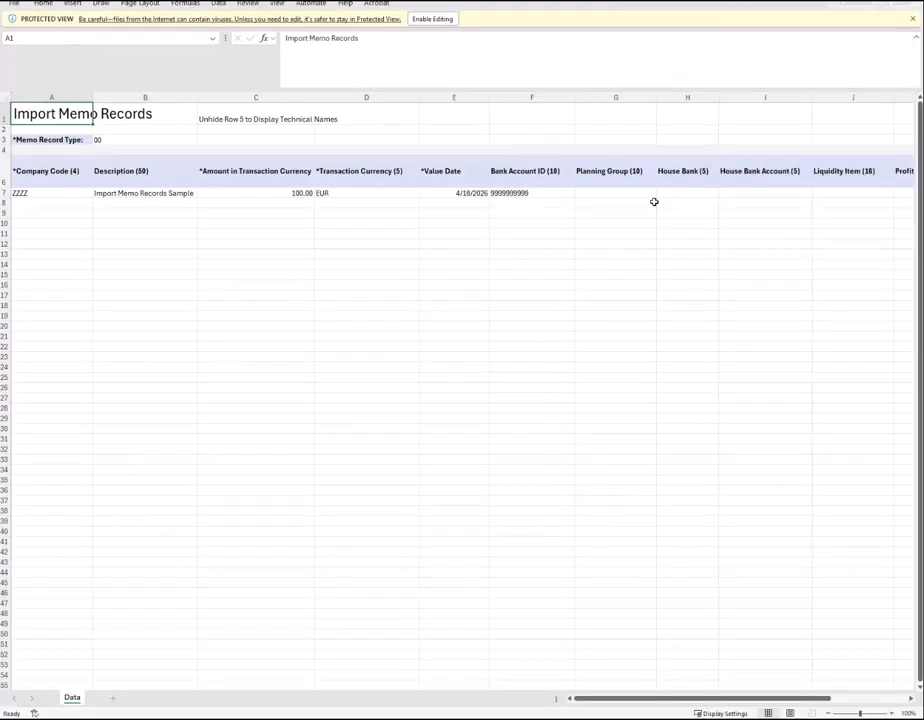
left_click(434, 18)
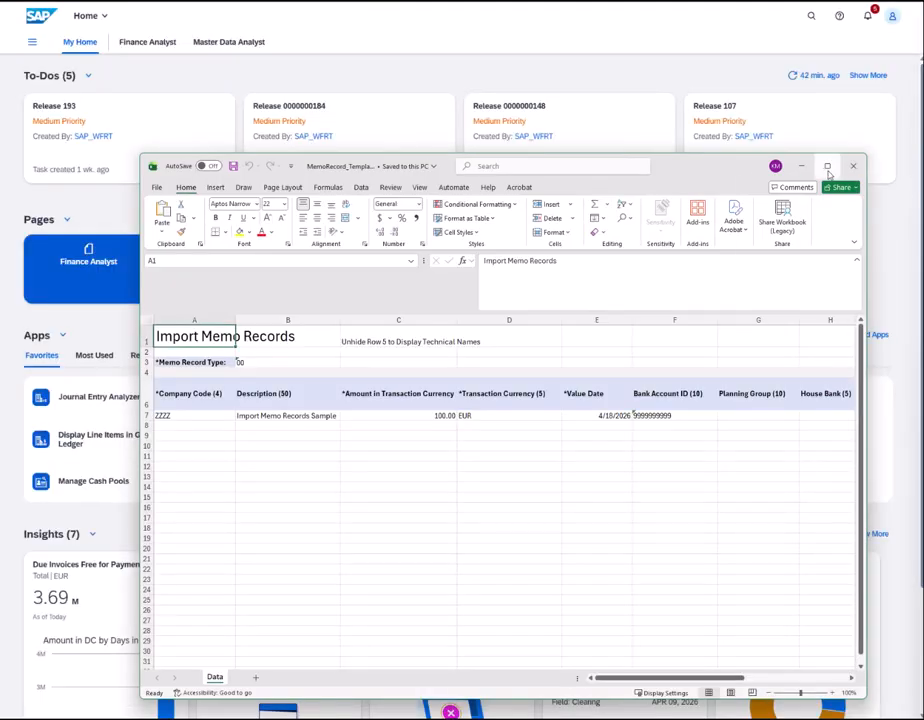
left_click(827, 166)
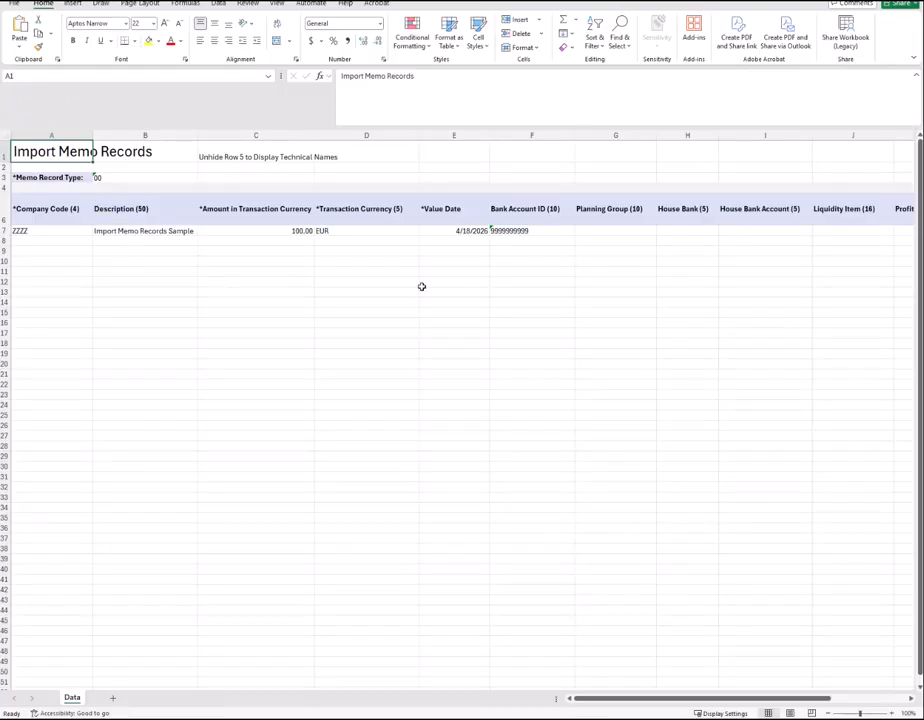
left_click(136, 177)
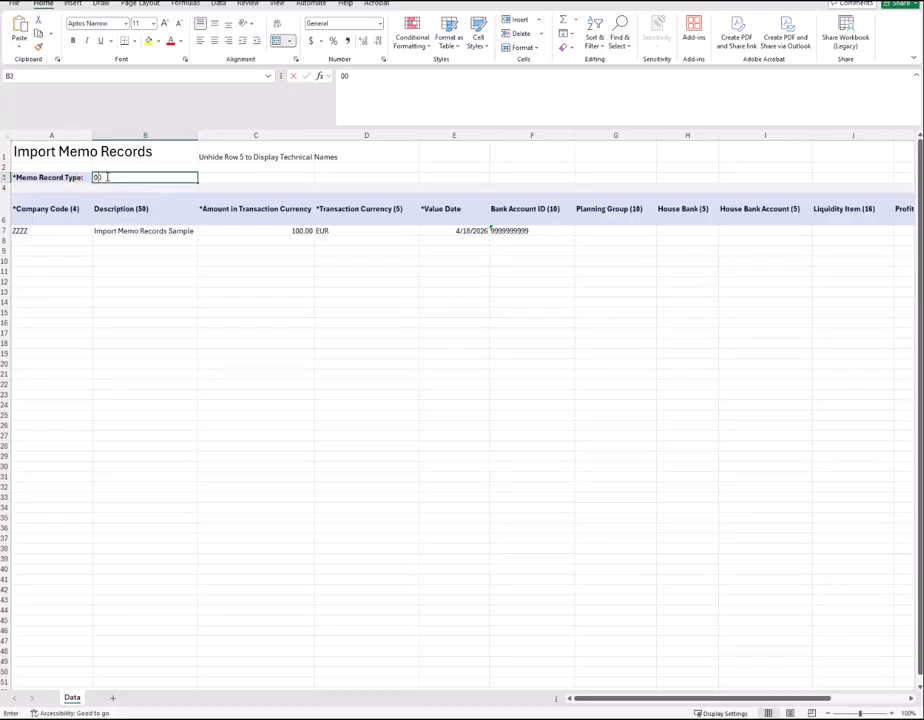
type("AF")
left_click(47, 230)
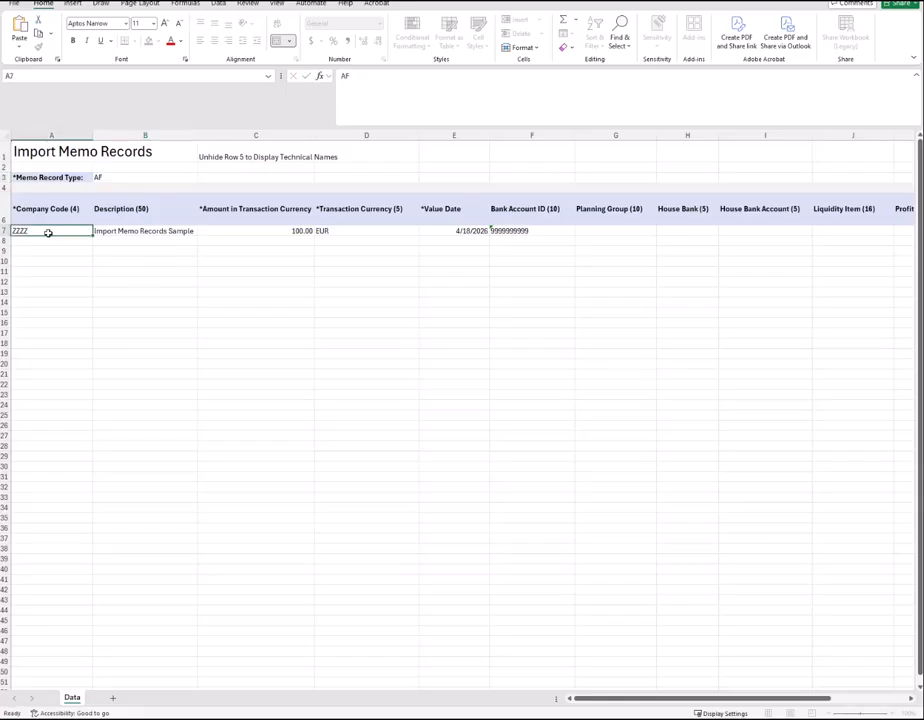
type("1800")
left_click(295, 231)
left_click(347, 231)
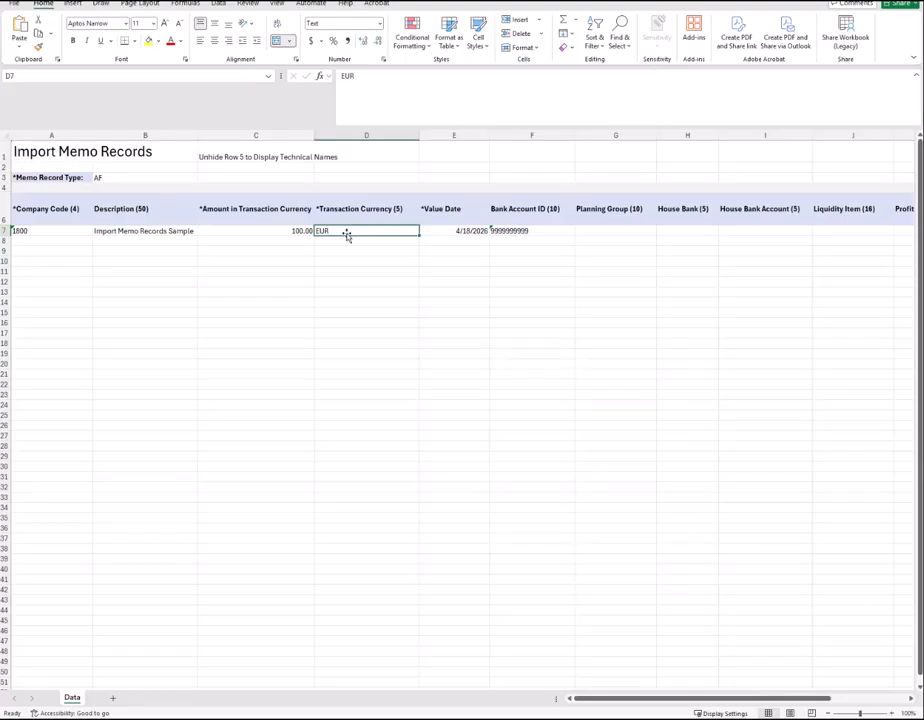
type("CAD")
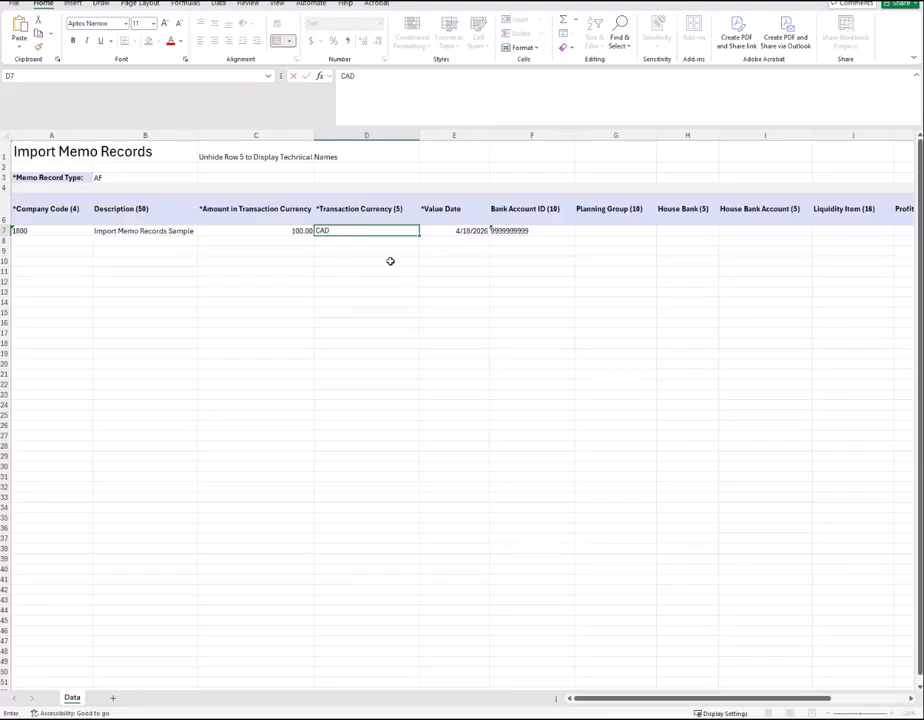
left_click(510, 233)
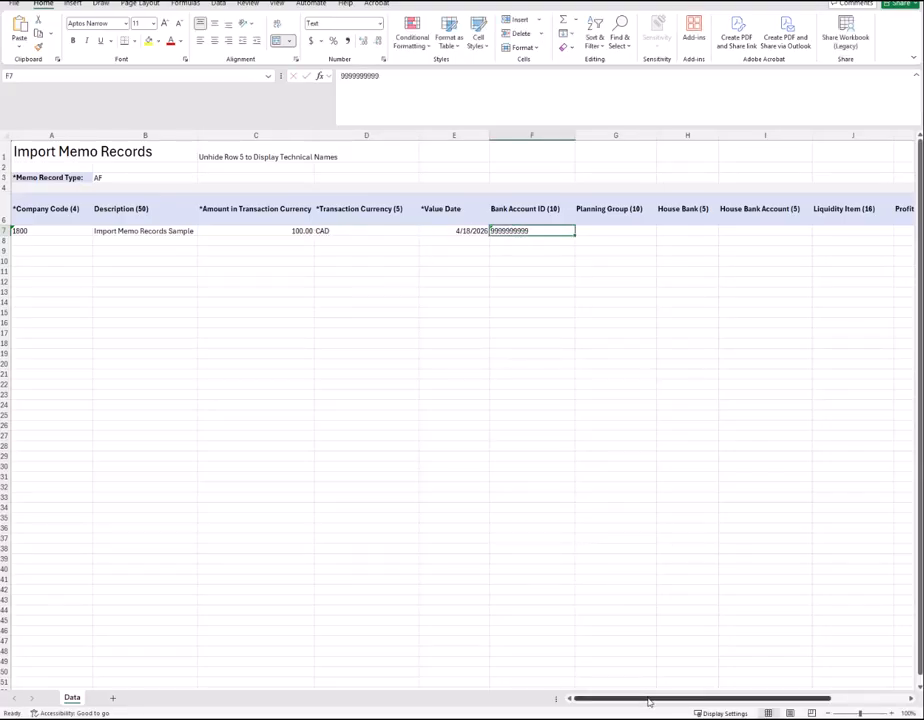
mouse_move(650, 698)
left_mouse_down()
mouse_move(731, 694)
mouse_move(645, 703)
left_mouse_up()
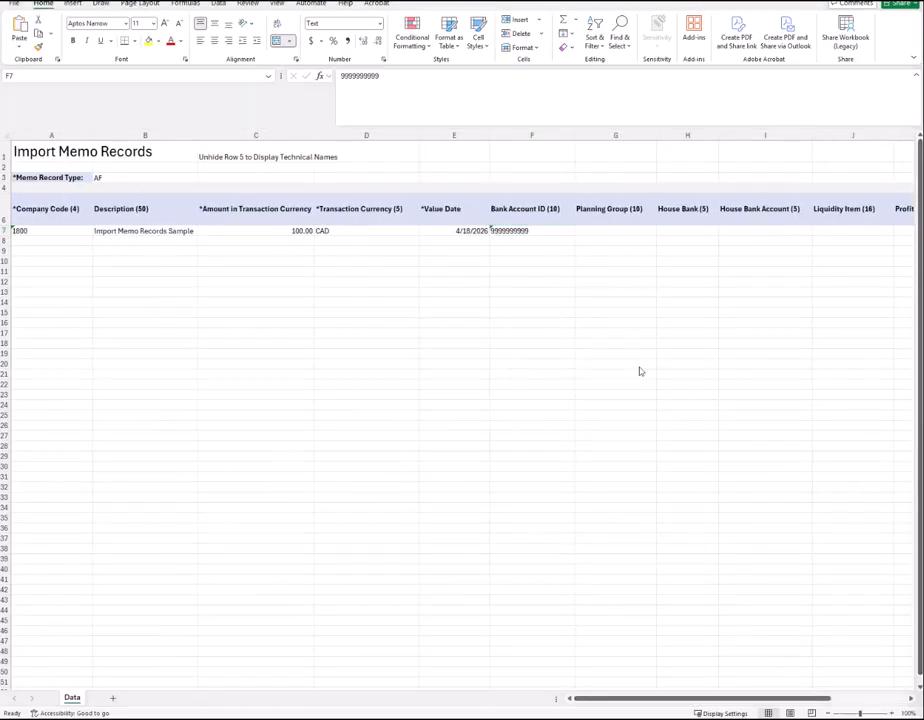
- Review the sample row's bank account ID in F7, house bank cells H7:I7 and the empty rows below
left_click(520, 233)
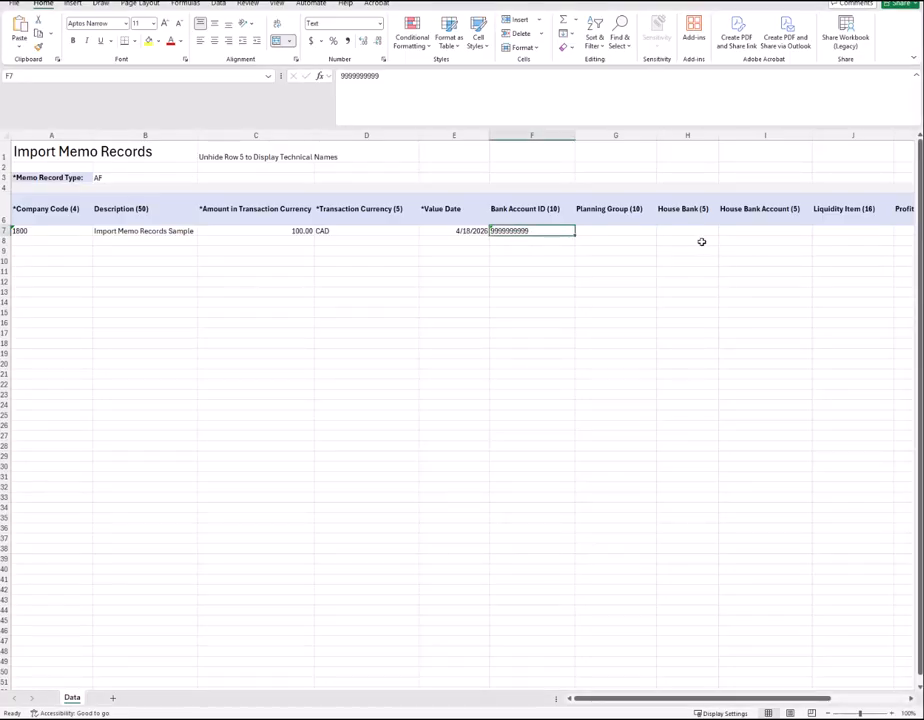
left_click_drag(691, 231, 729, 236)
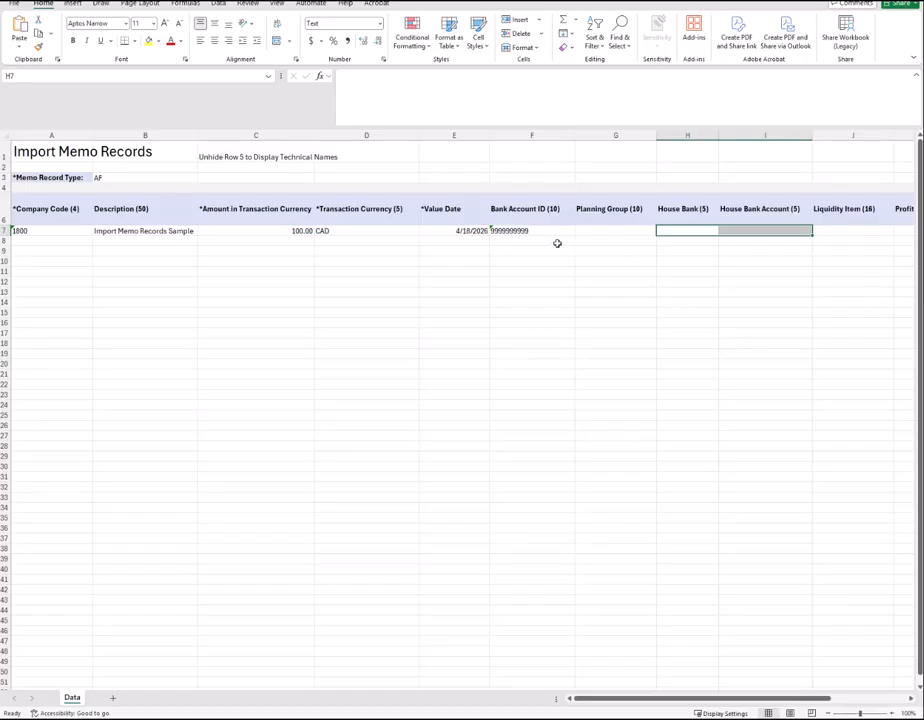
left_click_drag(48, 244, 33, 303)
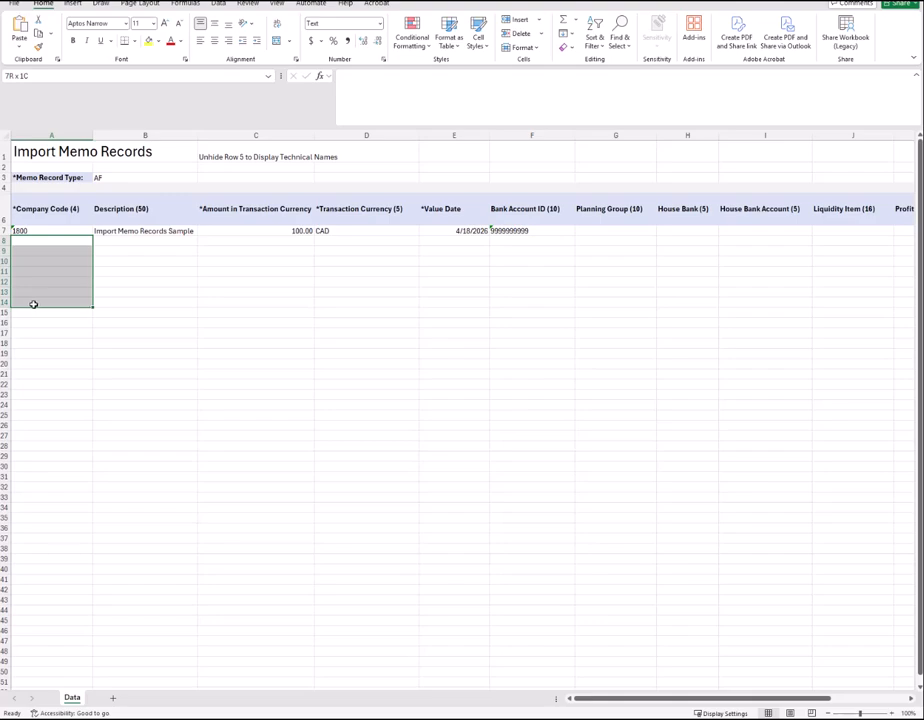
left_click_drag(33, 303, 33, 303)
left_click(517, 231)
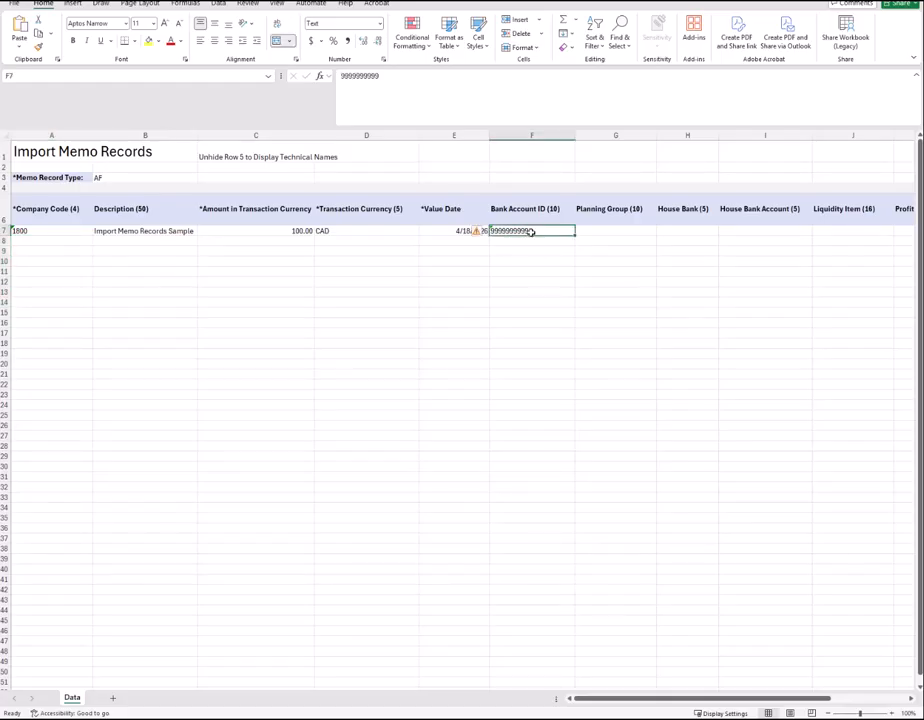
left_click(690, 231)
left_click_drag(690, 231, 722, 232)
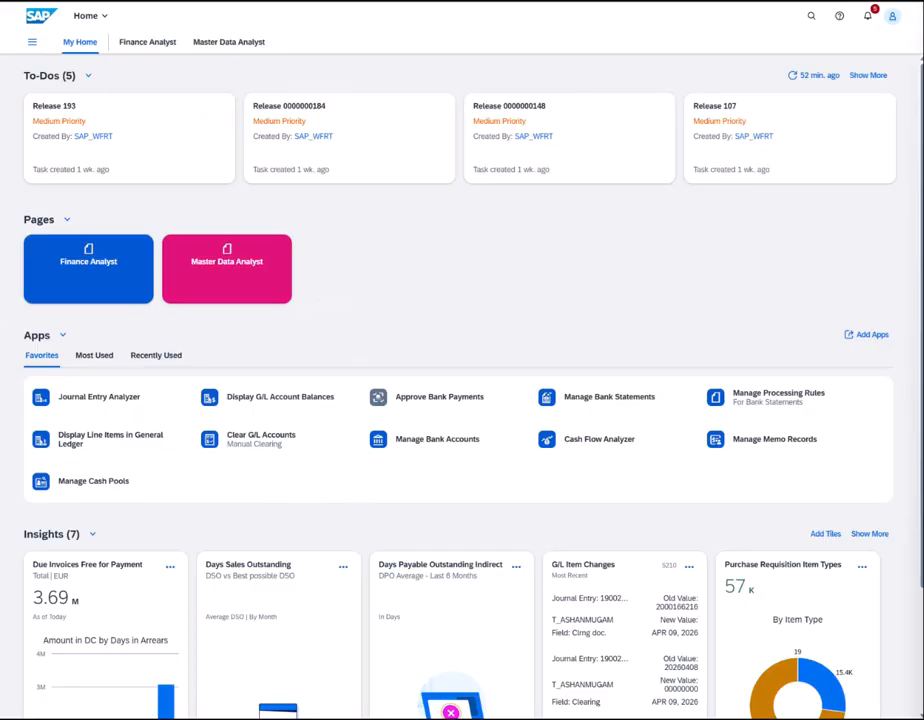
- Search the launchpad for 'MANA BAN' and launch Manage Bank Accounts from the results
left_click(812, 17)
type("MANAGE")
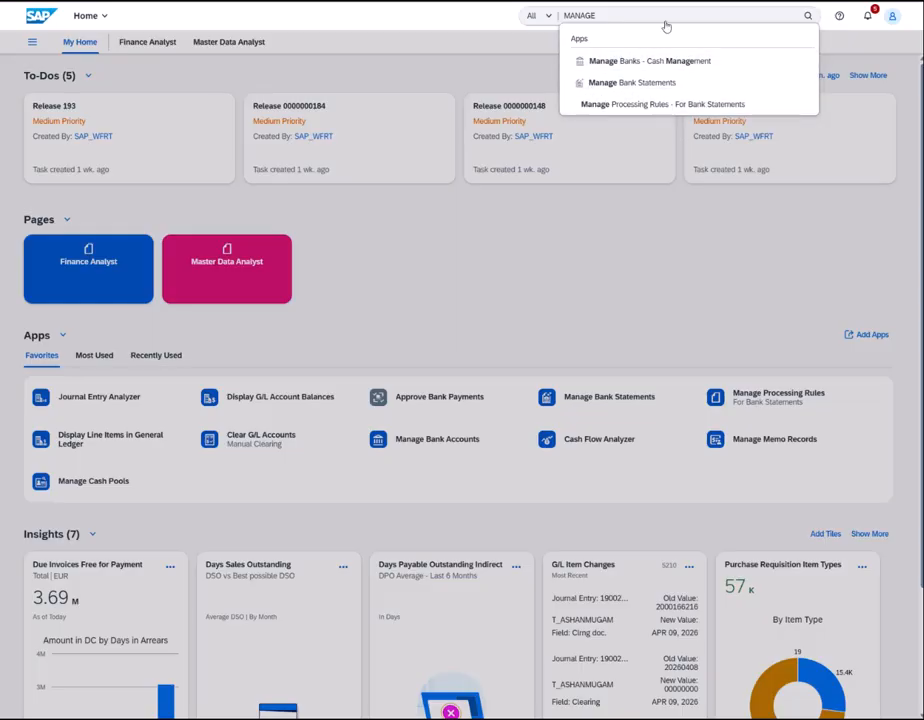
type("BANK")
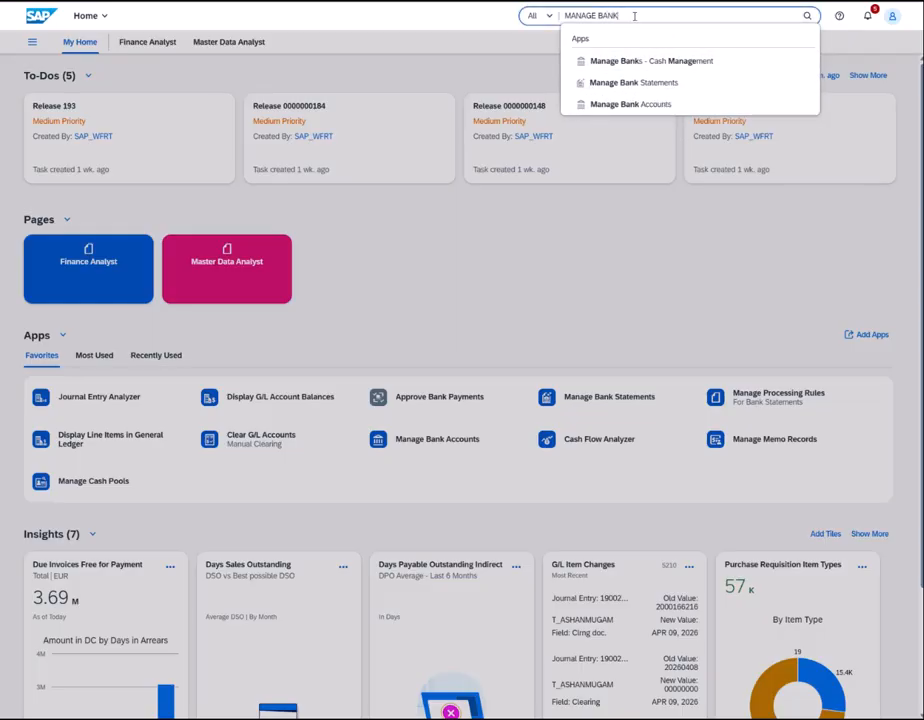
left_click(645, 106)
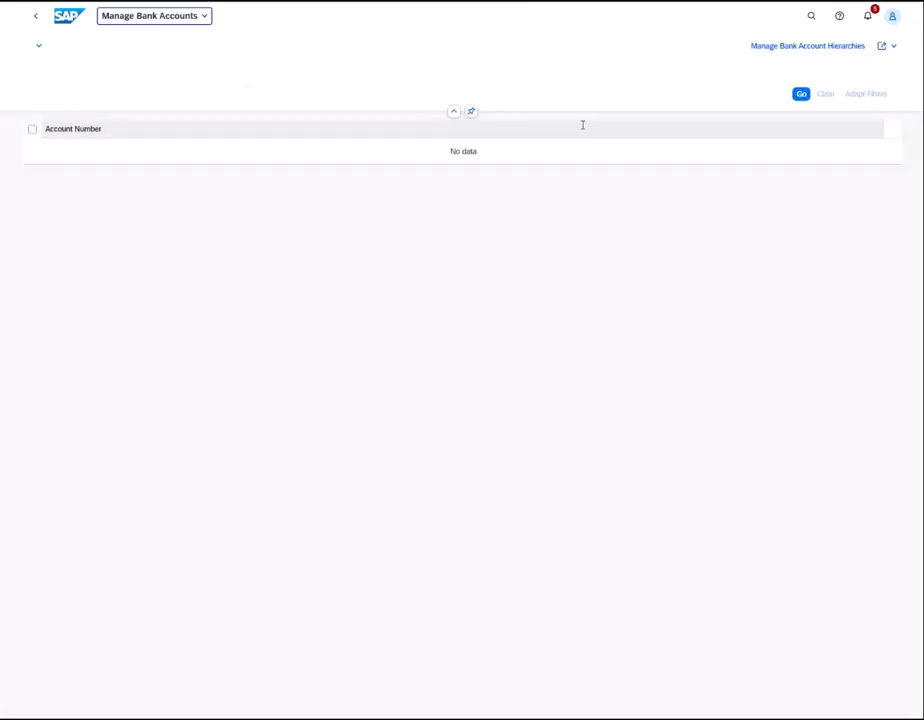
- Filter the bank account list by company code 1800, replacing the wrong filter token, to show nine accounts
left_click(320, 127)
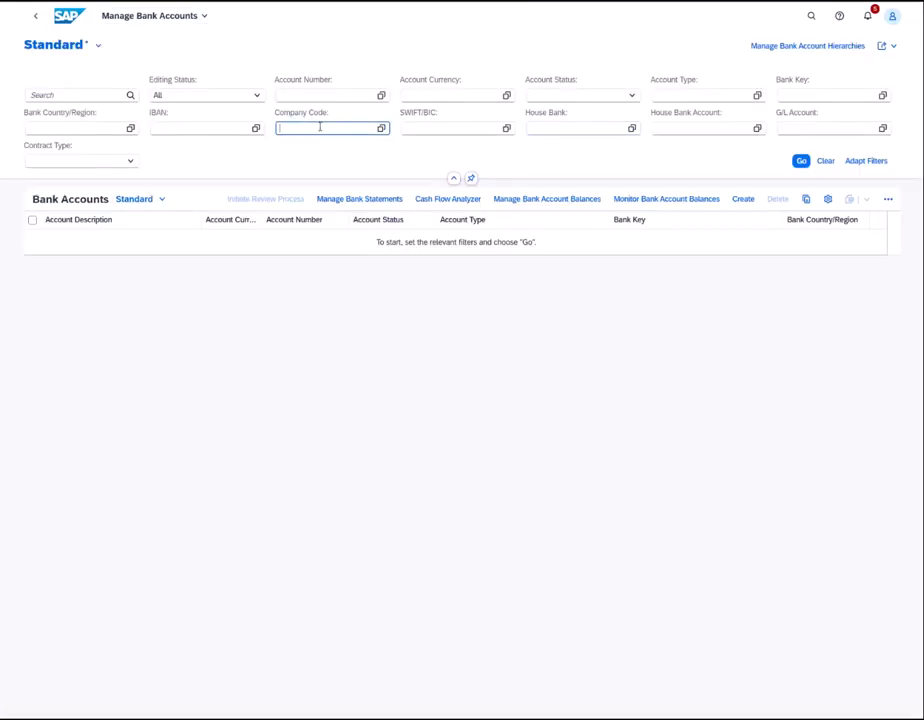
type("1300")
key("Return")
left_click(790, 161)
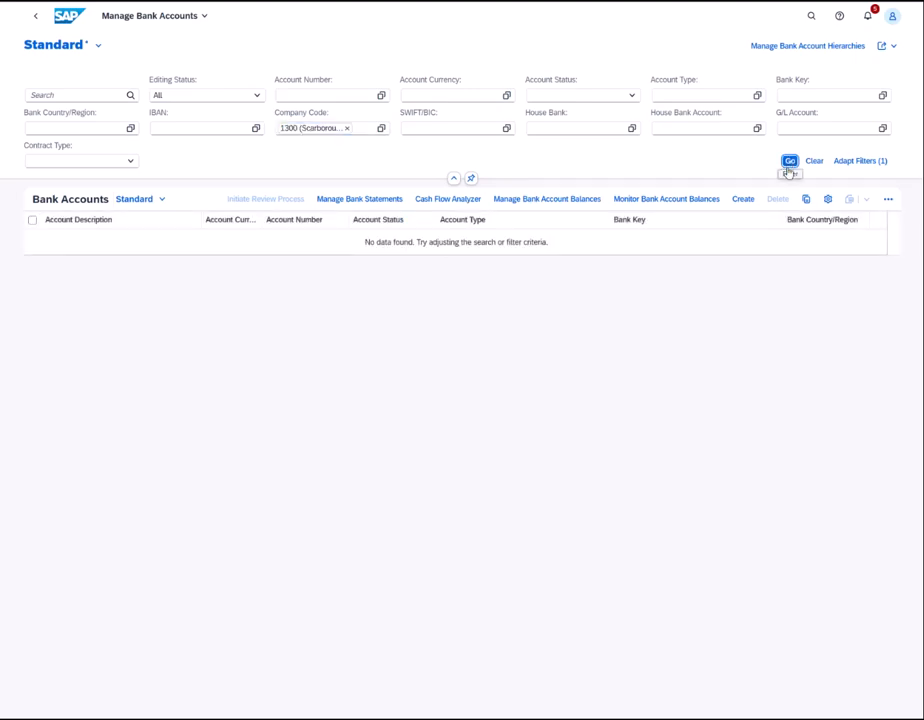
left_click(347, 128)
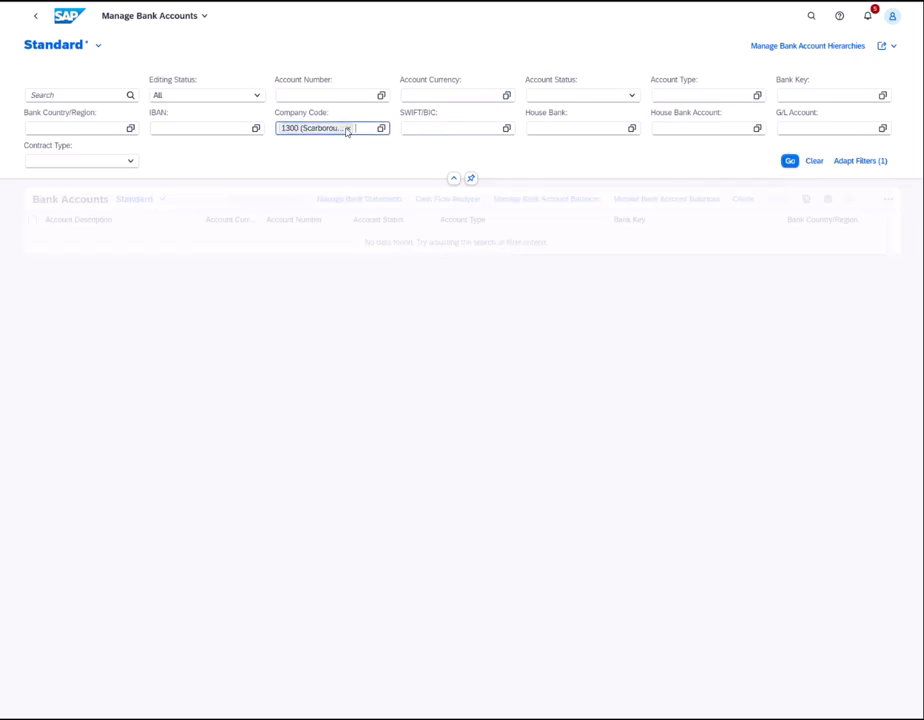
type("1300")
key("Return")
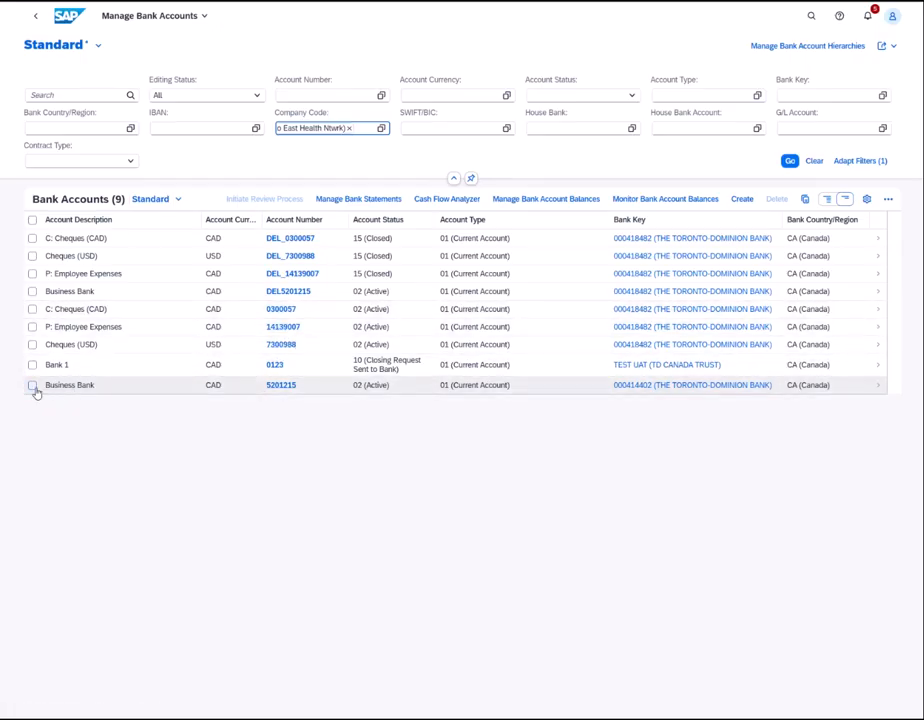
- Open the active Business Bank account and look up house bank TDB02 and account C0001 in its connectivity section
left_click(878, 388)
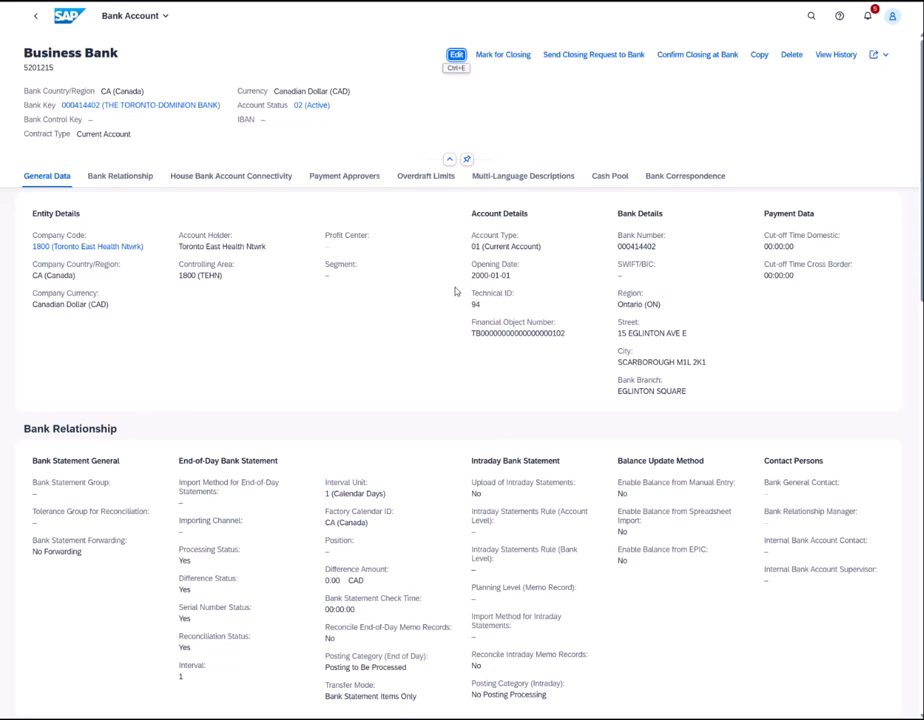
left_click(230, 176)
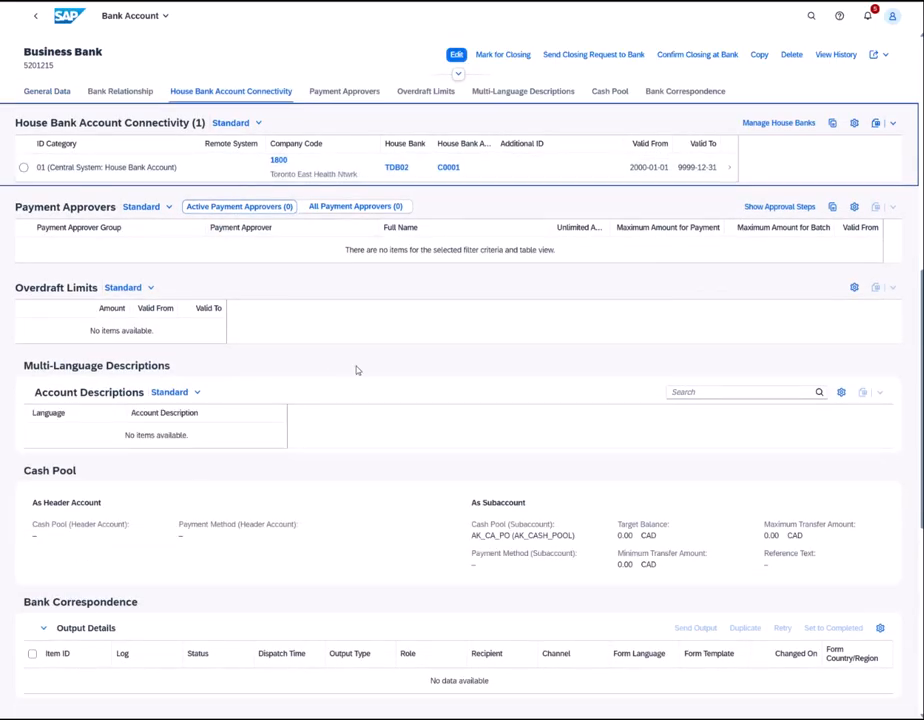
scroll(355, 367, "up", 2)
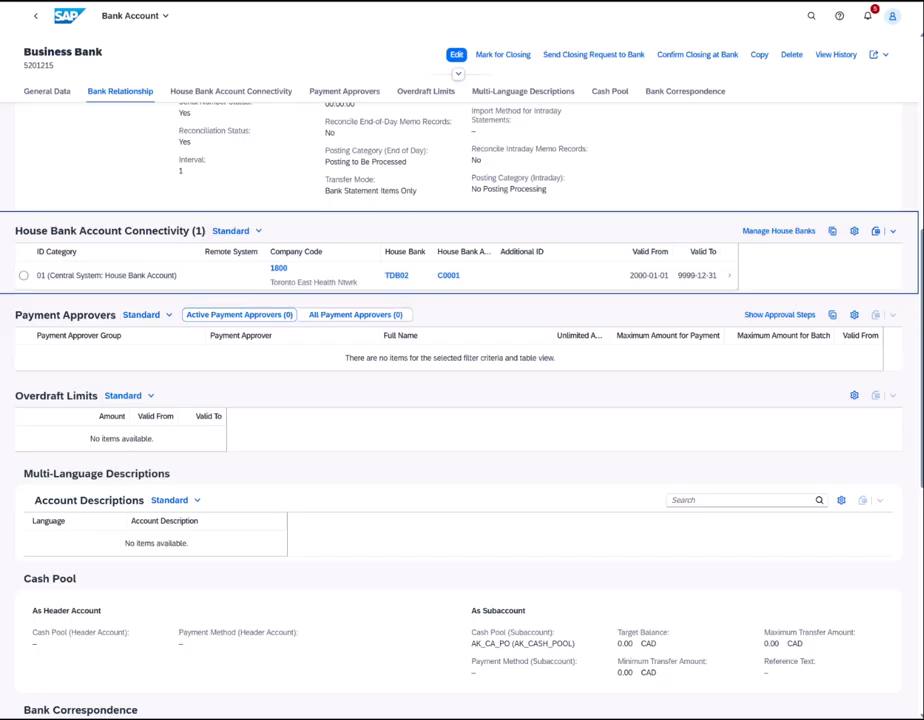
left_click_drag(0, 85, 603, 335)
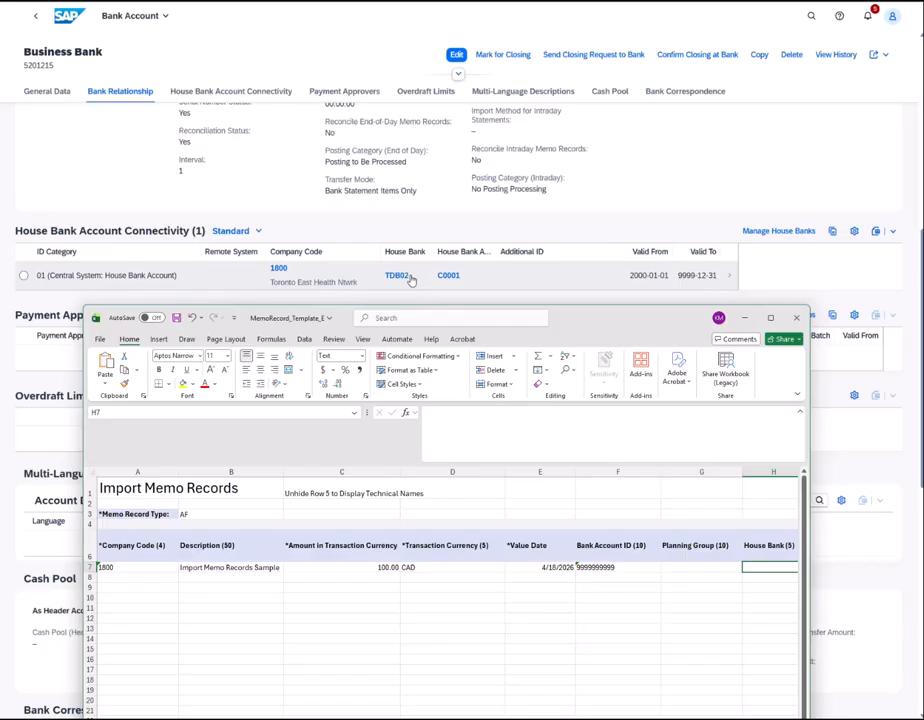
- Copy house bank TDB02 from the SAP account page into template cell H7
left_click(703, 569)
key("Right")
key("Right")
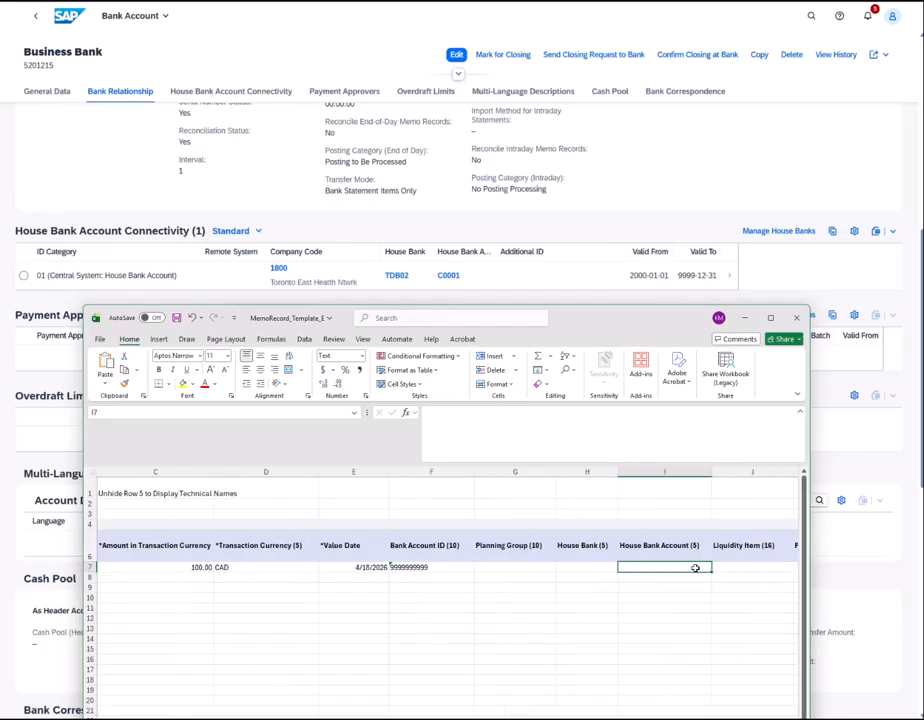
left_click(587, 545)
left_click(411, 280)
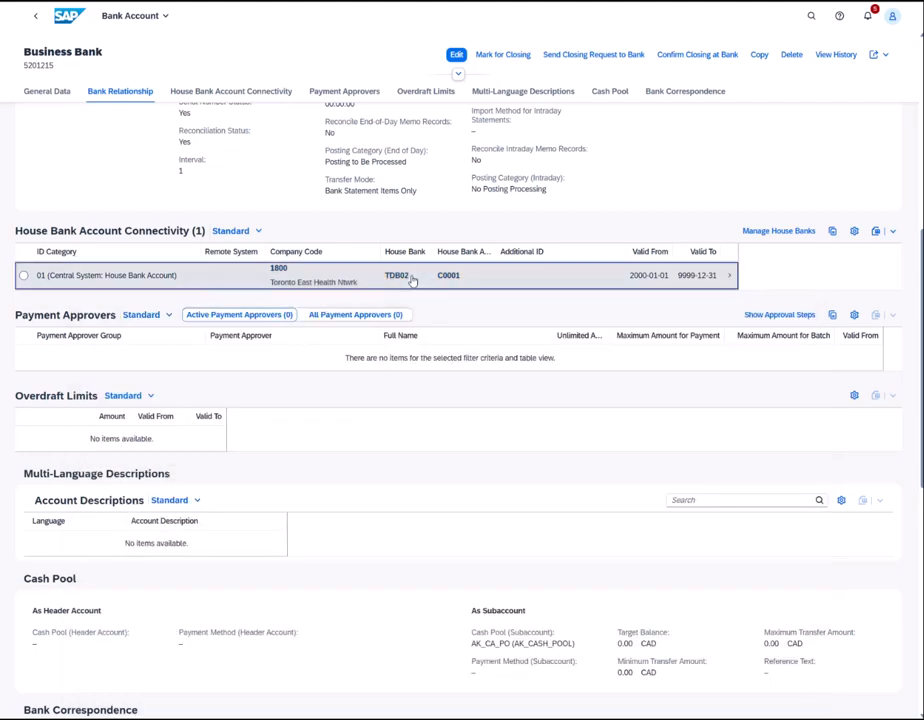
double_click(396, 276)
key("ctrl+c")
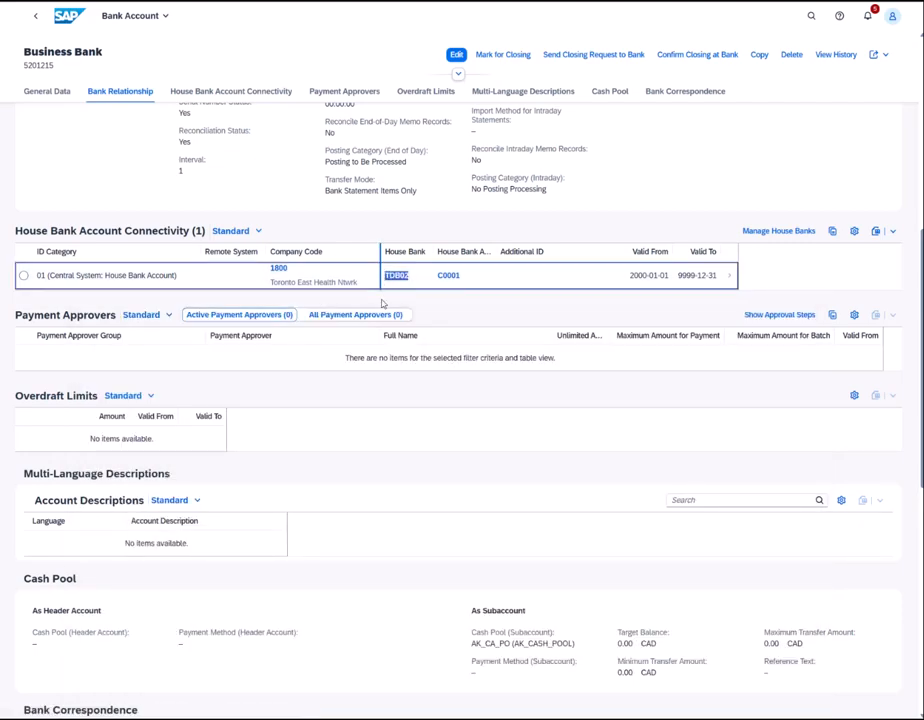
key("alt+Tab")
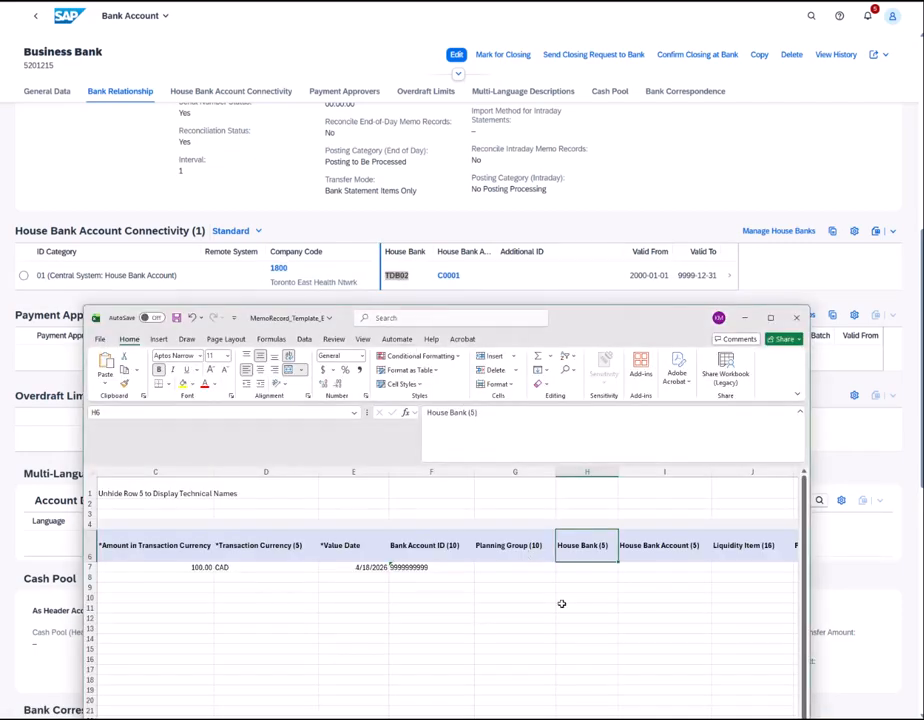
left_click(583, 568)
left_click(588, 432)
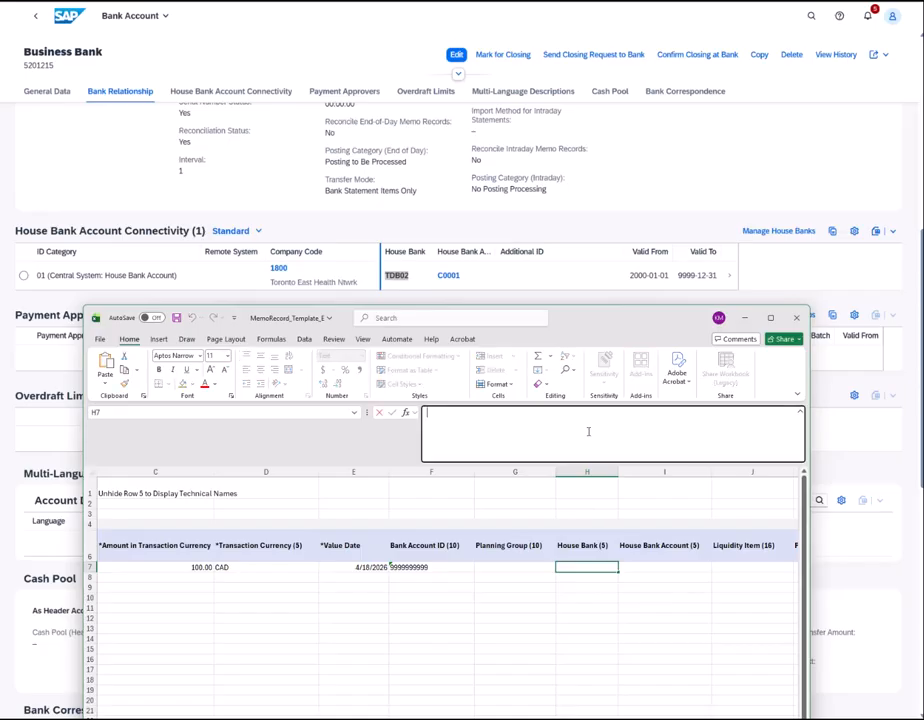
key("ctrl+v")
- Paste house bank account C0001 into I7 and delete the placeholder bank account ID in F7
left_click(462, 276)
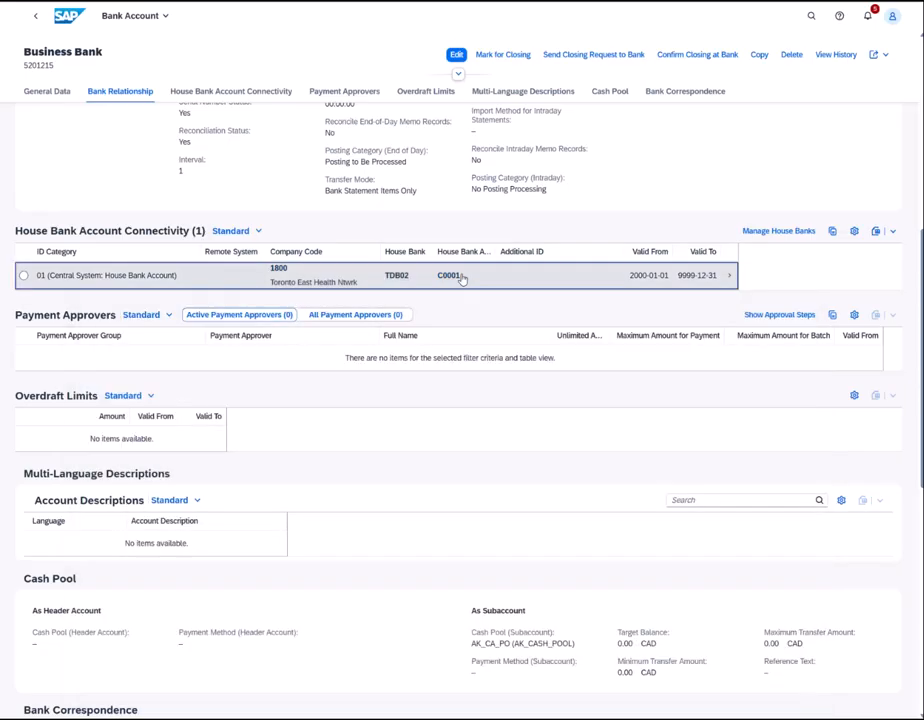
left_click_drag(462, 276, 445, 272)
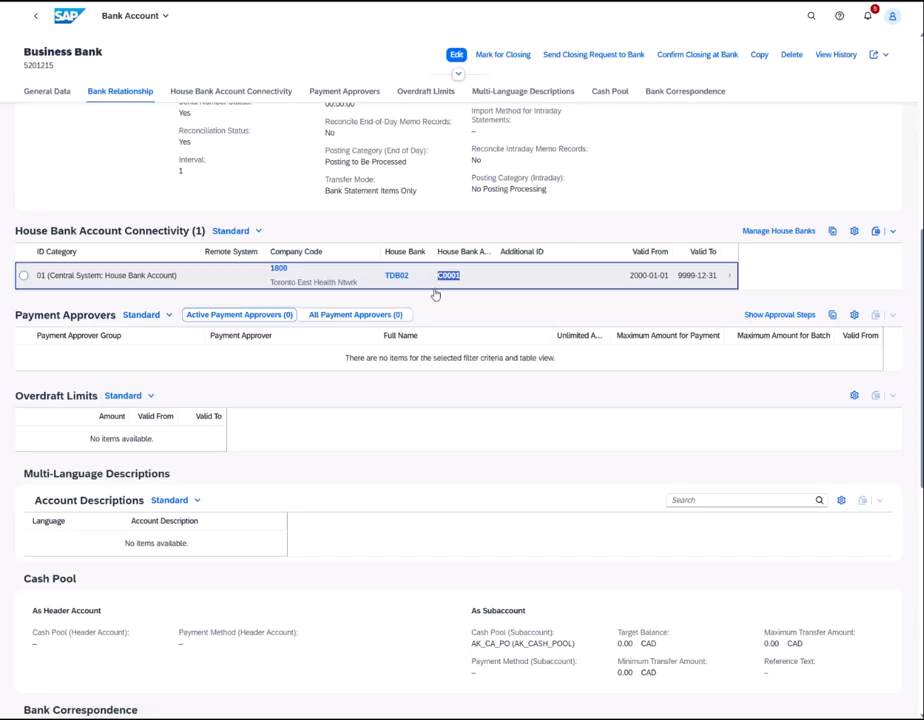
key("ctrl+c")
key("alt+Tab")
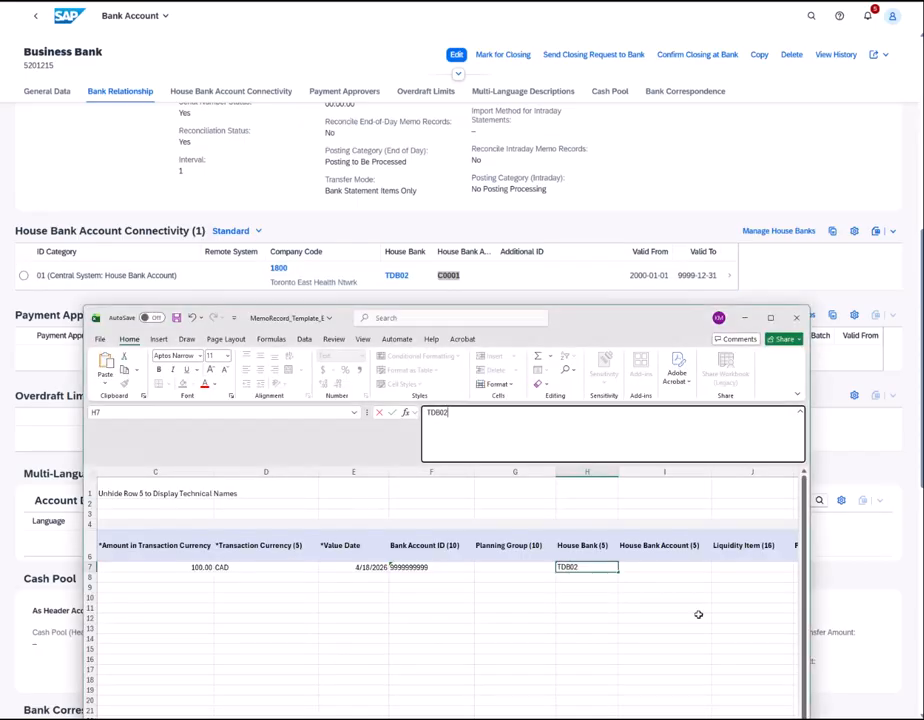
left_click(655, 571)
left_click(610, 420)
key("ctrl+v")
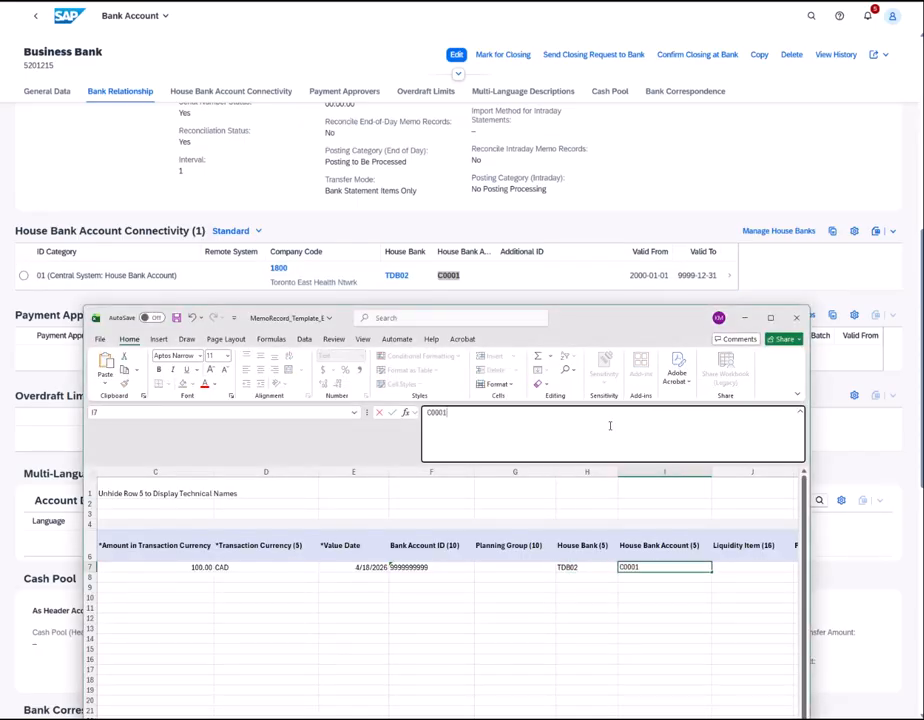
left_click(431, 567)
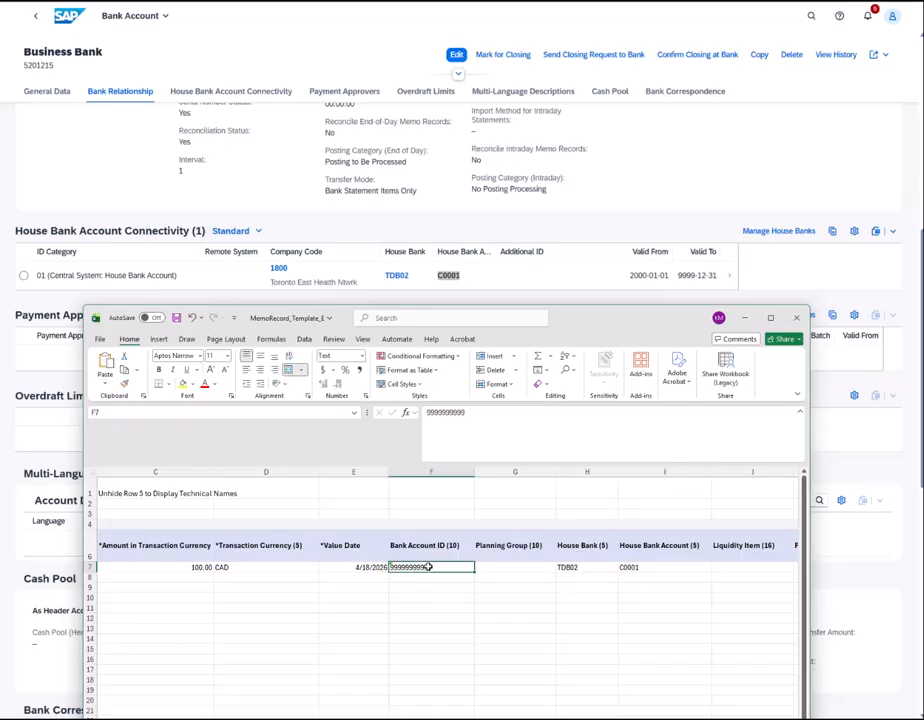
key("Delete")
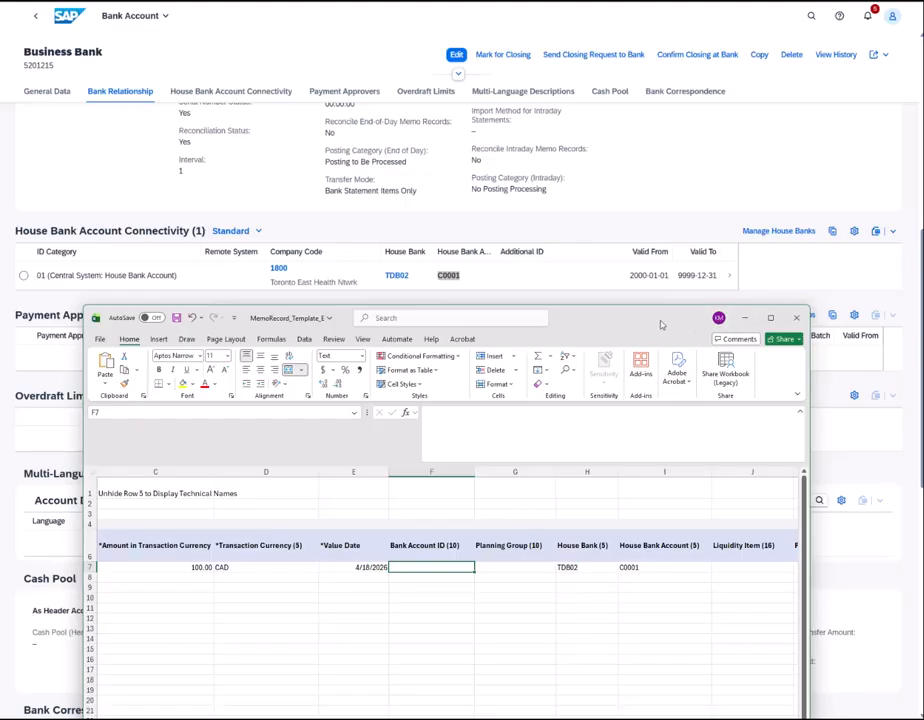
left_click_drag(660, 324, 0, 375)
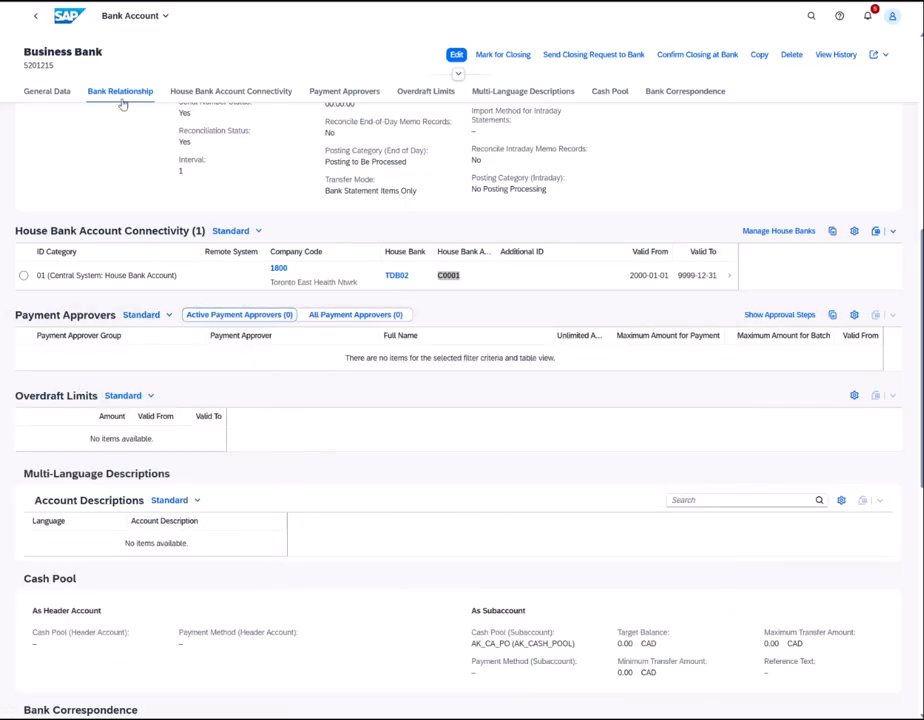
- Return to the company 1800 bank list, toggle Show More per Row, and narrow Account Description
left_click(30, 16)
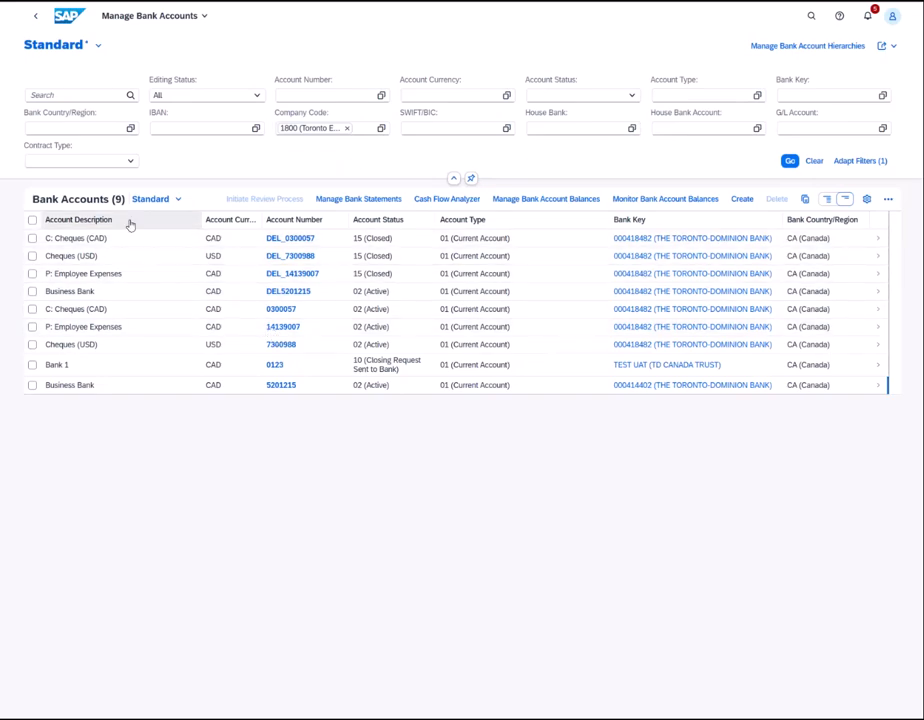
left_click(827, 201)
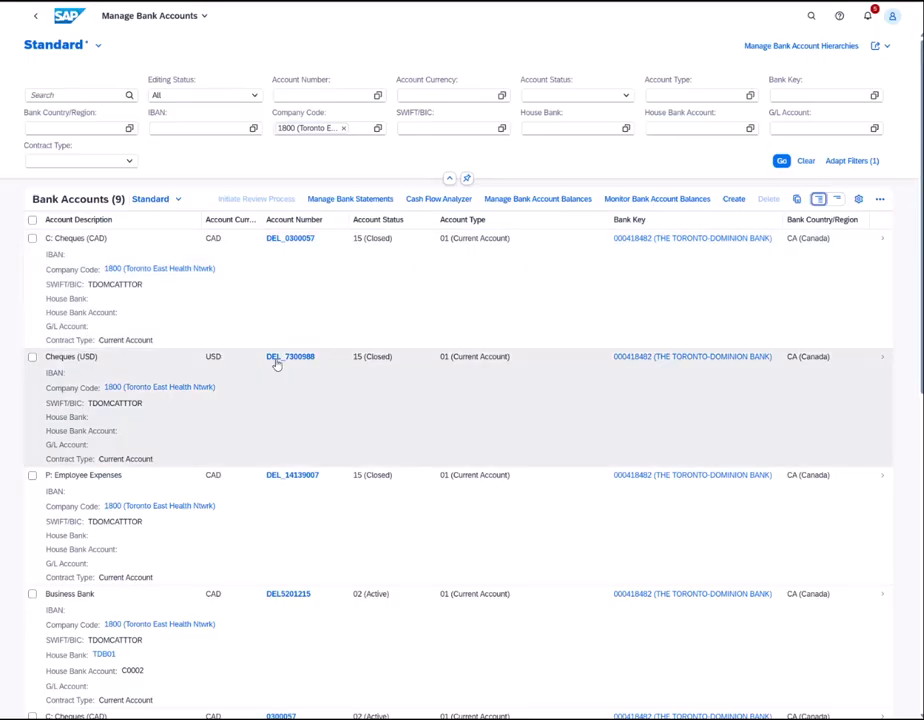
left_click(836, 199)
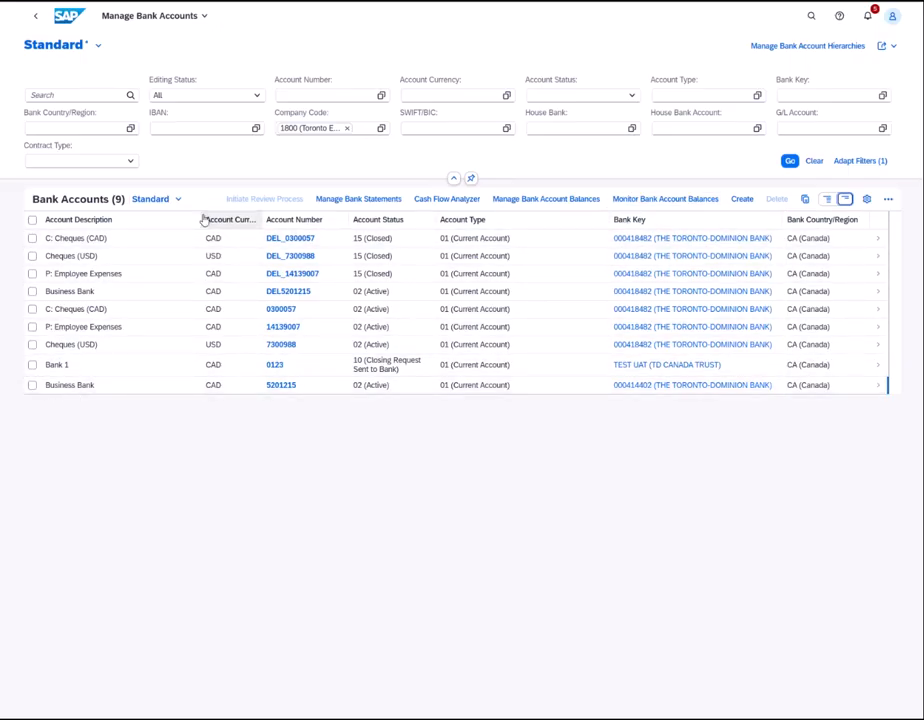
left_click_drag(204, 219, 156, 227)
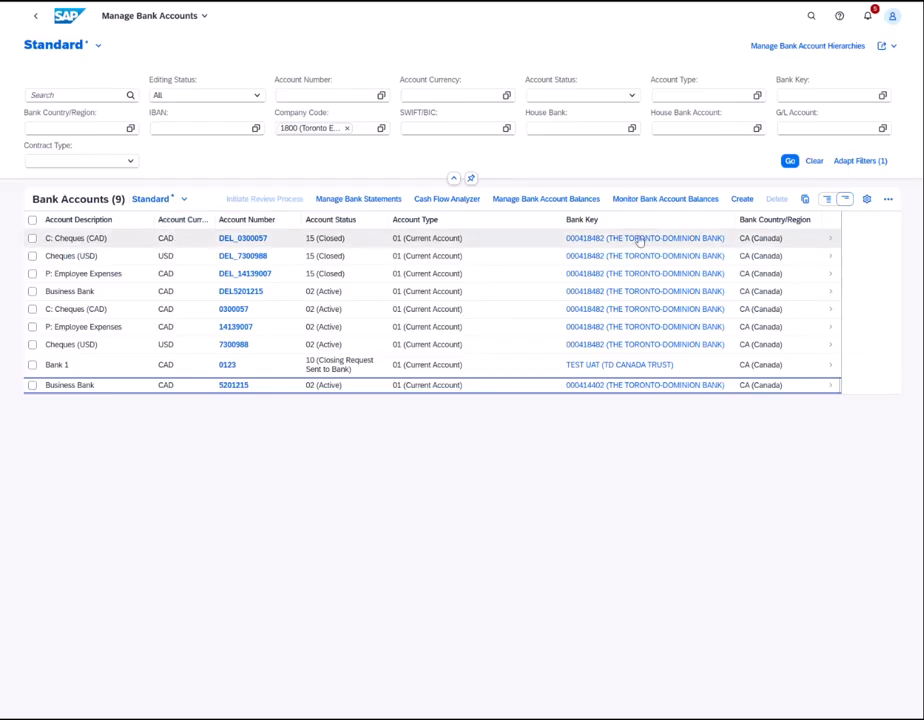
- Add the Technical ID column to the bank accounts table via table settings
left_click(866, 200)
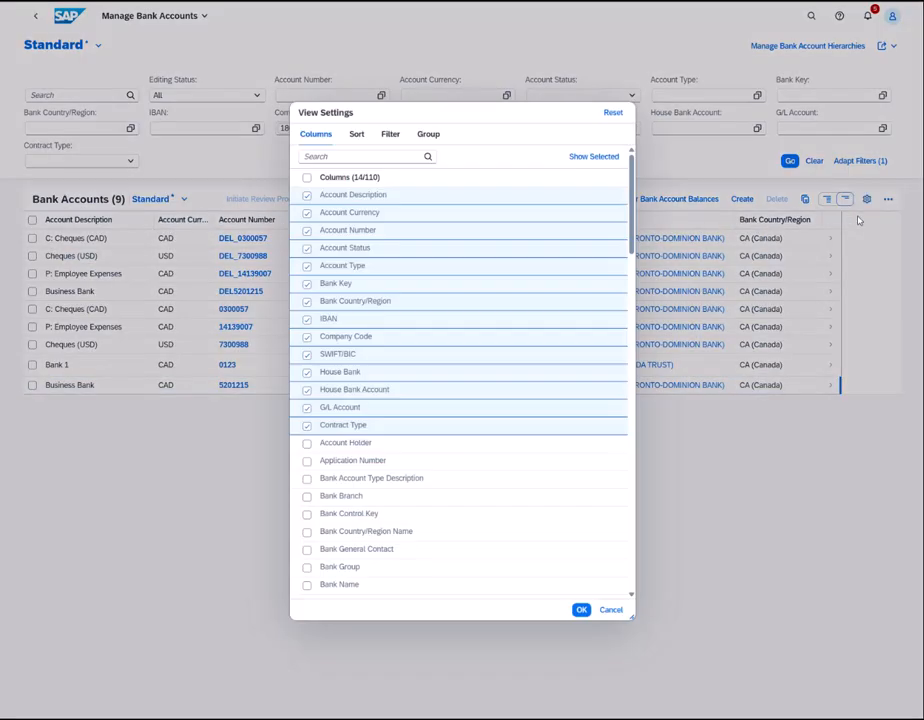
type("TEC")
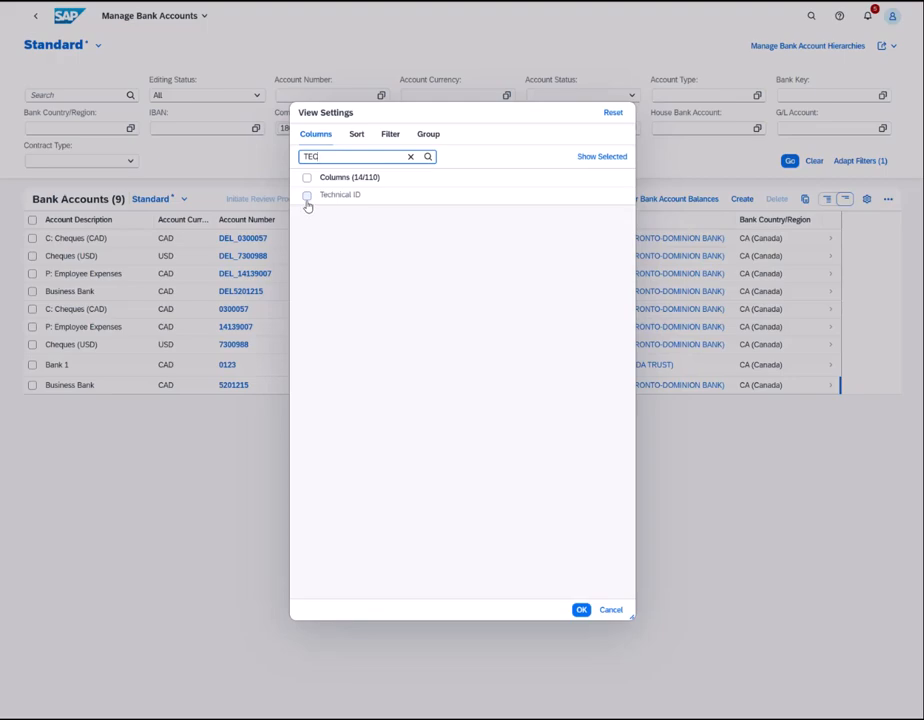
left_click(307, 196)
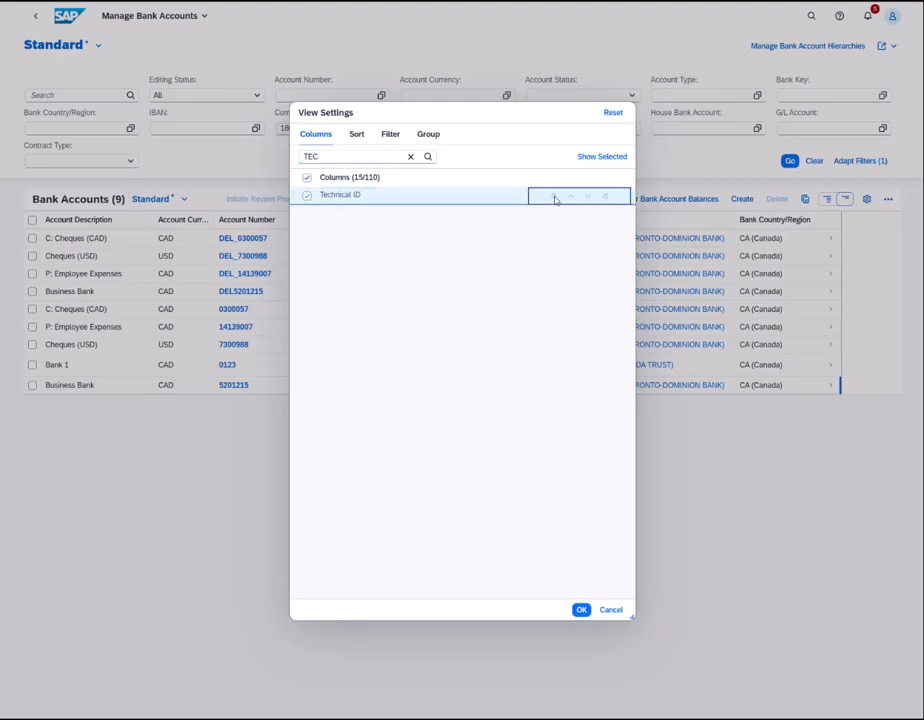
left_click(581, 609)
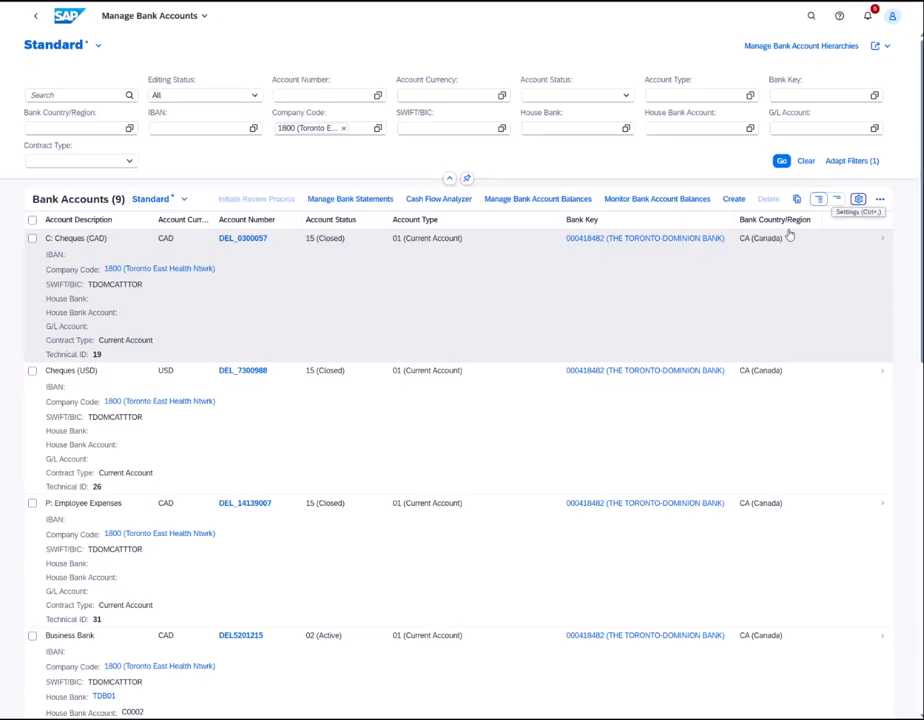
- Move Technical ID to the top of the column order so it becomes the first column
left_click(857, 199)
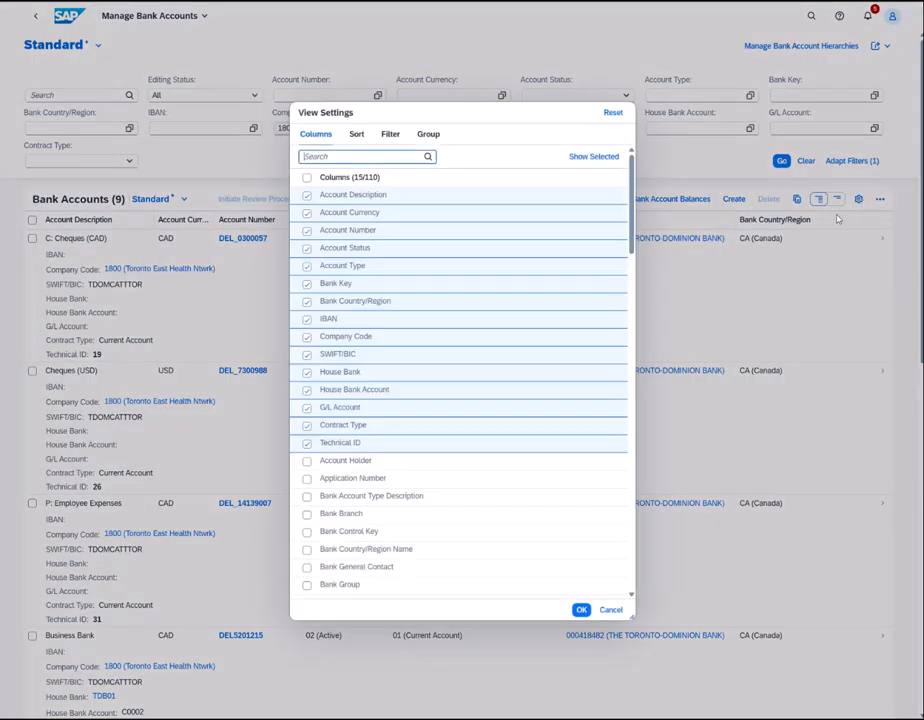
mouse_move(309, 442)
left_click(546, 445)
left_click(581, 612)
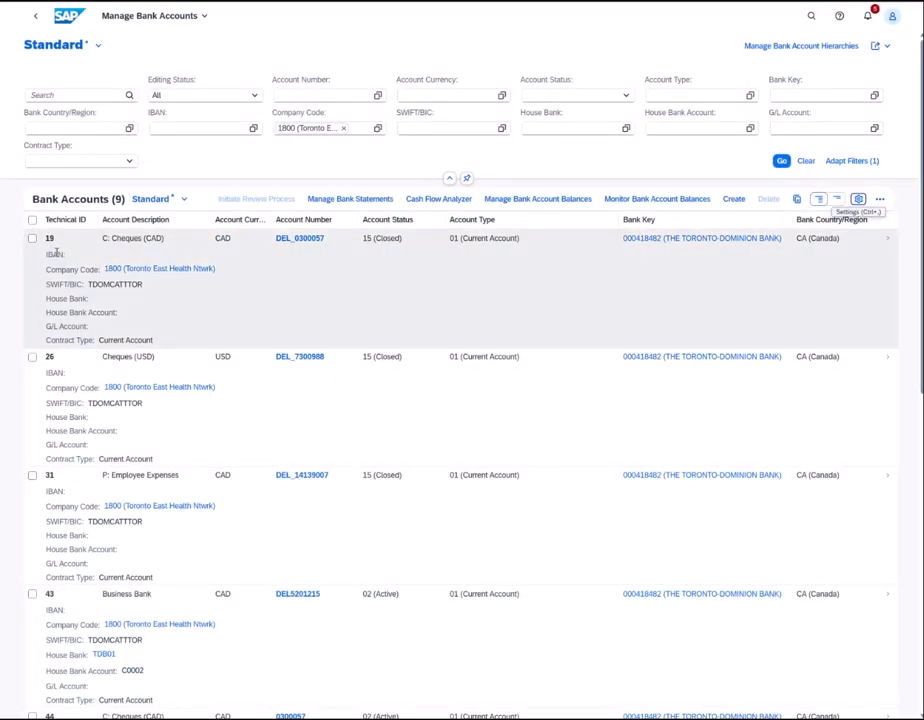
scroll(56, 253, "down", 8)
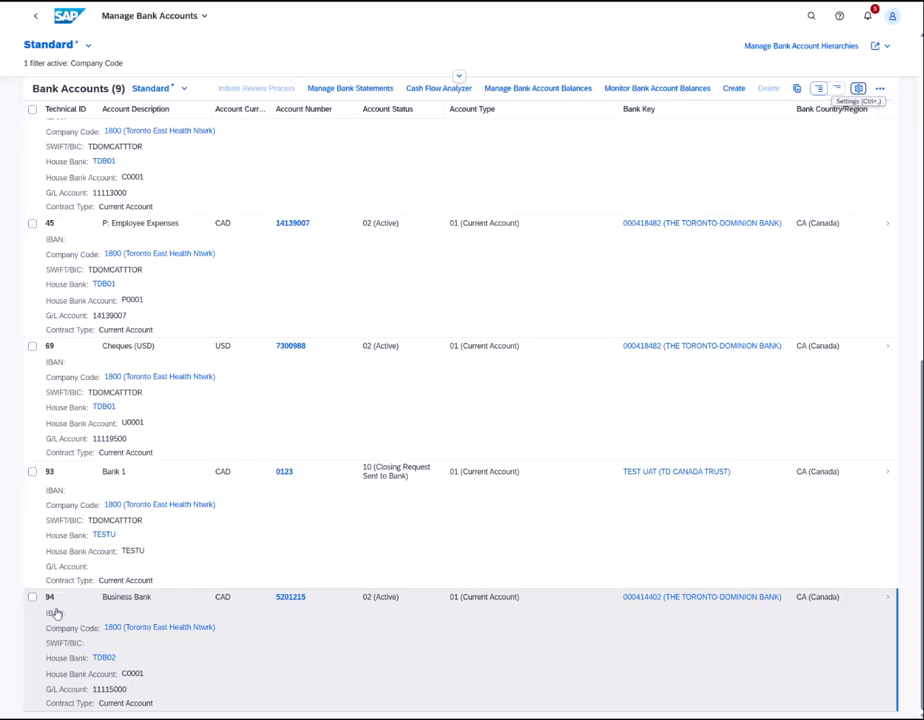
left_click_drag(0, 218, 659, 76)
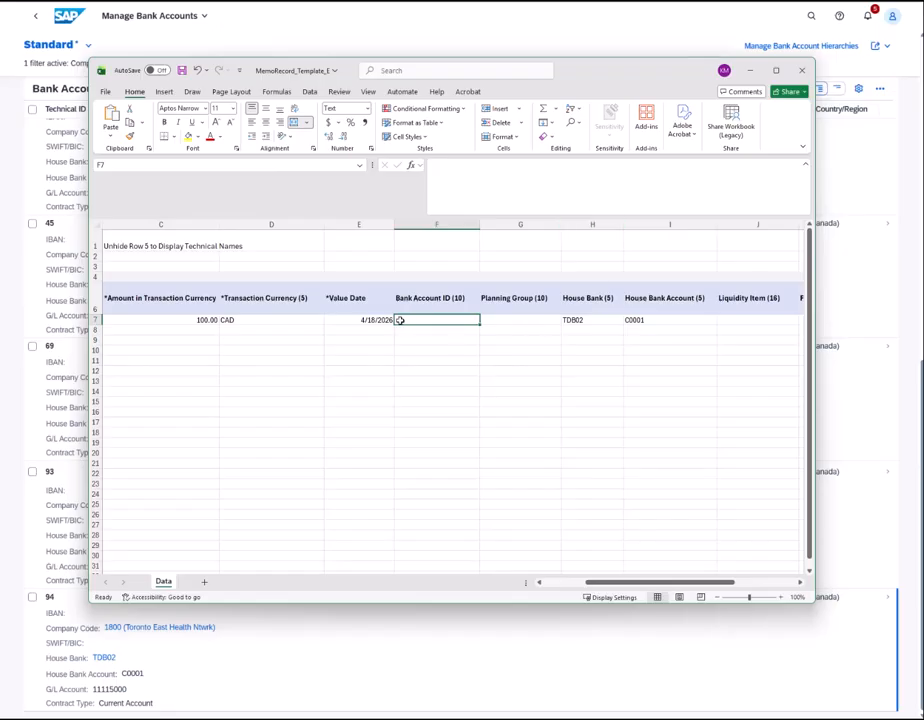
- Change the value date in cell E7 from 4/18/2026 to 4/20/2026
left_click_drag(600, 72, 707, 88)
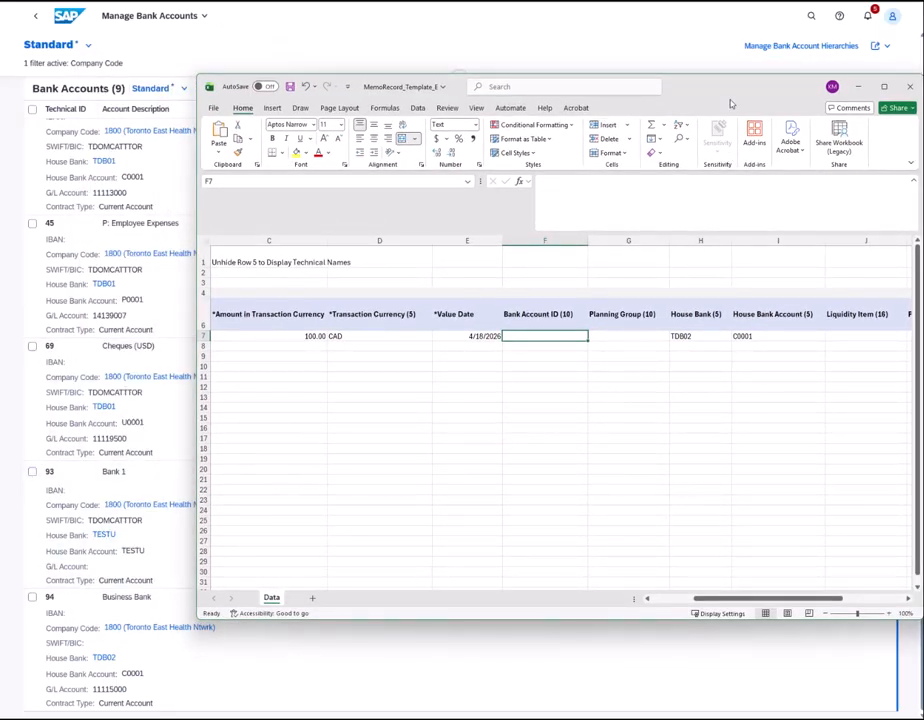
left_click_drag(723, 95, 635, 89)
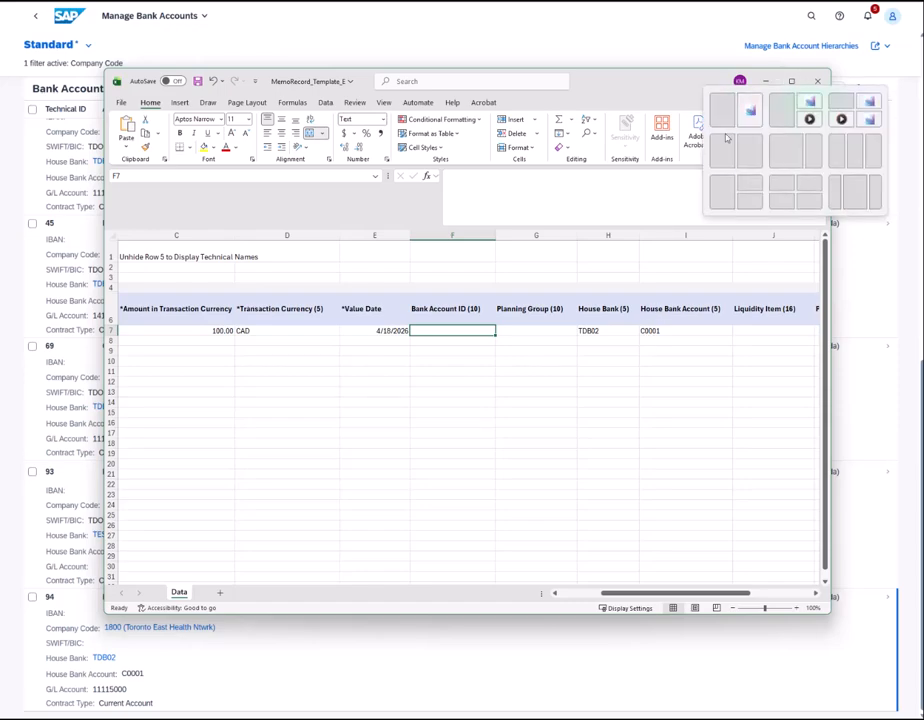
left_click(793, 82)
left_click(266, 231)
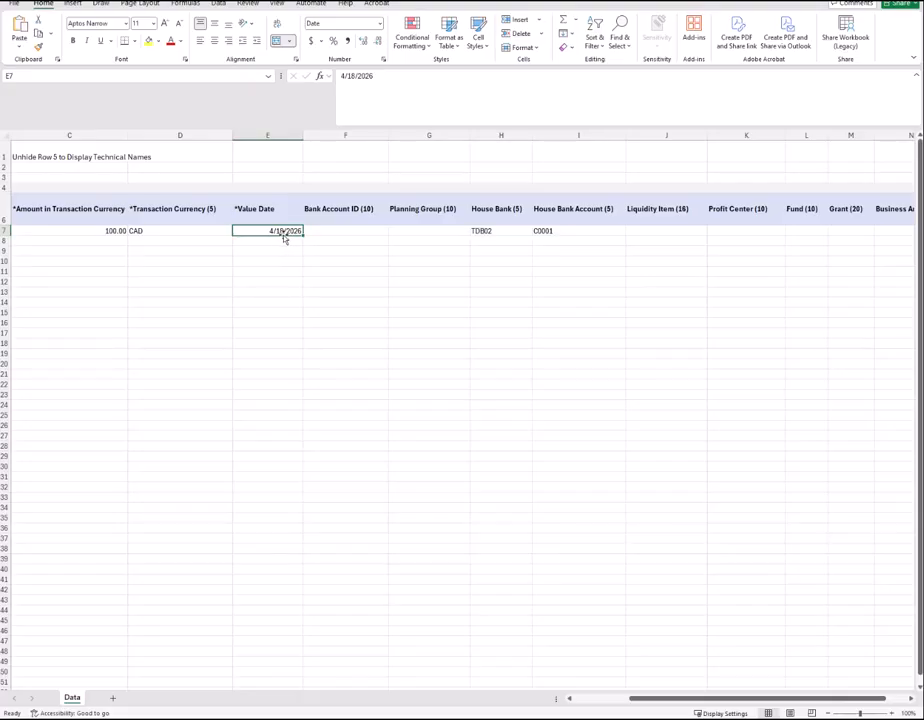
key("alt+Tab")
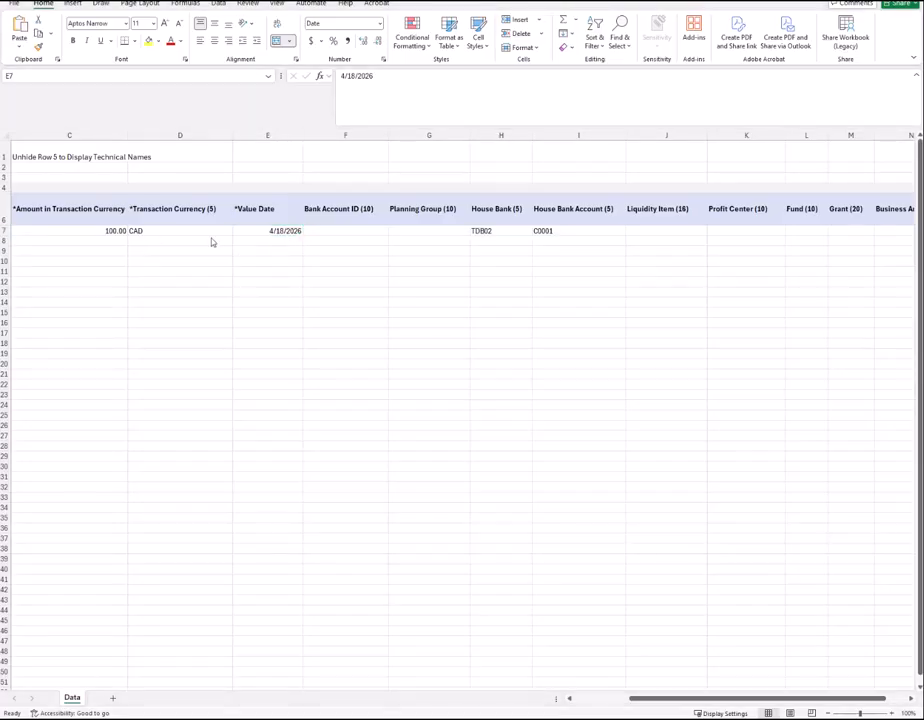
left_click(275, 232)
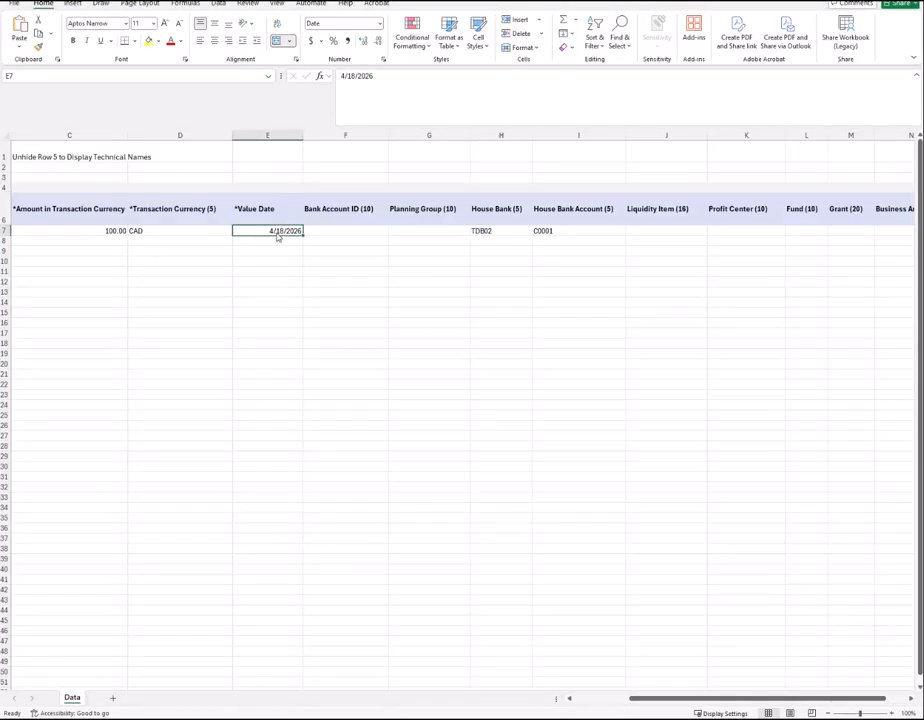
left_click(357, 77)
key("BackSpace")
key("BackSpace")
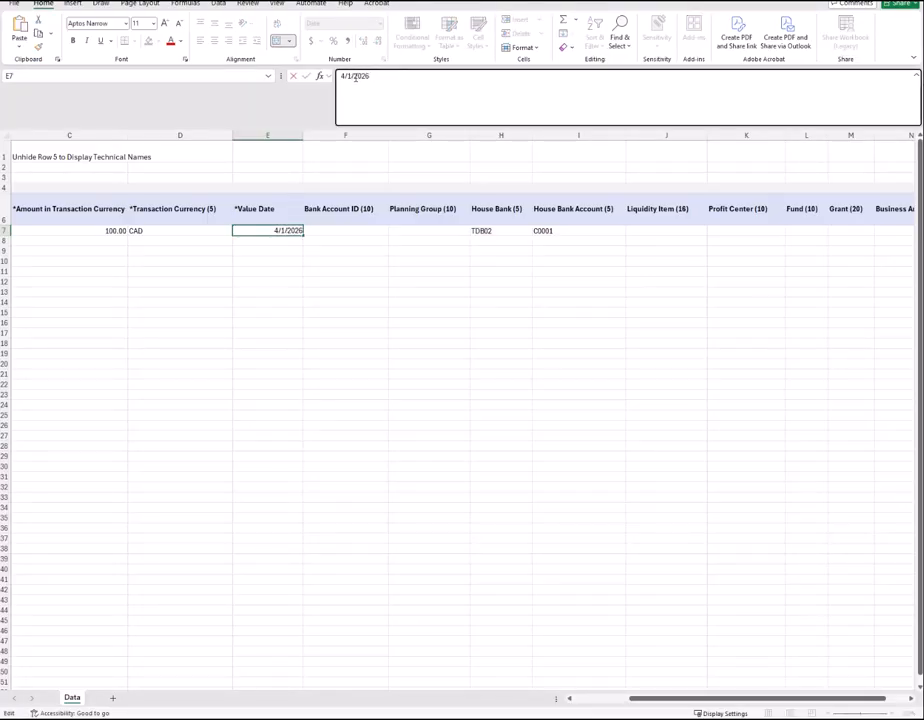
type("20")
left_click(380, 332)
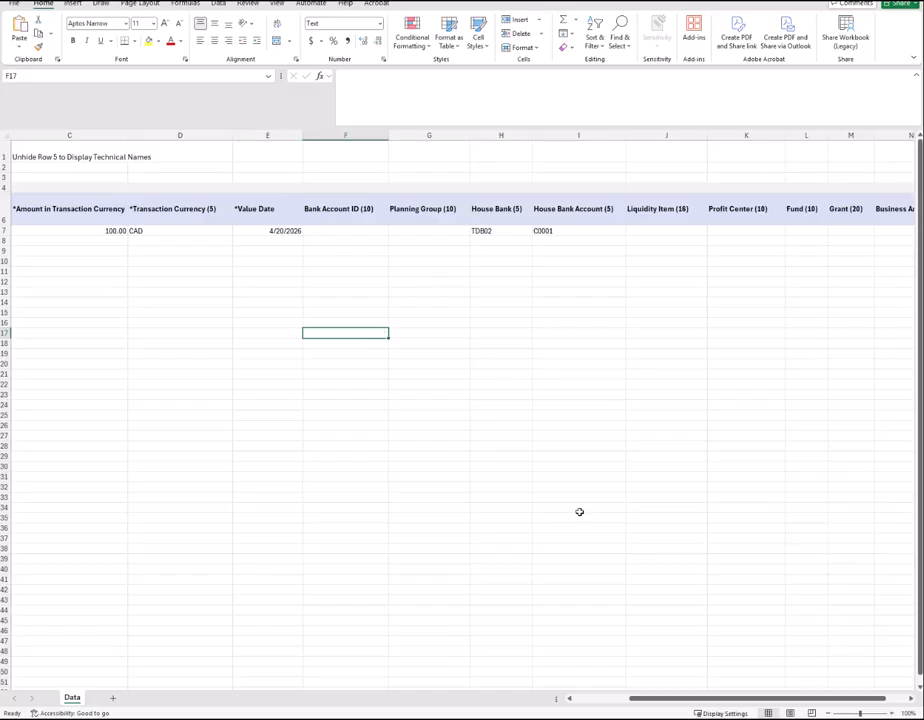
left_click_drag(702, 698, 607, 705)
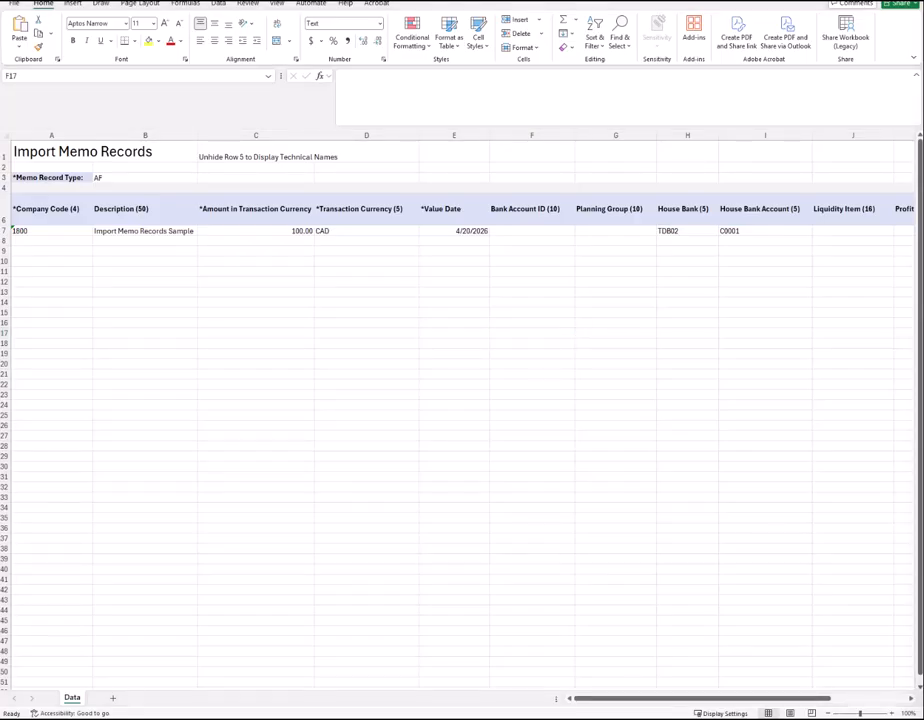
left_click_drag(585, 1, 575, 95)
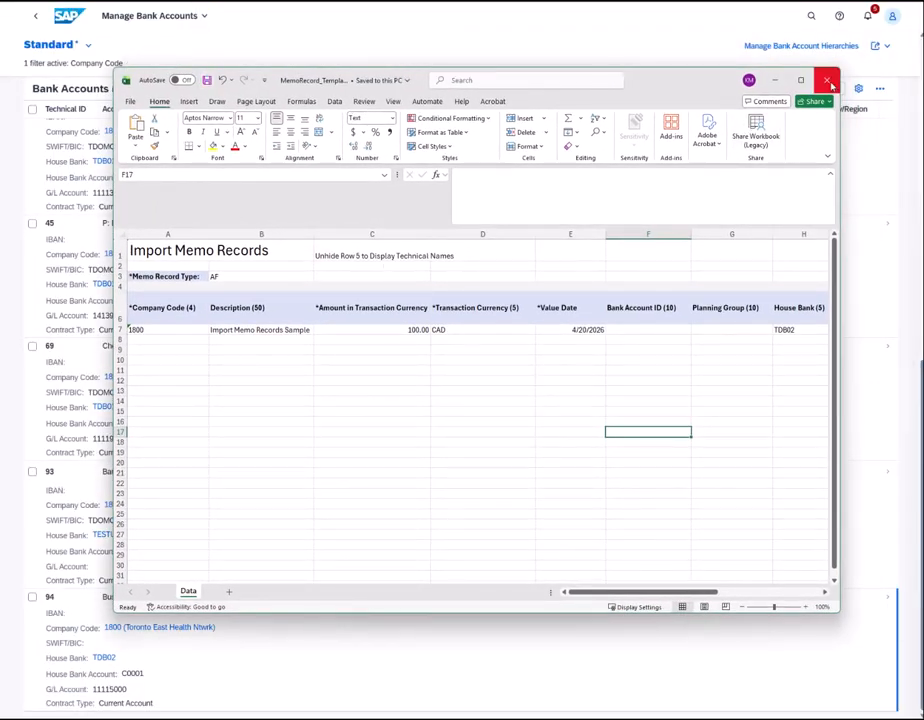
- Close the memo record template workbook and return to the launchpad Home page
left_click(830, 84)
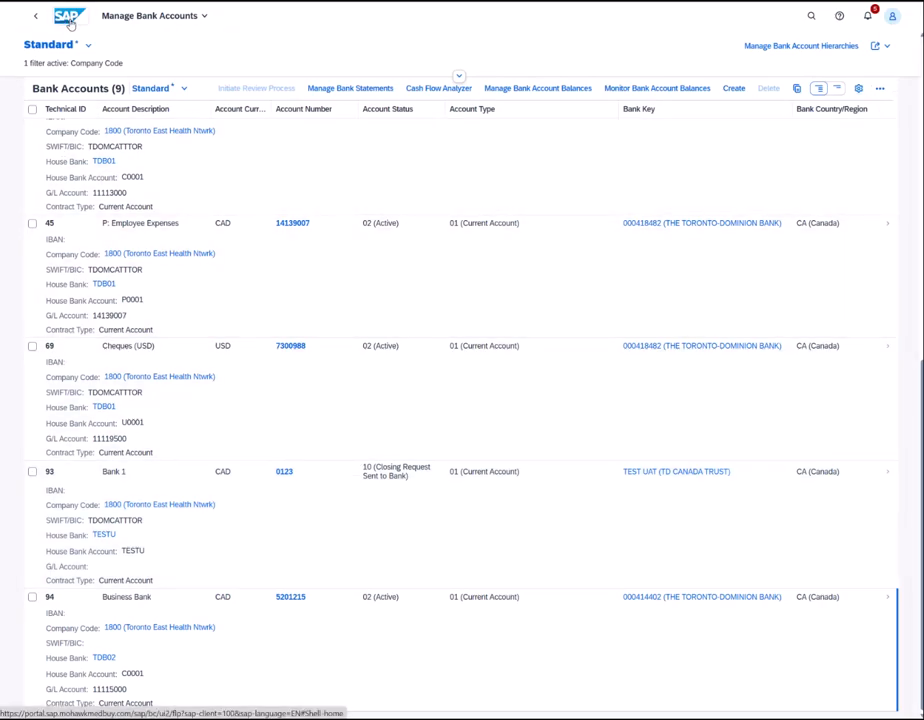
left_click(69, 22)
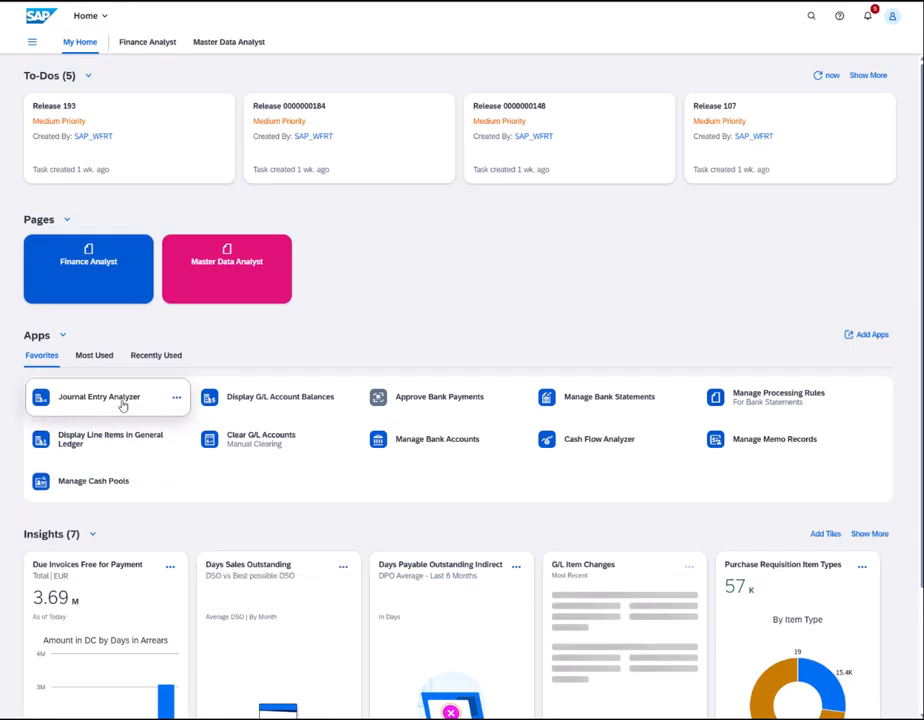
- Search the launchpad for 'IMPORT' and open the Import Memo Records 2.0 app
left_click(158, 359)
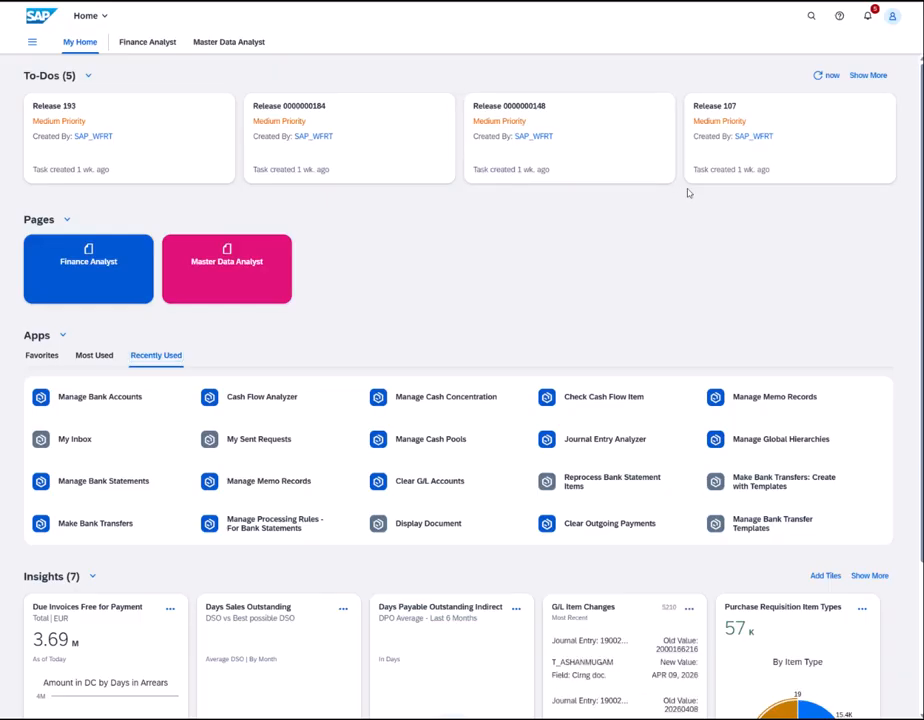
left_click(811, 16)
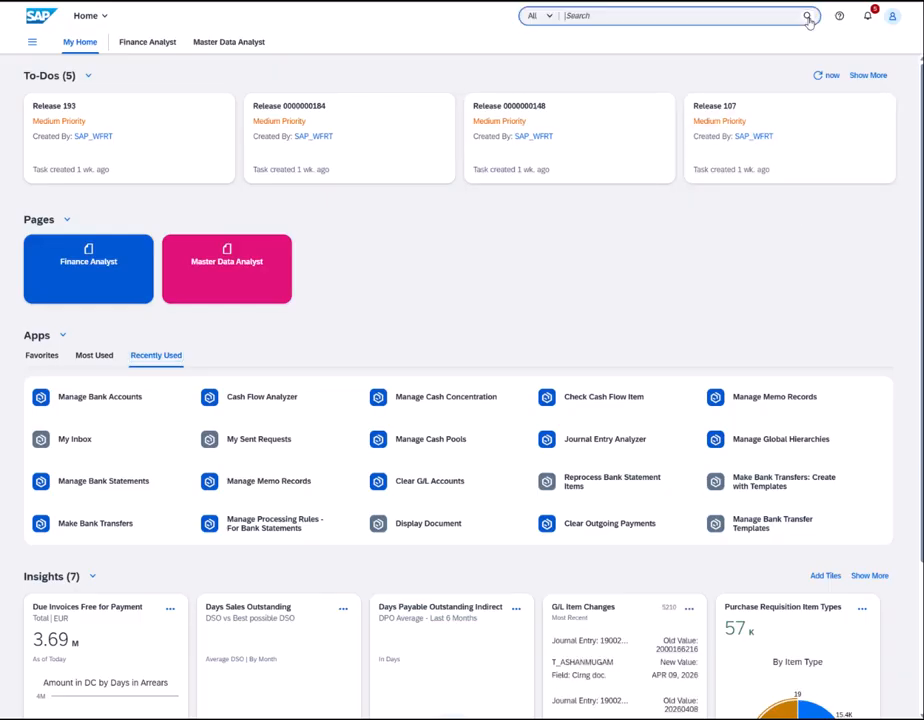
type("IMP")
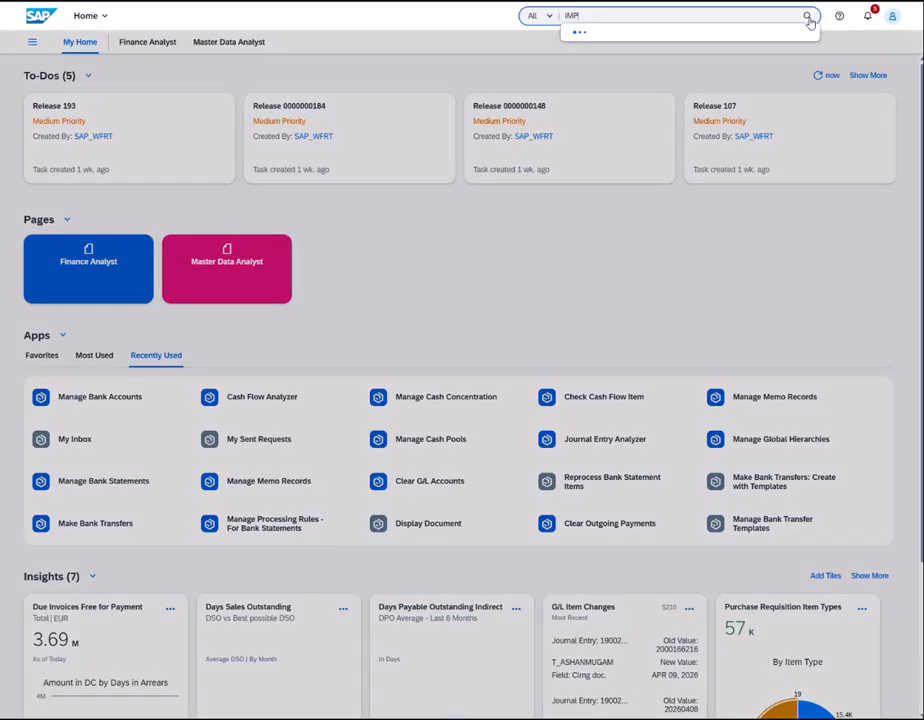
type("ORT")
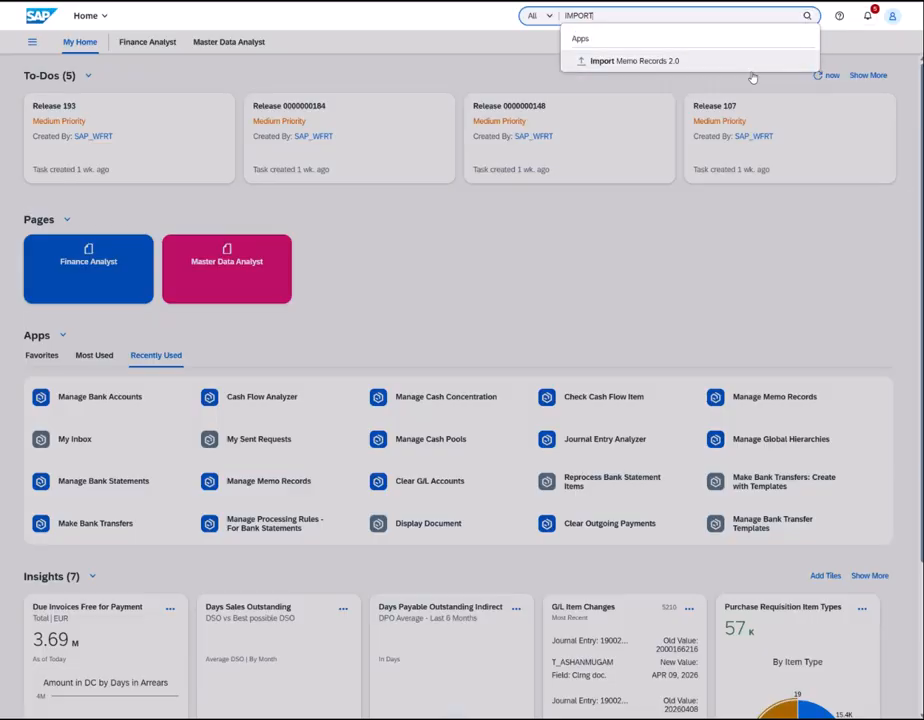
left_click(672, 62)
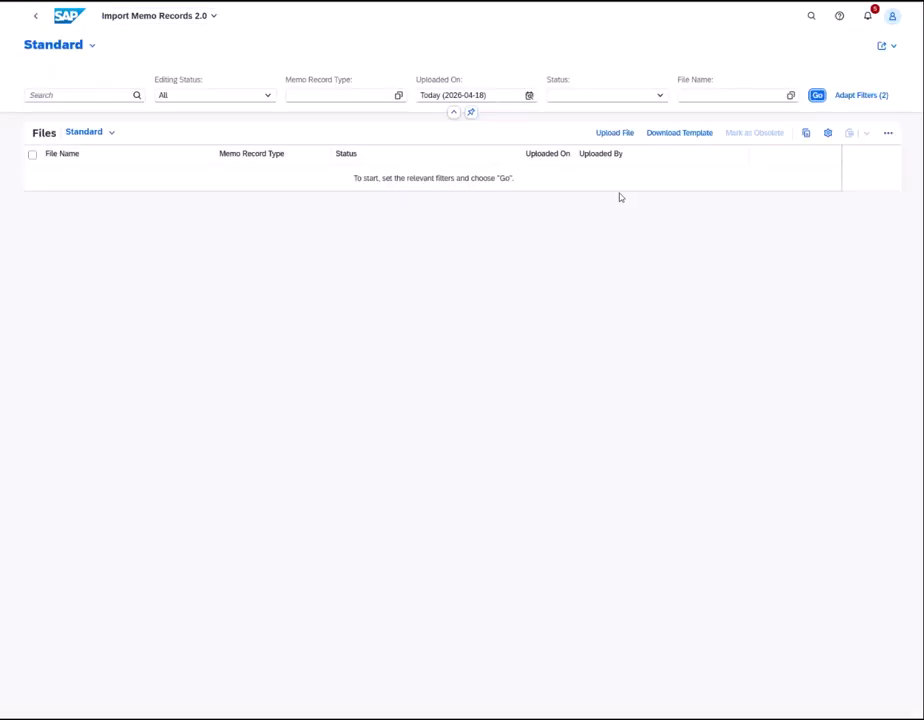
- Select MemoRecord_Template_E from the Downloads folder as the file to upload
left_click(613, 134)
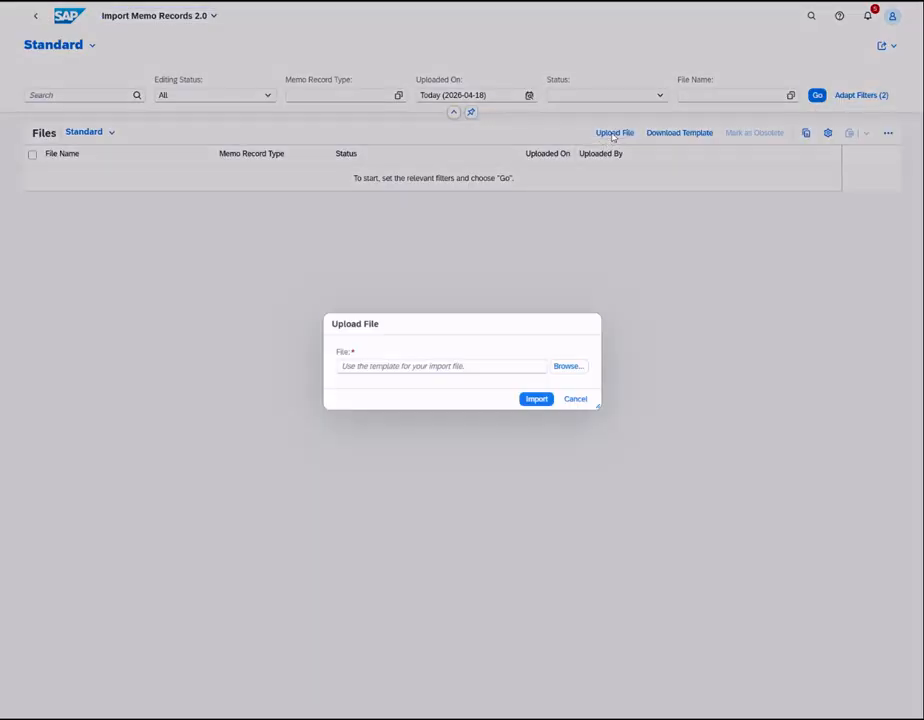
left_click(557, 367)
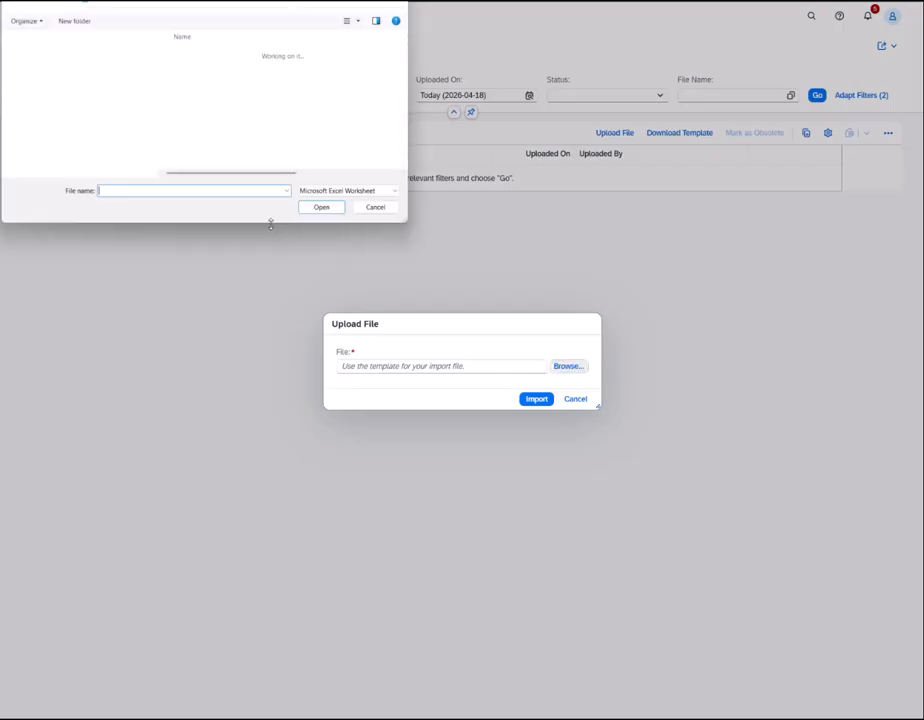
left_click(52, 90)
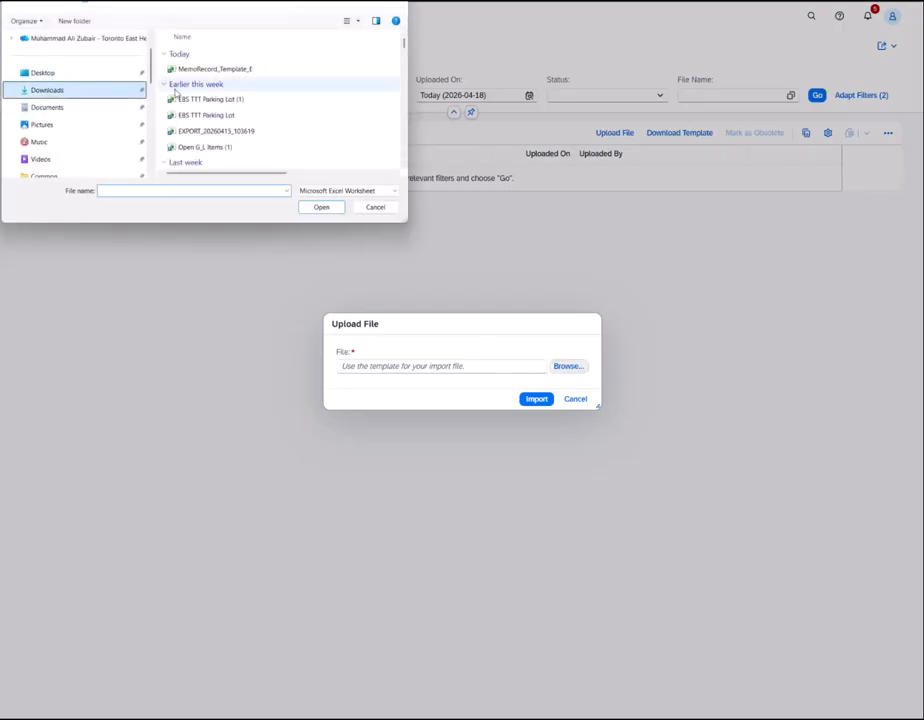
left_click(205, 69)
left_click(329, 207)
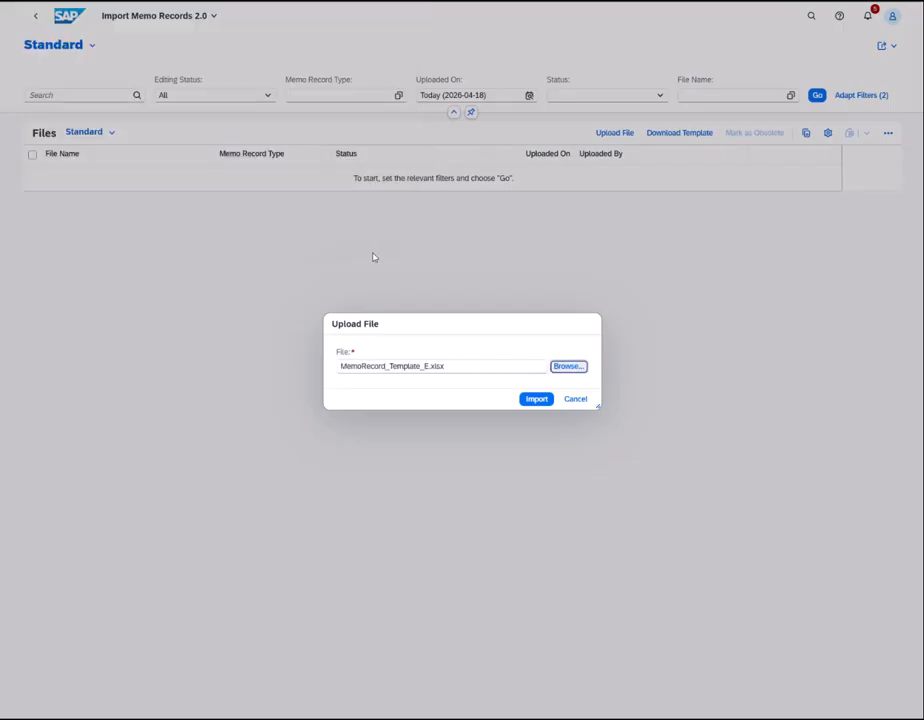
- Import the template, refresh the file list and open its details showing 1 memo record imported
left_click(534, 400)
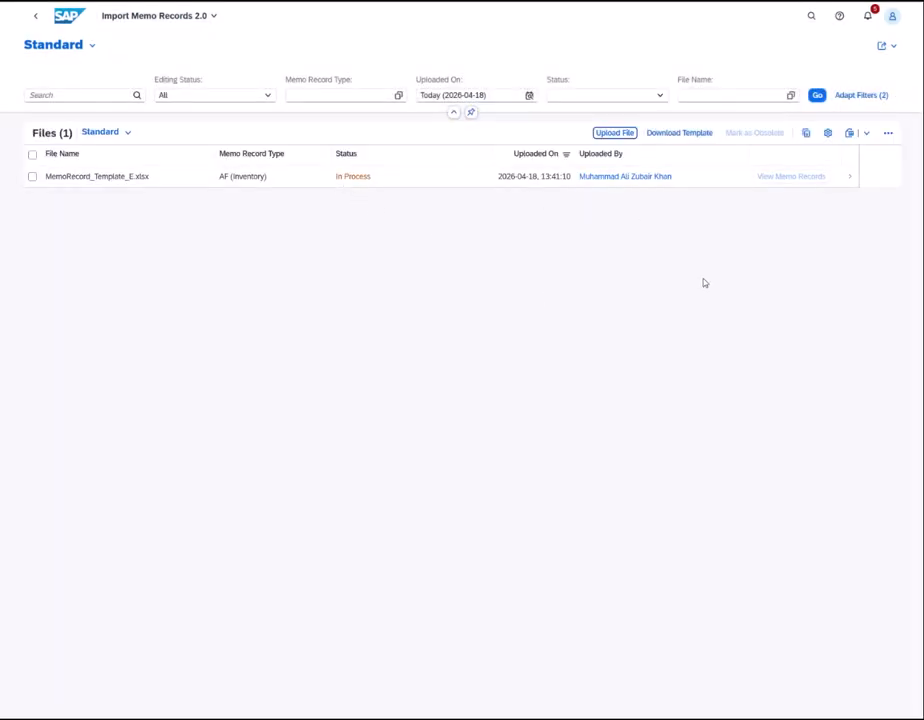
left_click(817, 96)
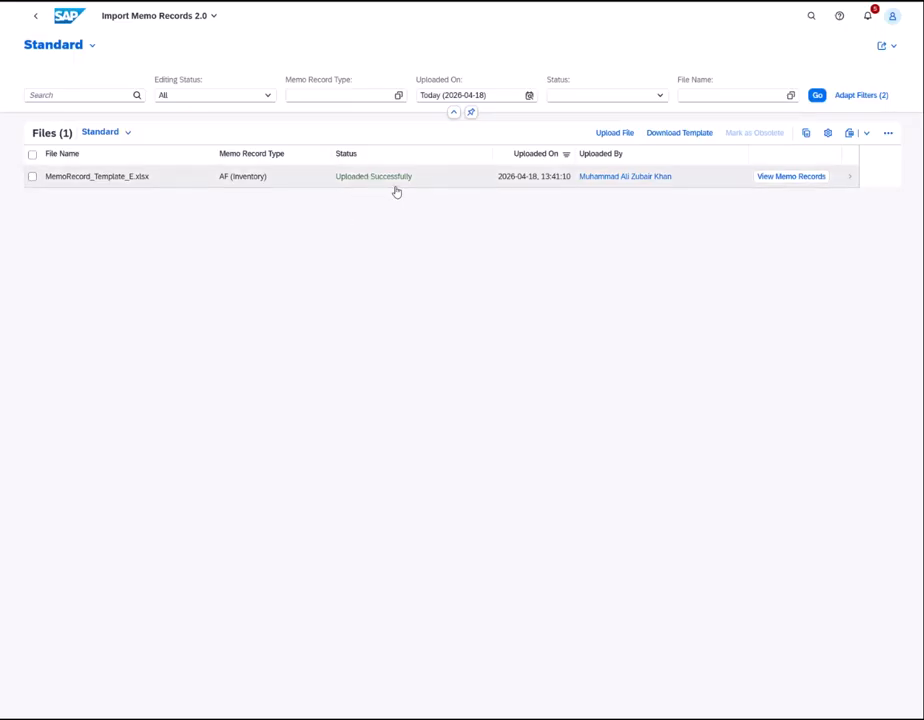
left_click(852, 178)
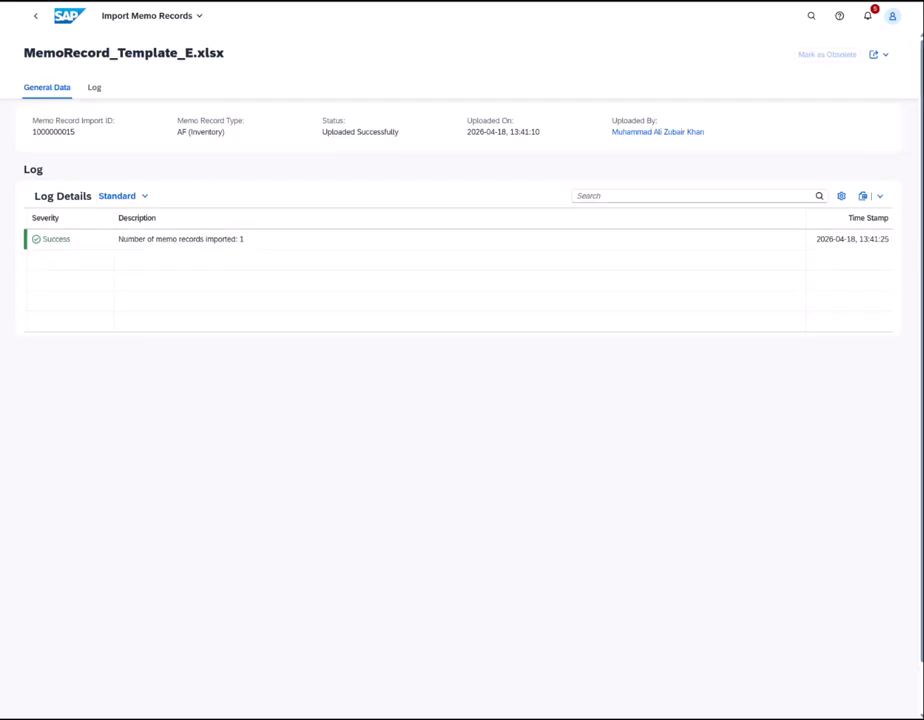
- Try View Memo Records, close the unsupported-navigation error, and return to the Fiori home page
left_click(36, 16)
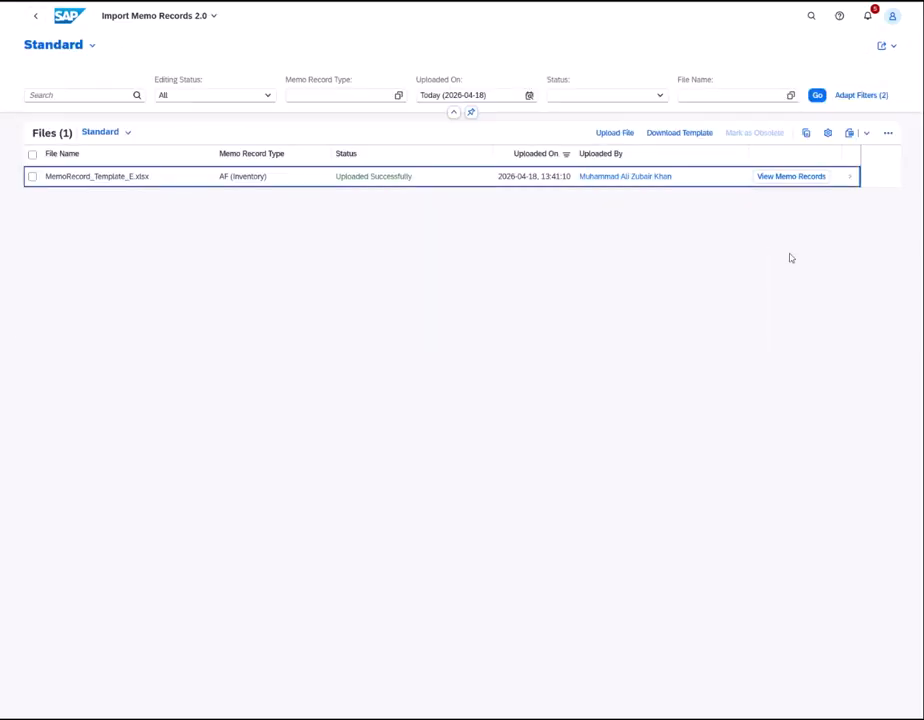
left_click(786, 177)
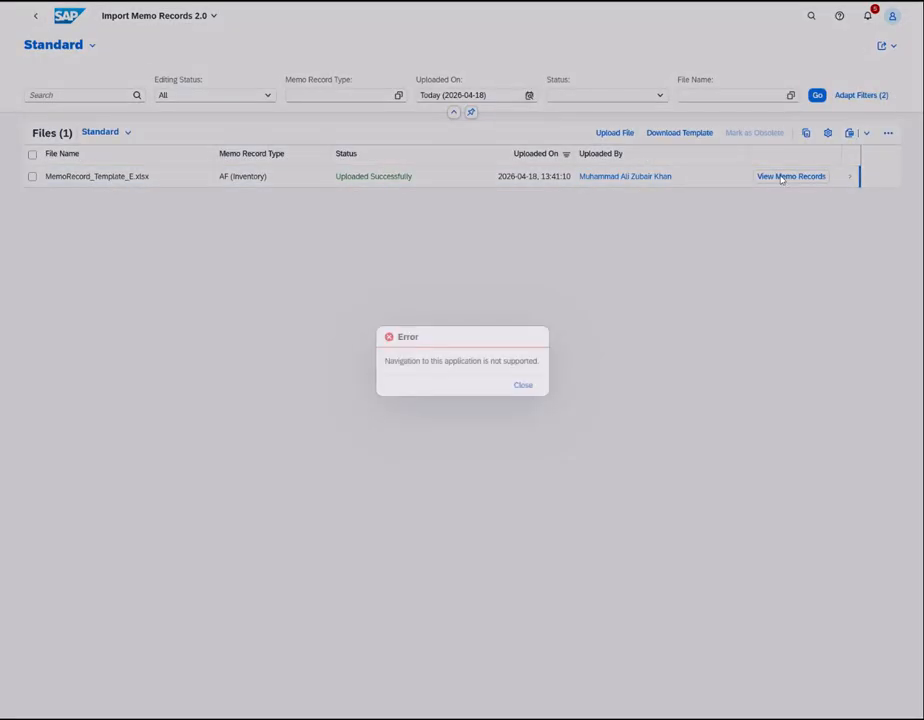
left_click(523, 386)
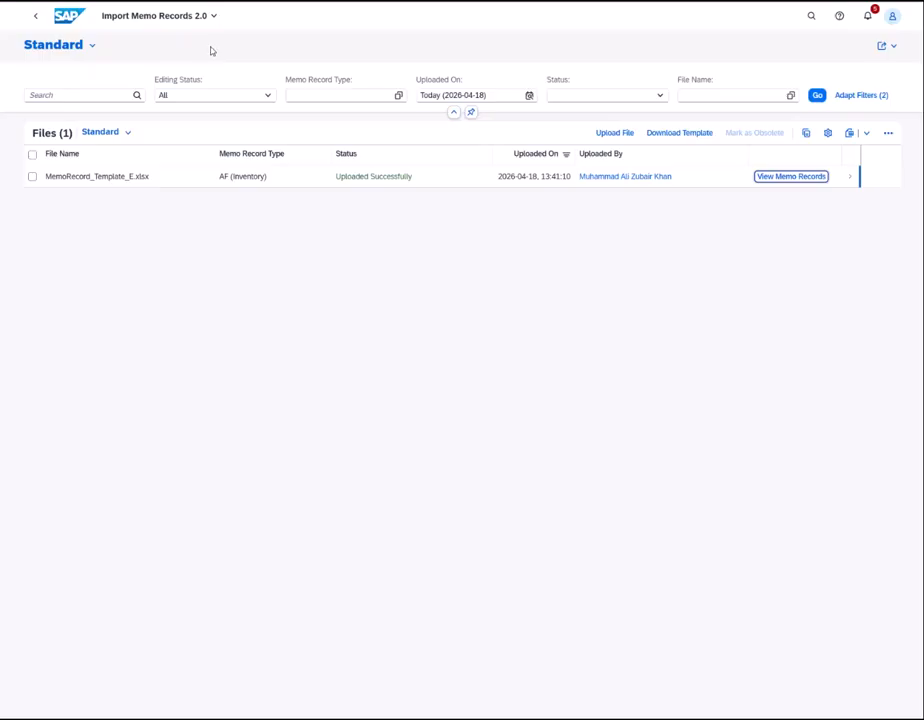
left_click(67, 18)
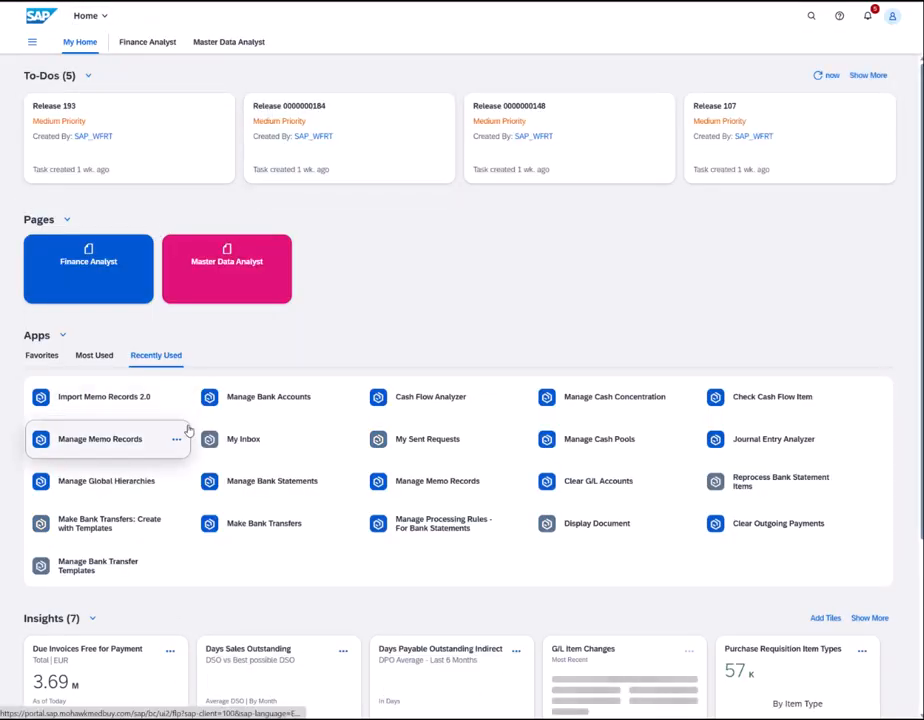
left_click(427, 401)
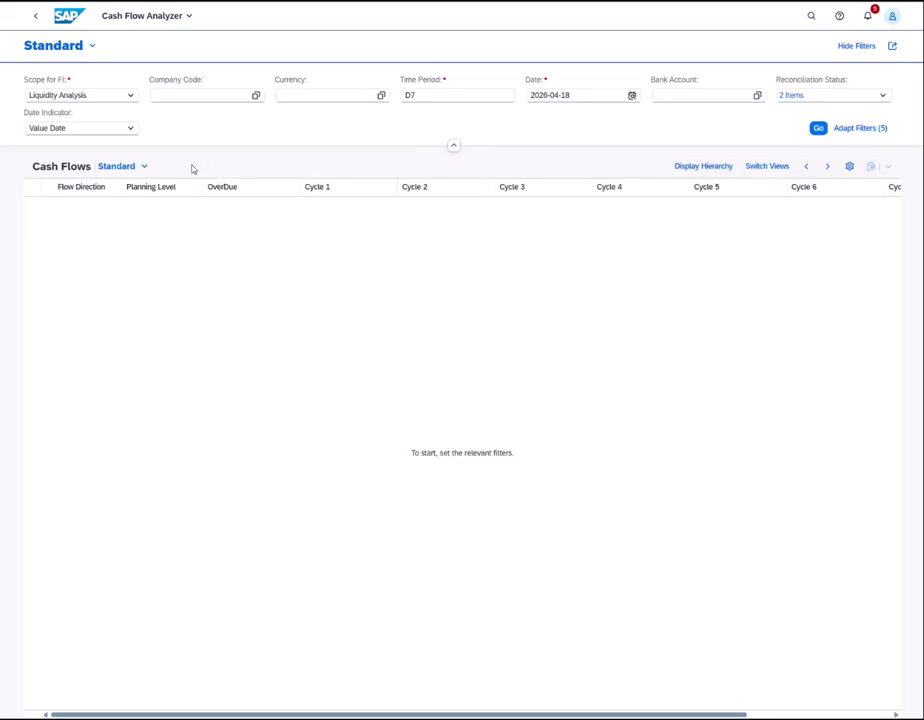
left_click(818, 128)
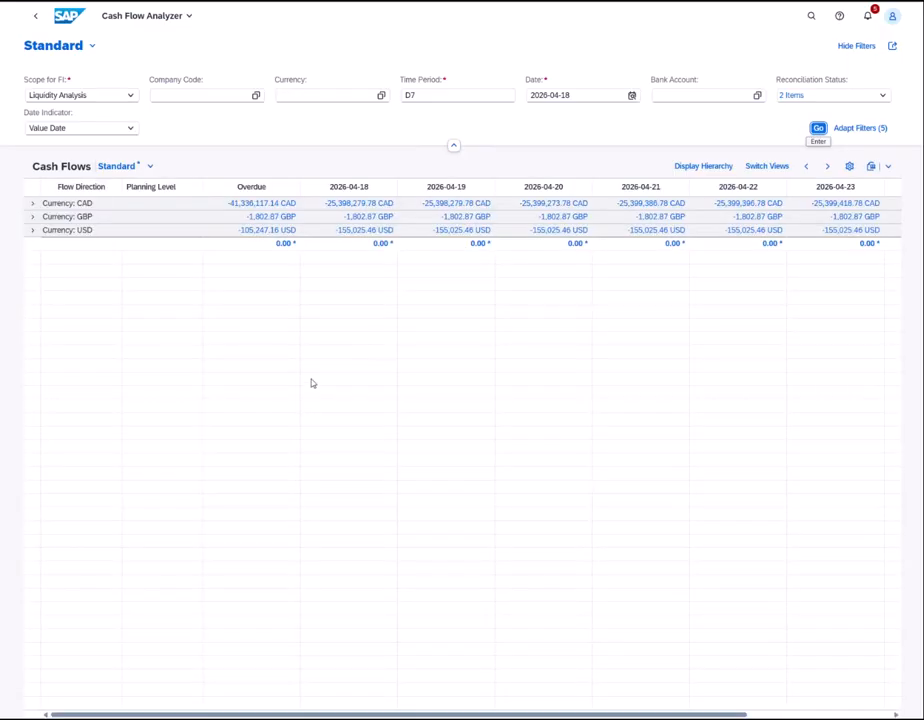
left_click(34, 205)
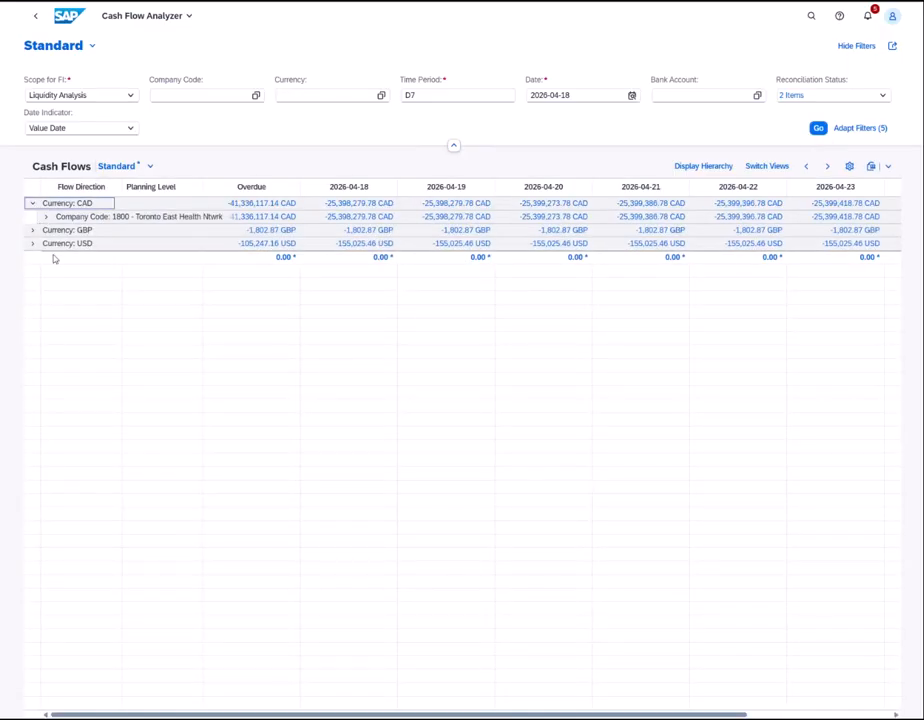
left_click(44, 218)
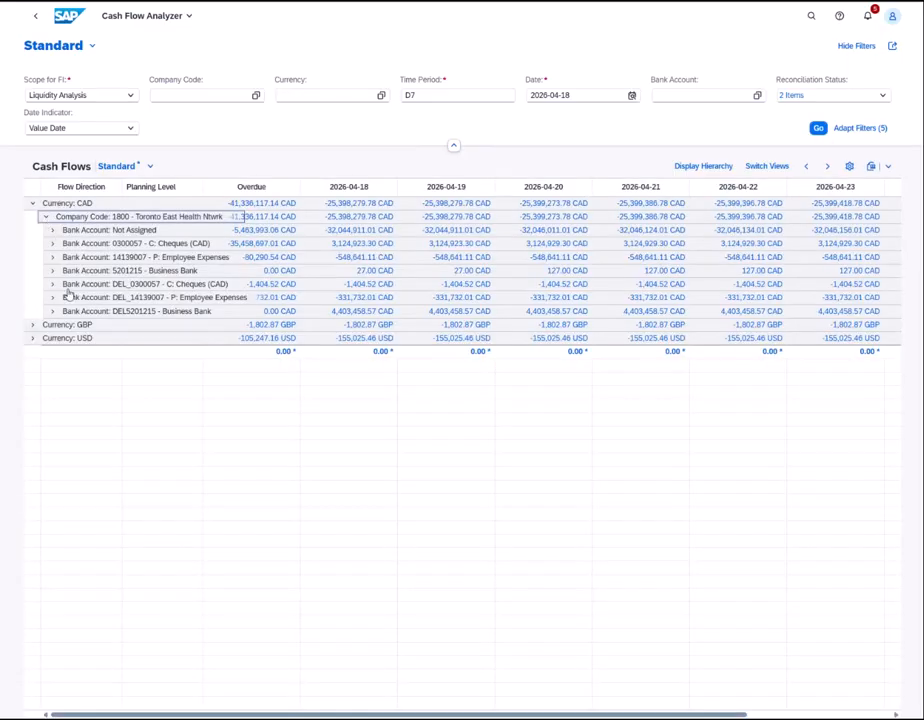
left_click(54, 314)
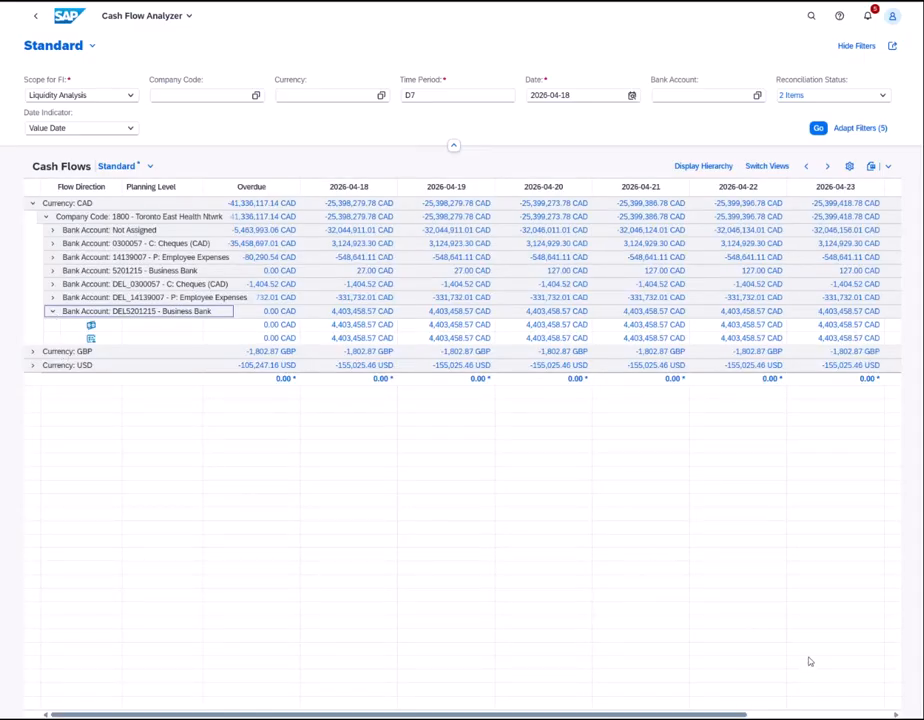
left_click(880, 638)
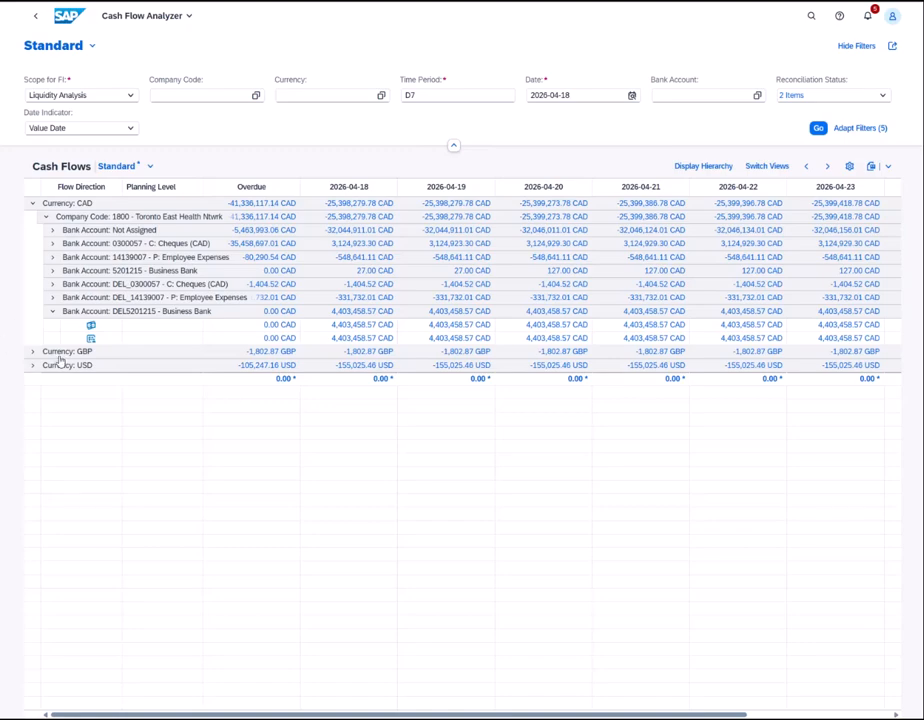
left_click(53, 311)
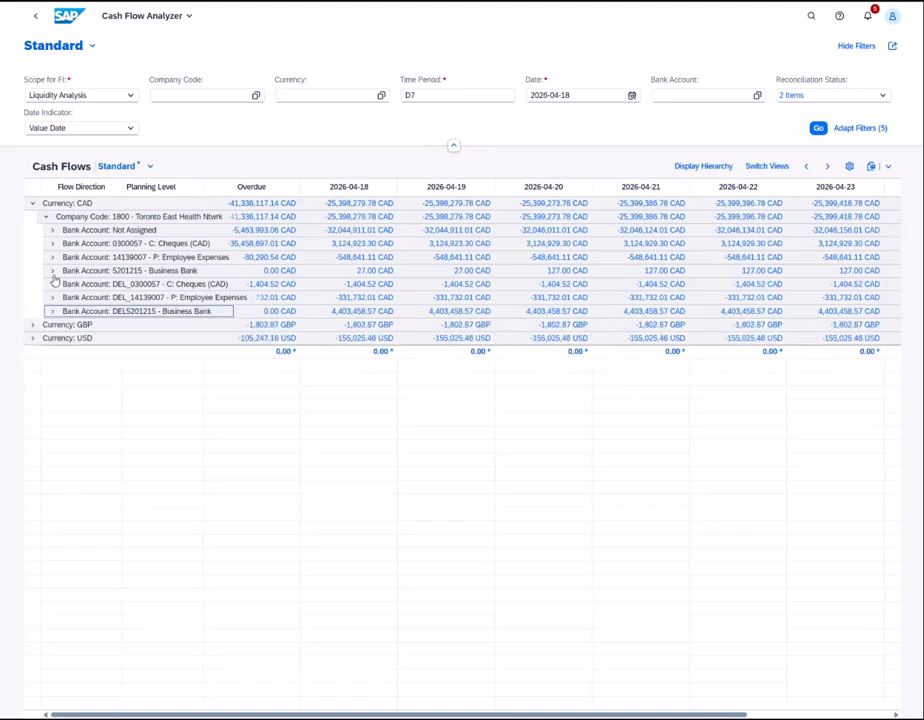
left_click(52, 270)
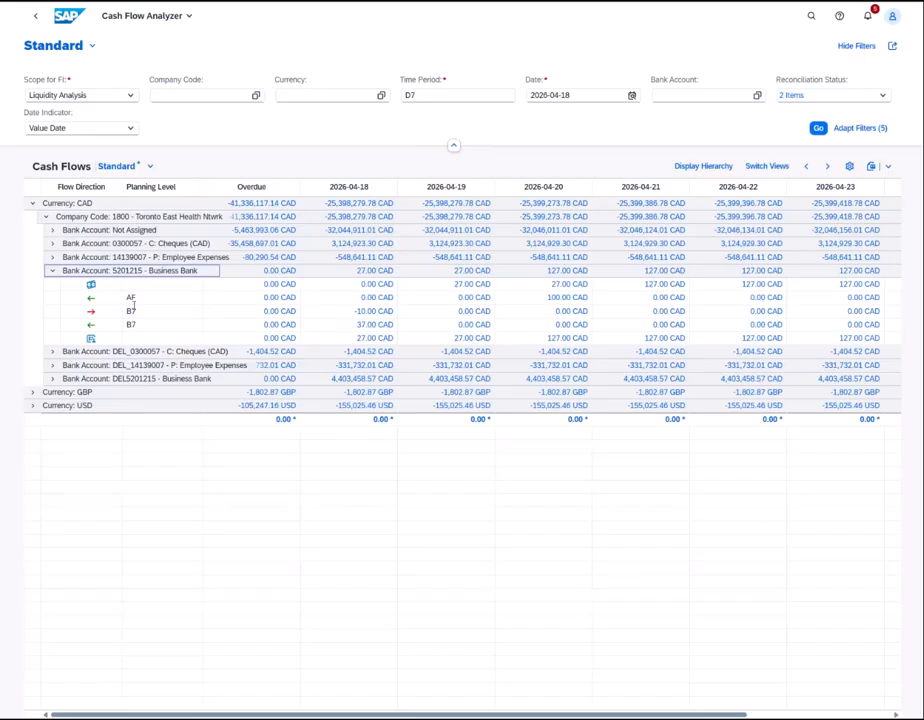
- Display the cash flow items behind the 100.00 CAD amount, then return and collapse 5201215
left_click(566, 299)
left_click(413, 264)
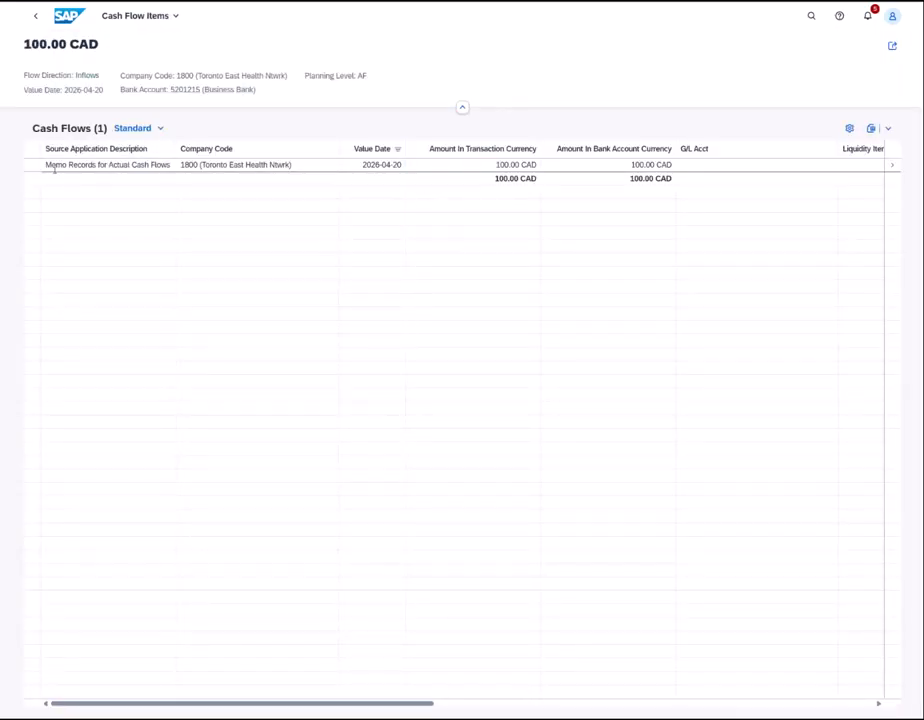
left_click(35, 16)
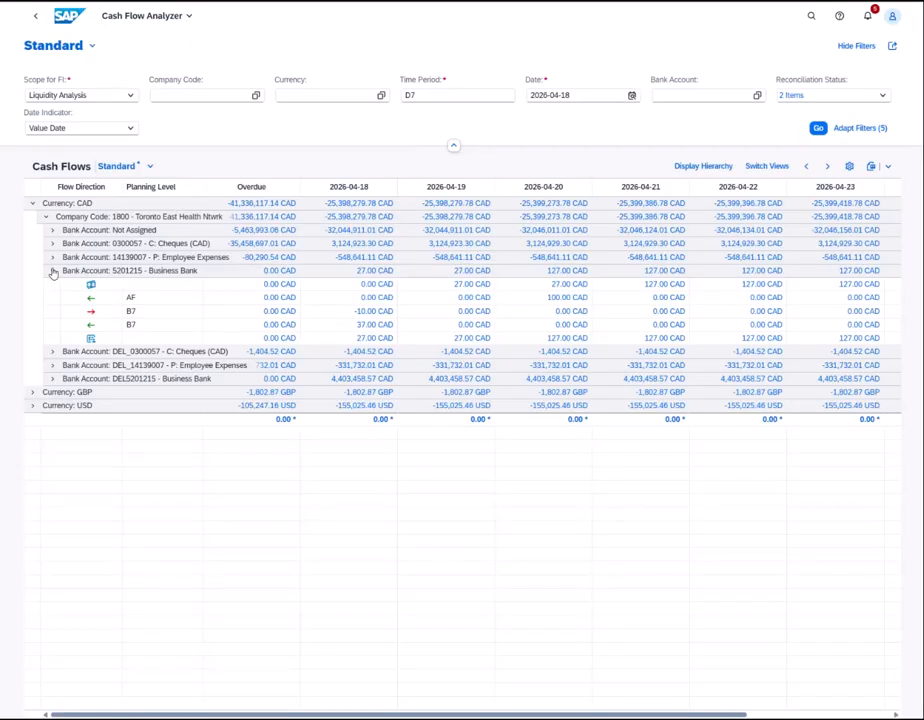
left_click(53, 273)
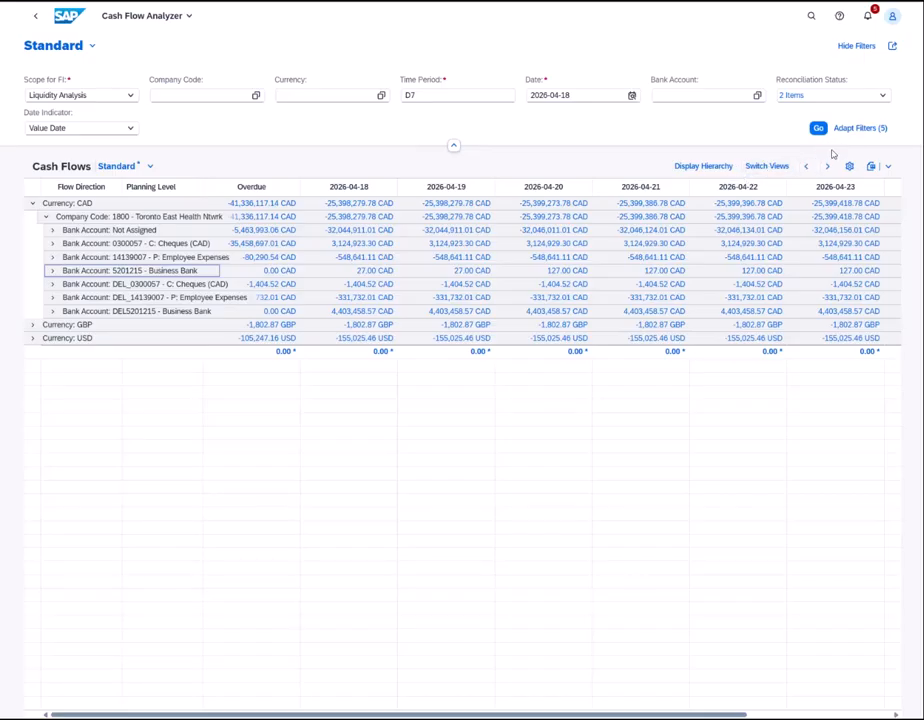
- Add a Certainty Level filter set to MEMO (Memo Record) and reload the cash flows
left_click(857, 130)
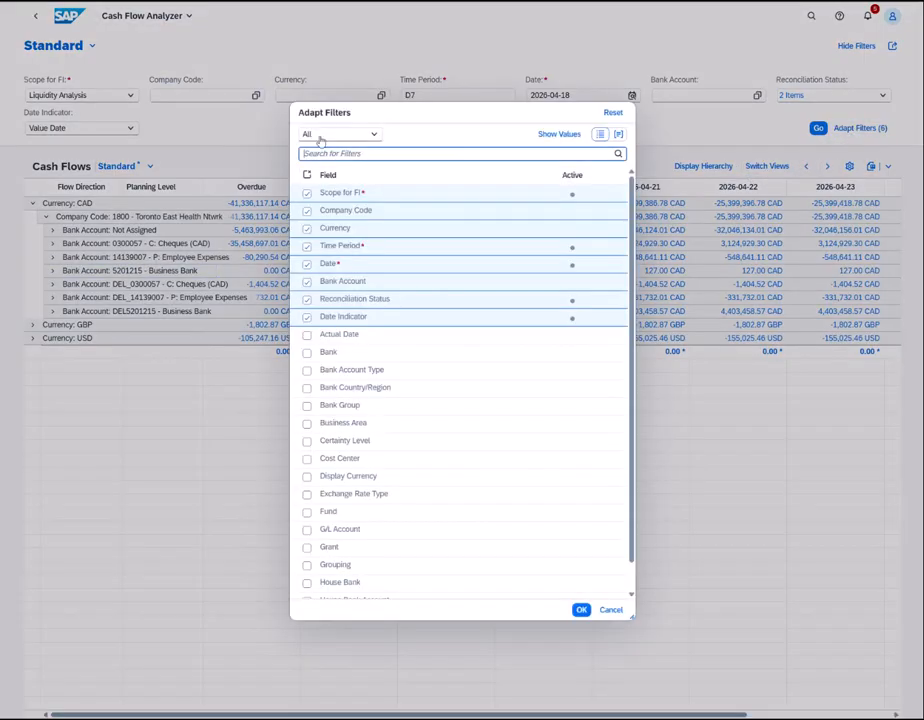
type("CER")
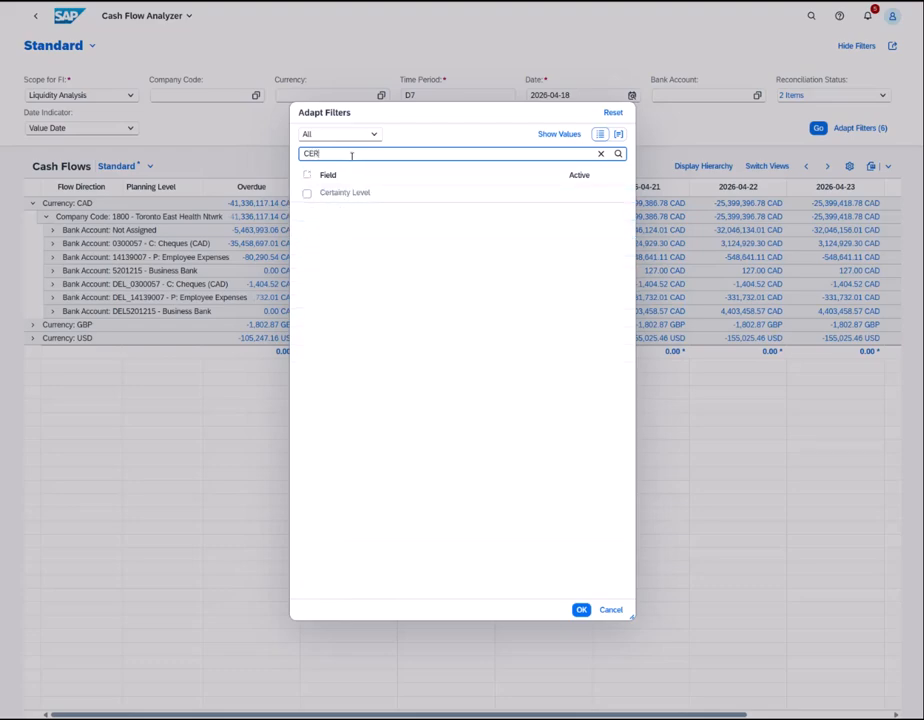
left_click(308, 194)
left_click(580, 609)
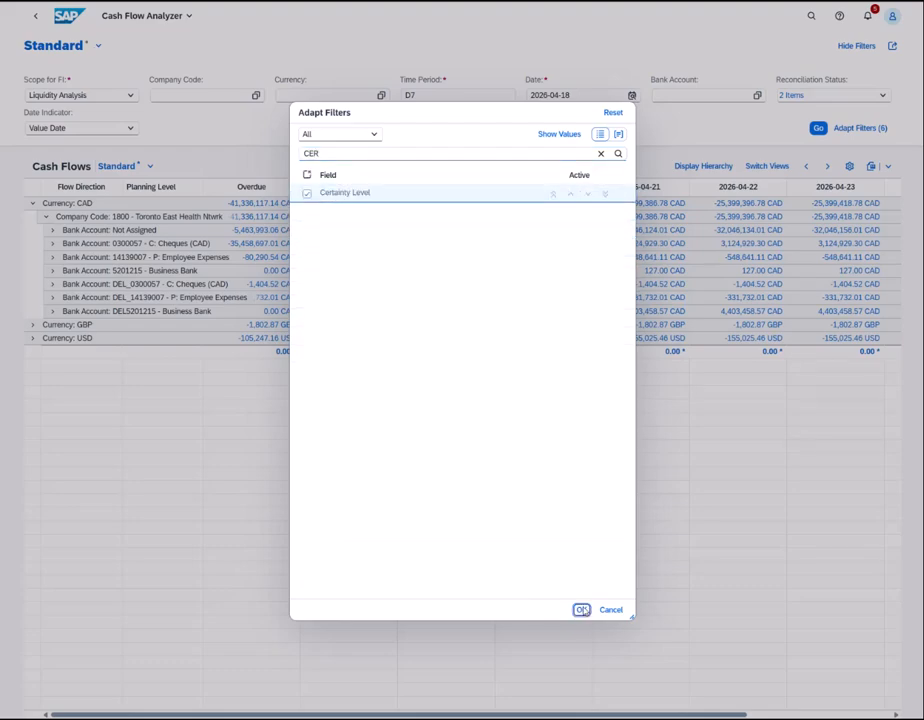
left_click(257, 129)
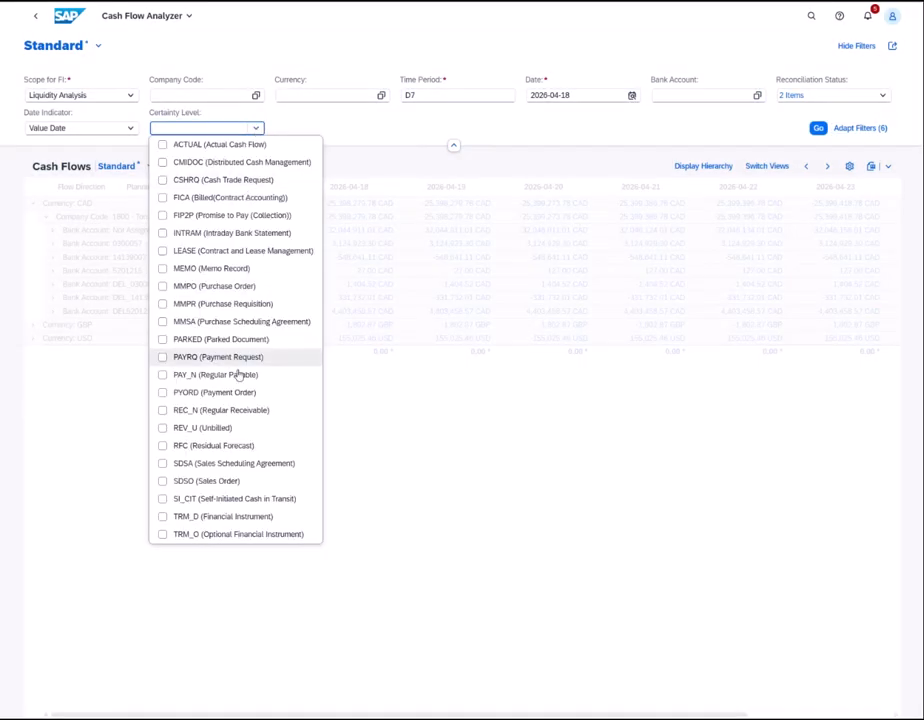
left_click(165, 268)
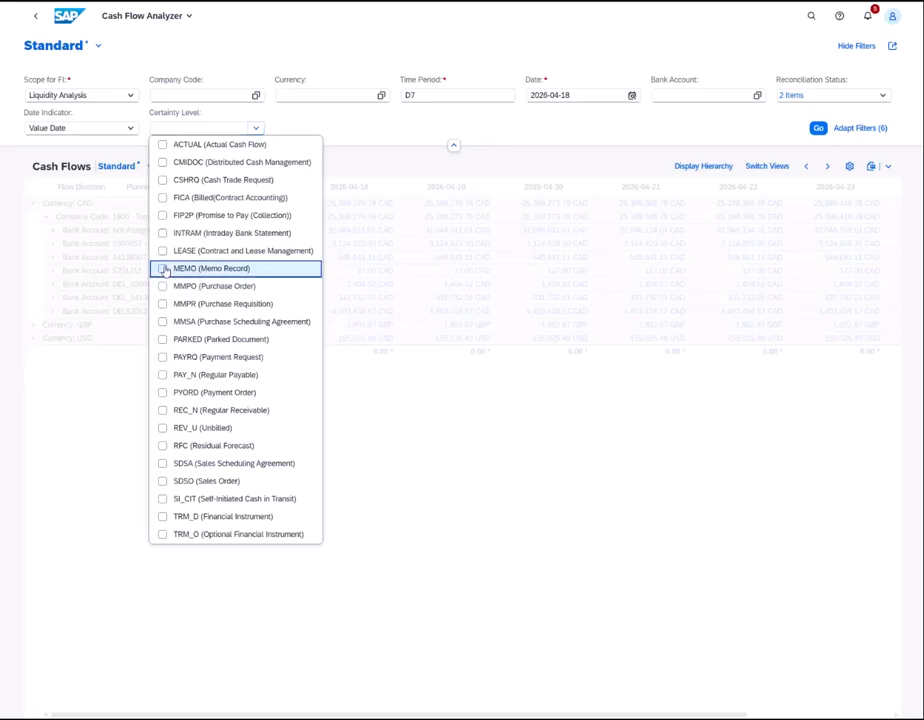
left_click(433, 136)
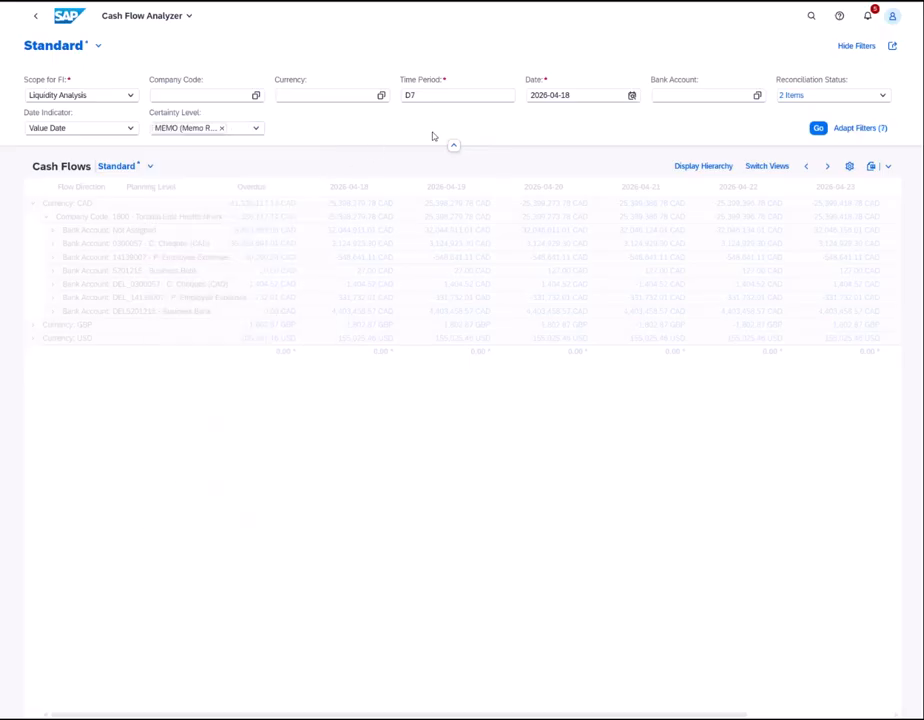
left_click(818, 128)
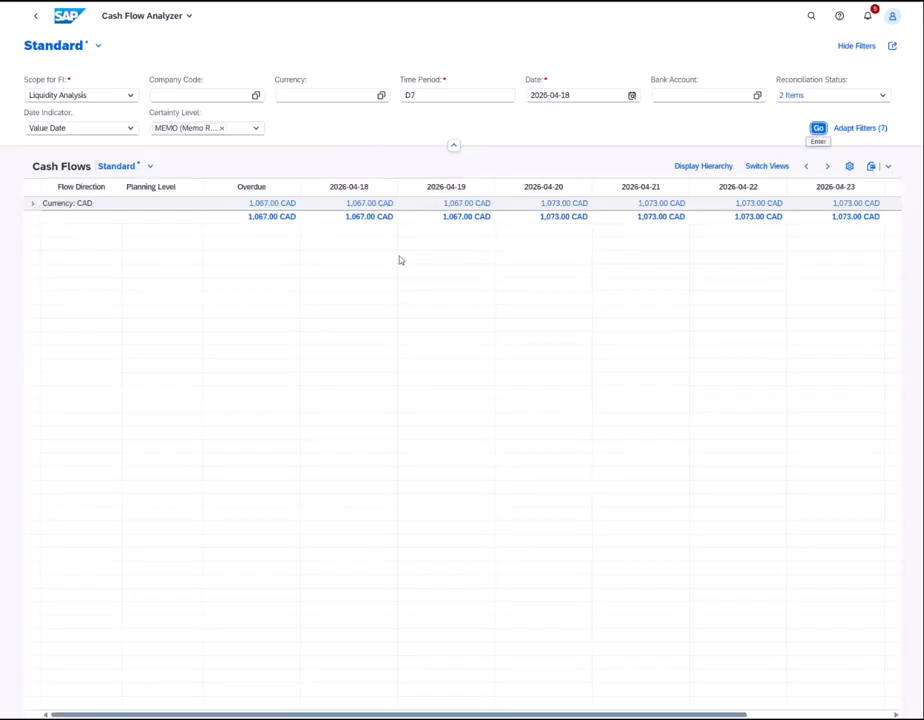
- Expand CAD > Company Code 1800 > the Business Bank and Cheques accounts, then remove the MEMO filter
left_click(33, 205)
left_click(47, 218)
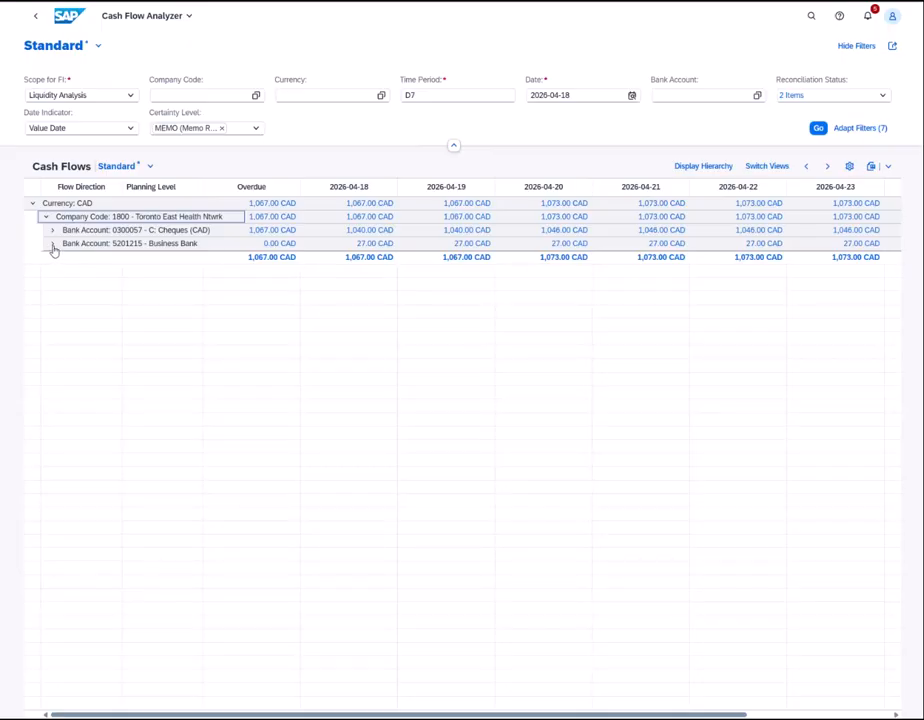
left_click(53, 245)
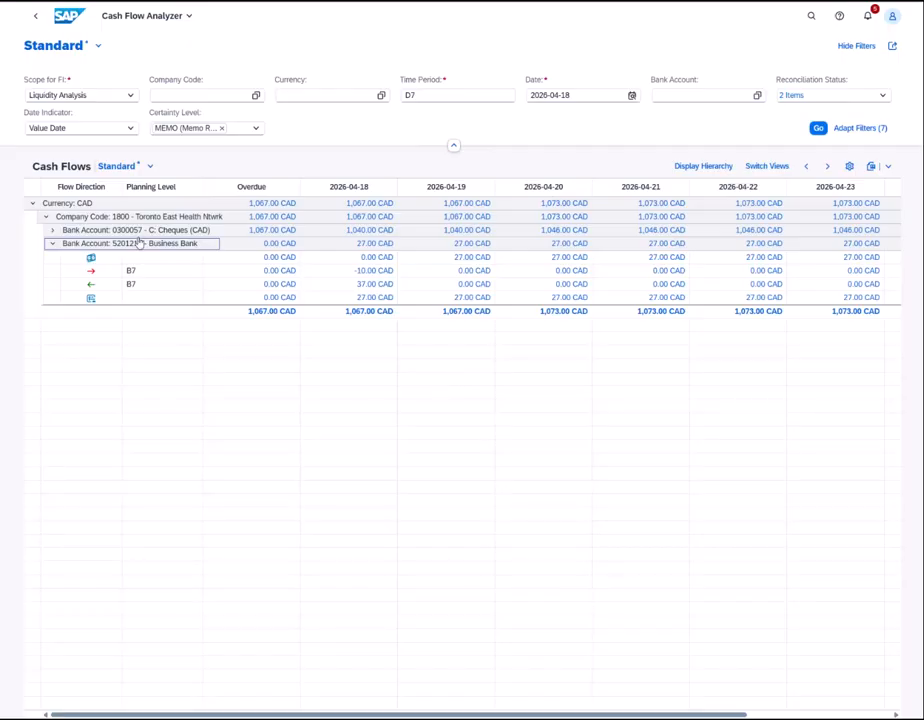
left_click(53, 231)
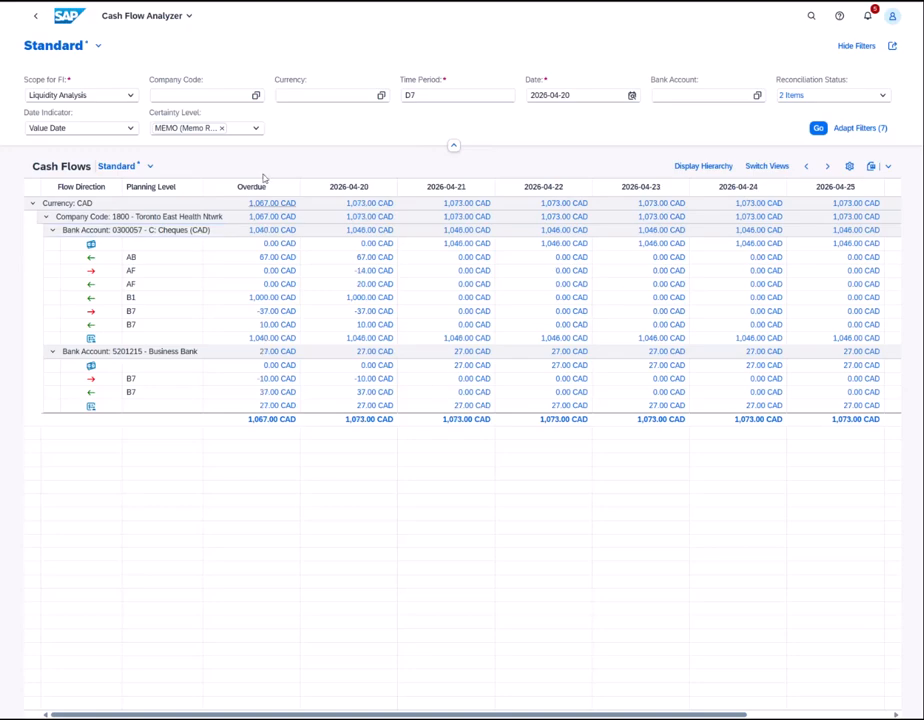
left_click(222, 129)
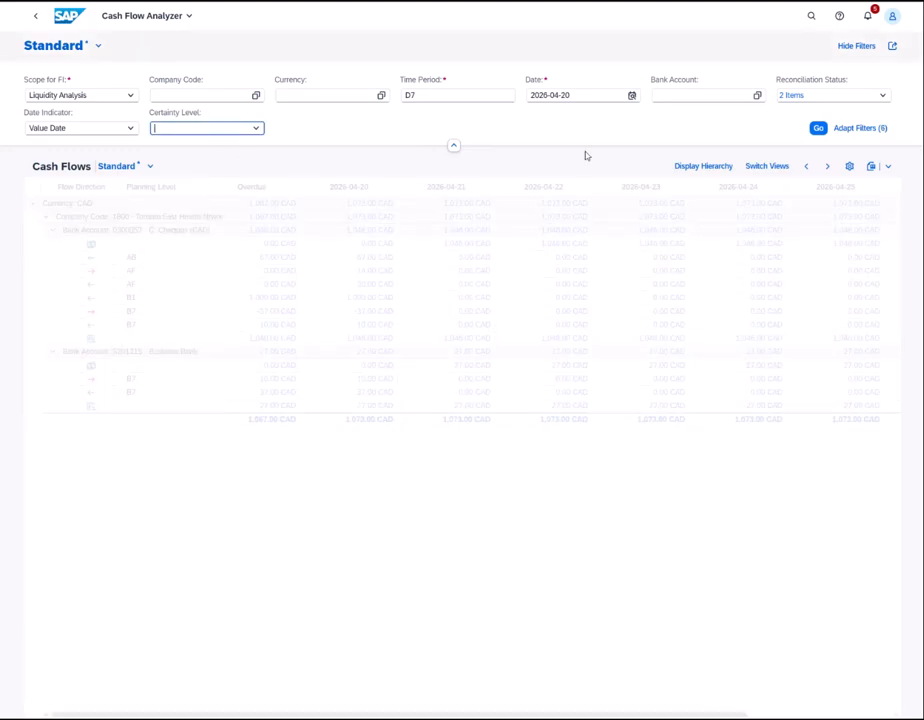
- Reload all cash flows and expand CAD > Company Code 1800 > 5201215 Business Bank to show AF 100.00 CAD
left_click(818, 128)
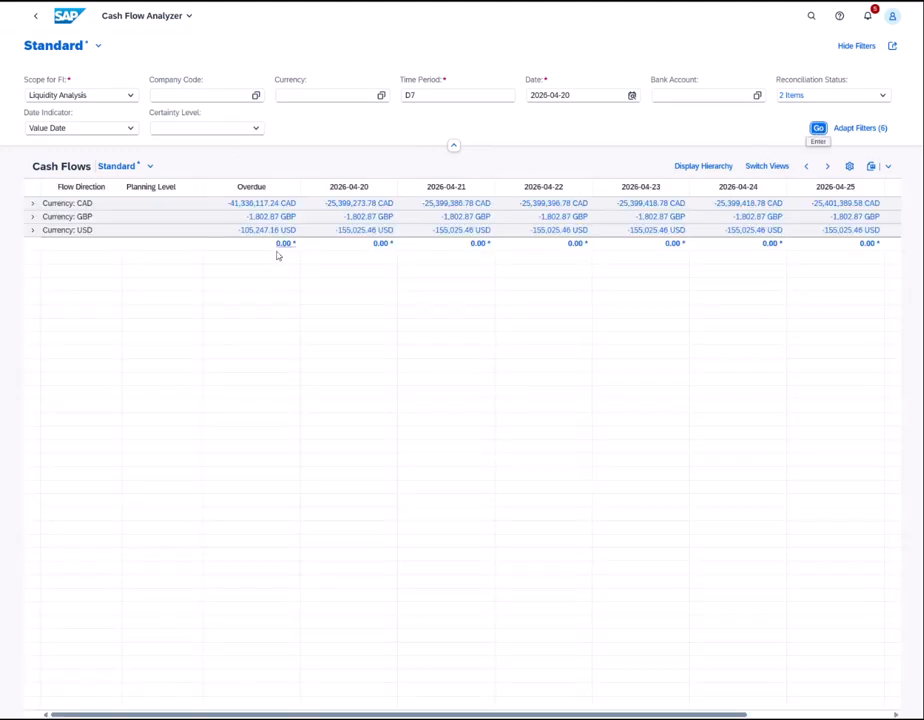
left_click(32, 205)
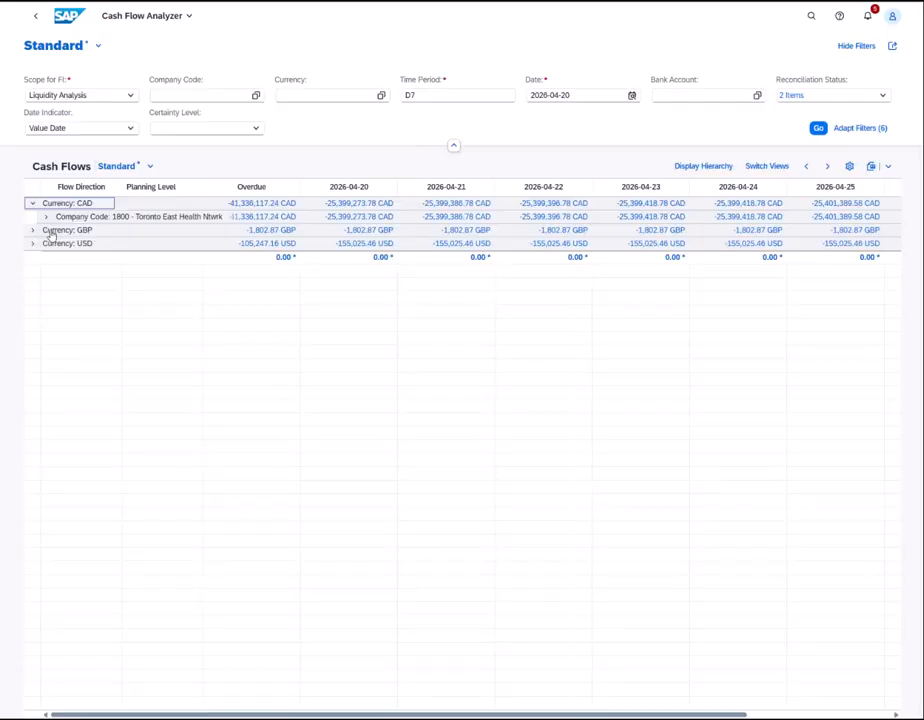
left_click(46, 219)
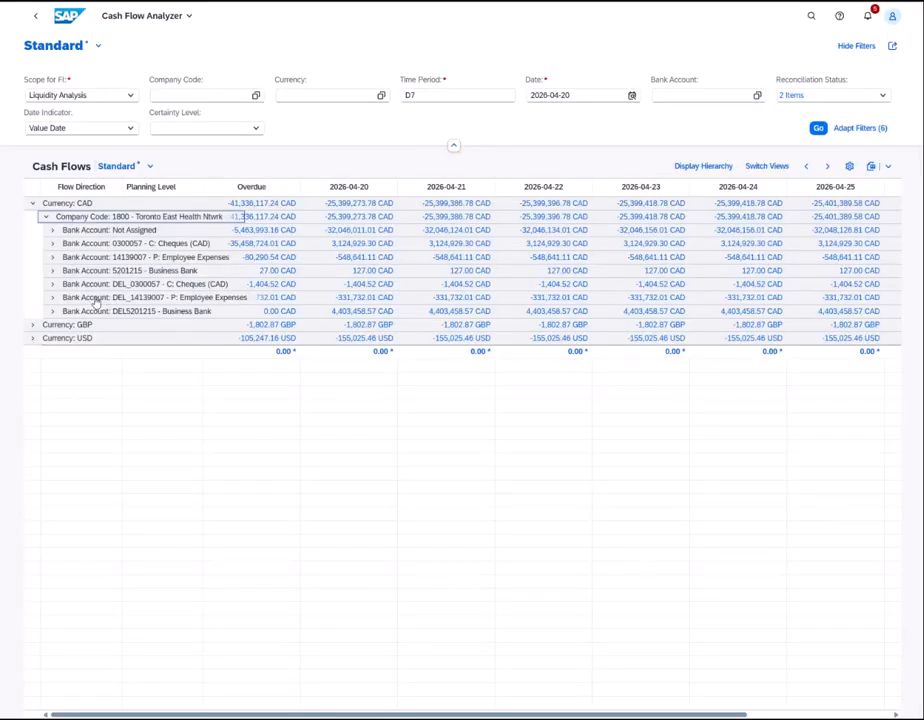
left_click(54, 273)
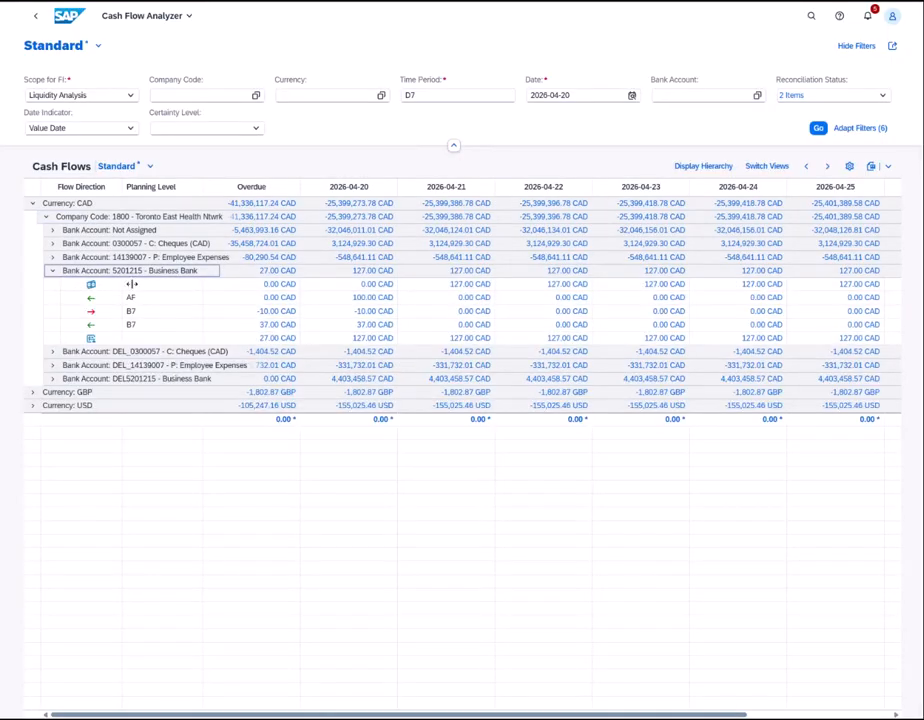